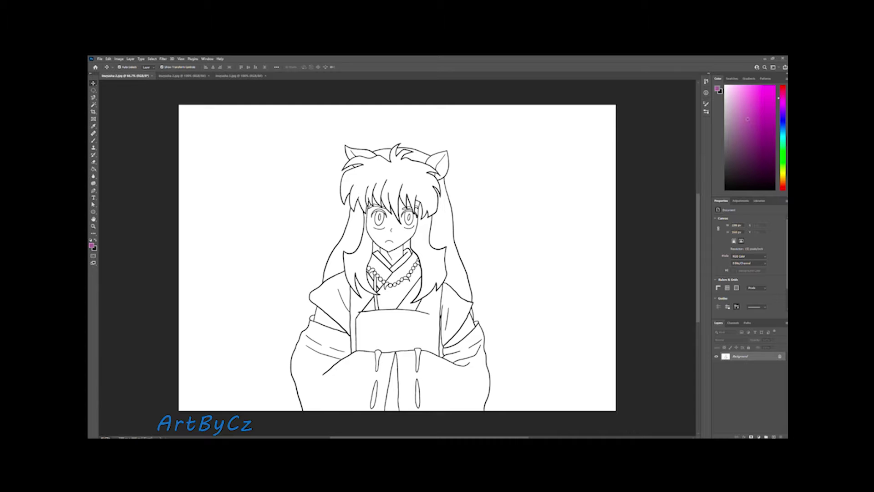
Add a new layer under the locked line art and brush soft purple over the whole canvas
click(741, 365)
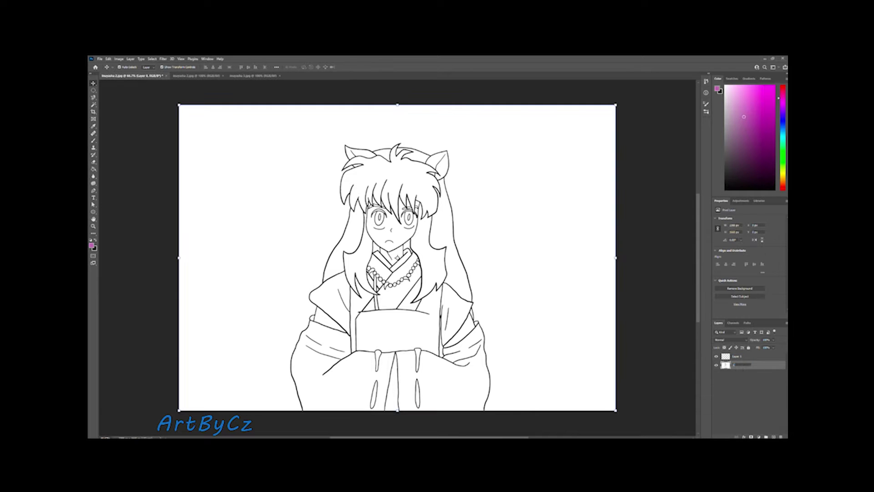
click(748, 347)
click(736, 356)
key(b)
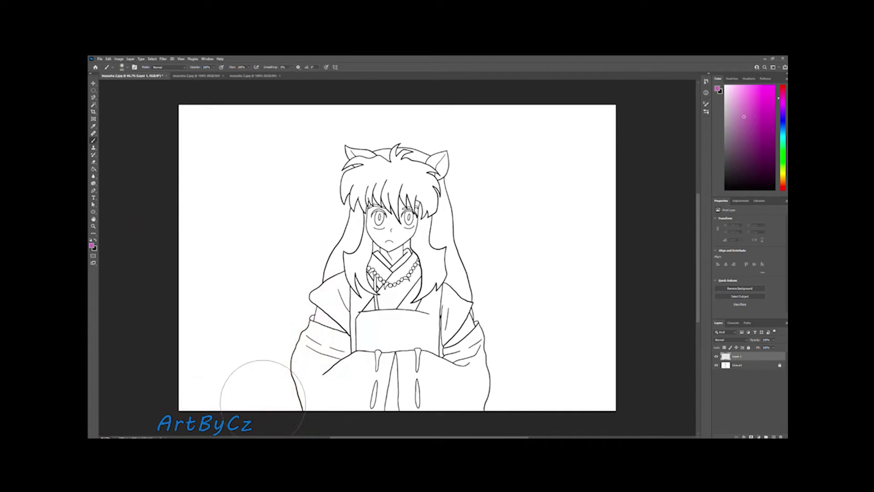
drag(263, 395, 586, 400)
mouse_move(585, 319)
mouse_down()
mouse_move(191, 286)
mouse_move(610, 245)
mouse_up()
drag(191, 214, 610, 200)
drag(610, 150, 328, 215)
drag(191, 118, 488, 176)
drag(487, 118, 610, 118)
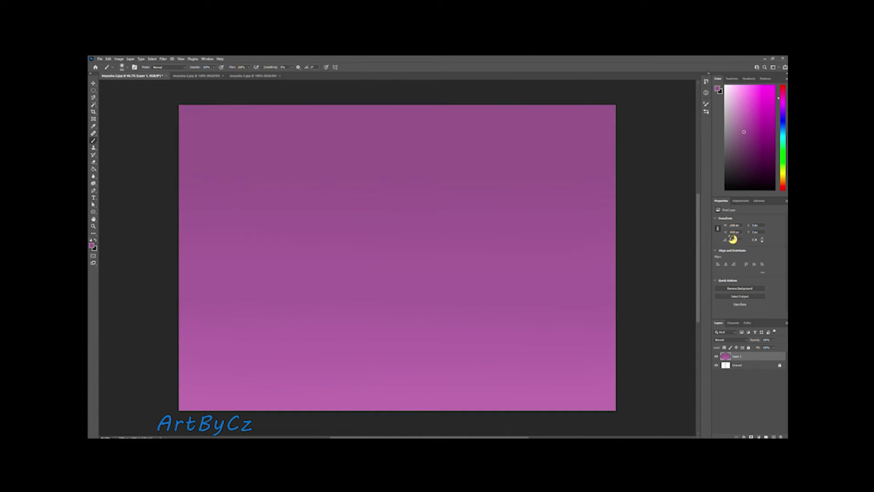
Move the line art above the purple layer and delete the white around the character with Magic Wand
drag(747, 363, 746, 353)
key(w)
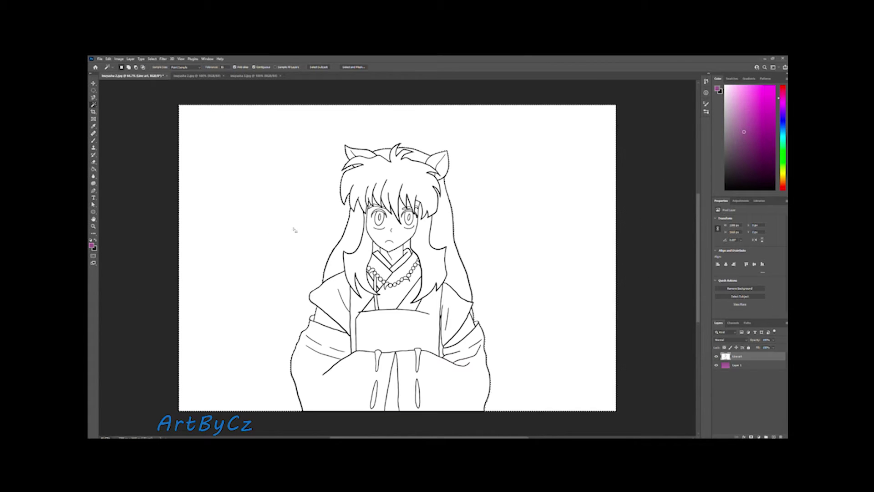
click(299, 239)
key(Delete)
key(ctrl+d)
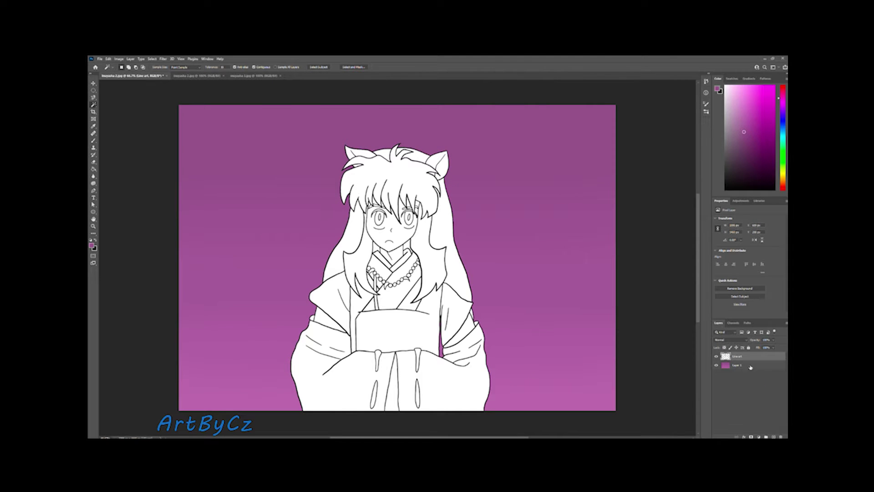
Hide the purple layer, add a new empty layer and pick a teal paint colour
double_click(737, 365)
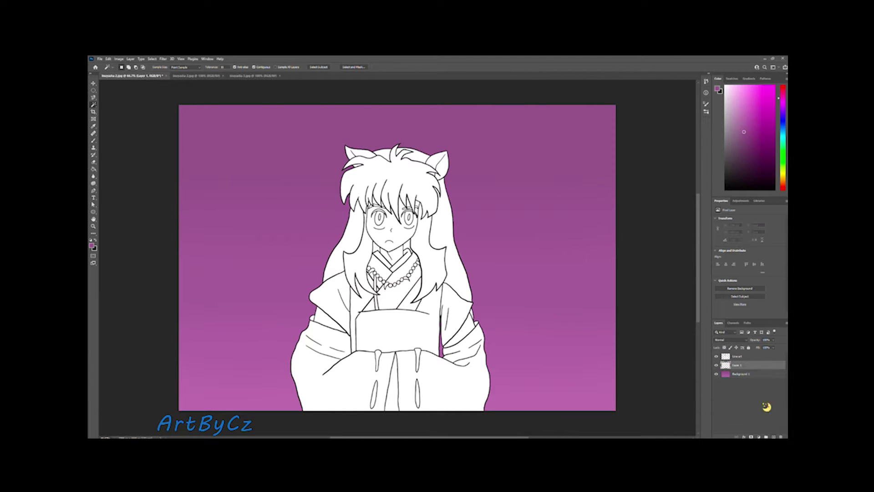
click(765, 435)
click(782, 146)
click(716, 374)
key(b)
Brush soft teal over the whole canvas, place it below the line art, name it Background 2
drag(314, 364, 614, 355)
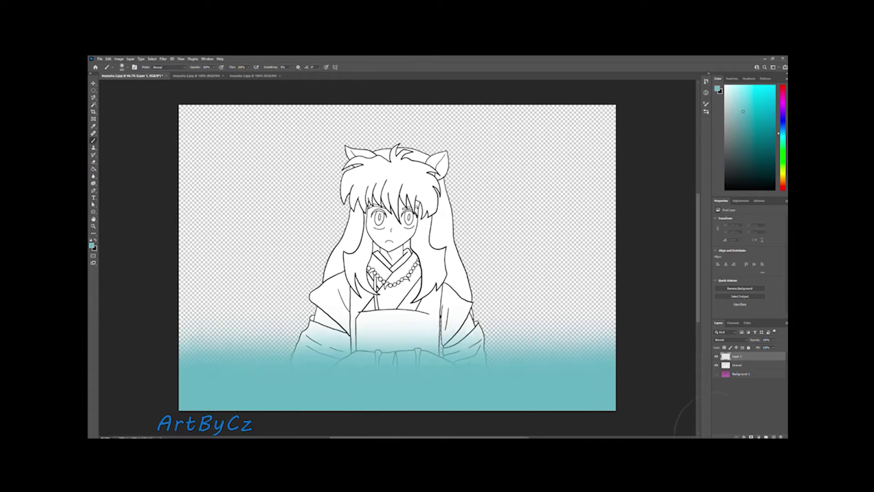
drag(182, 328, 615, 319)
drag(182, 296, 663, 342)
drag(615, 273, 182, 264)
drag(182, 195, 664, 259)
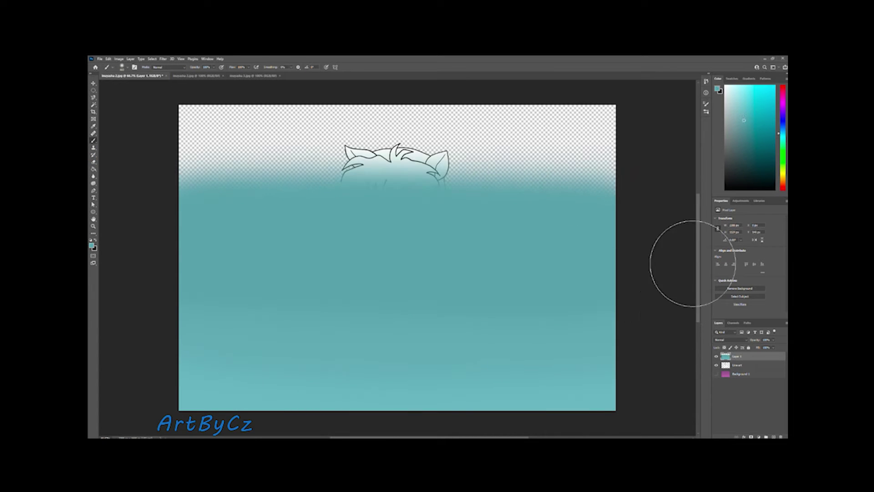
drag(182, 150, 644, 211)
drag(615, 119, 182, 114)
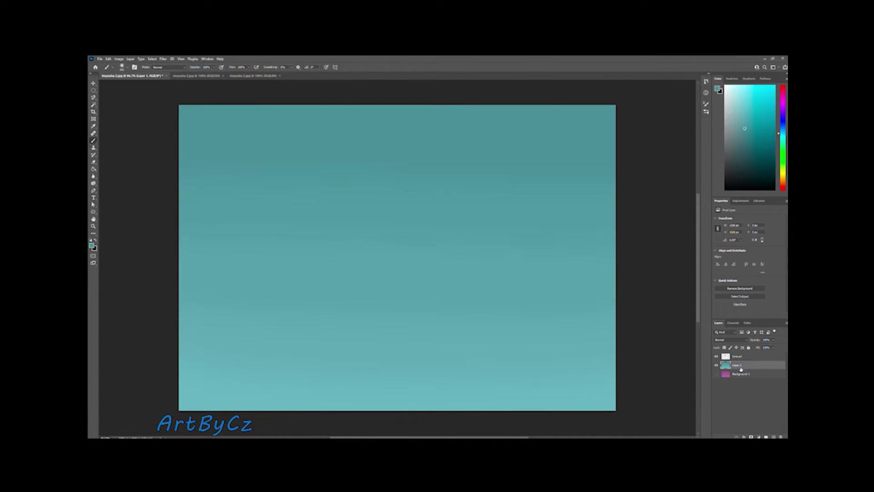
drag(741, 370, 742, 365)
key(Return)
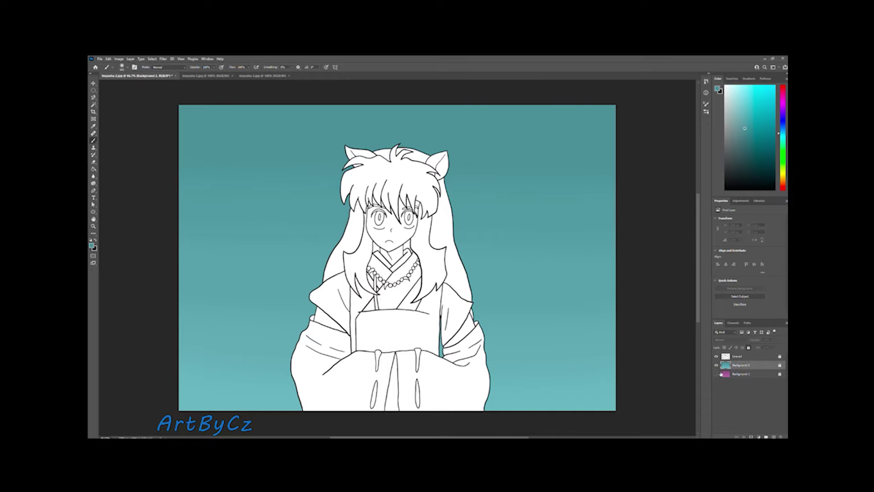
Add a new layer above the line art and sample a skin tone from the reference image
click(737, 356)
click(766, 436)
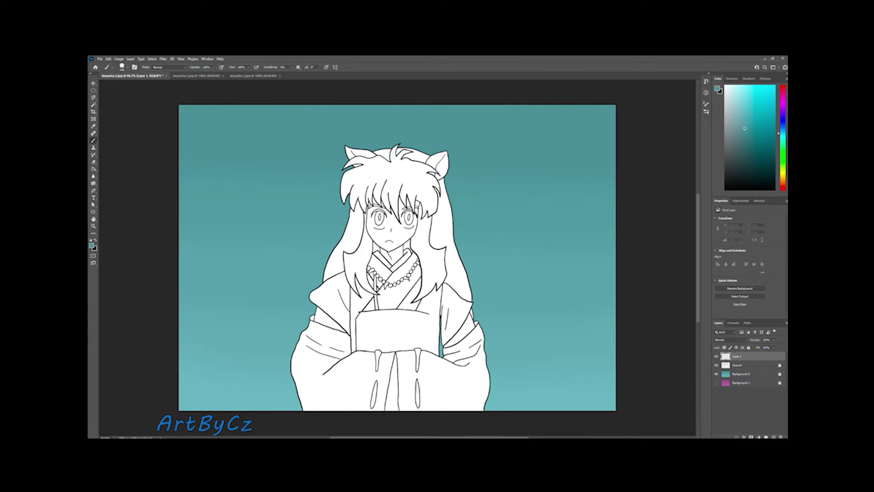
key(ctrl+Tab)
key(ctrl+Tab)
alt+click(404, 263)
key(ctrl+Tab)
At lower brush opacity, fill the forehead hair gaps and the skin around the right eye
scroll(377, 246, up, 5)
scroll(376, 246, up, 3)
scroll(428, 227, up, 3)
drag(413, 163, 446, 395)
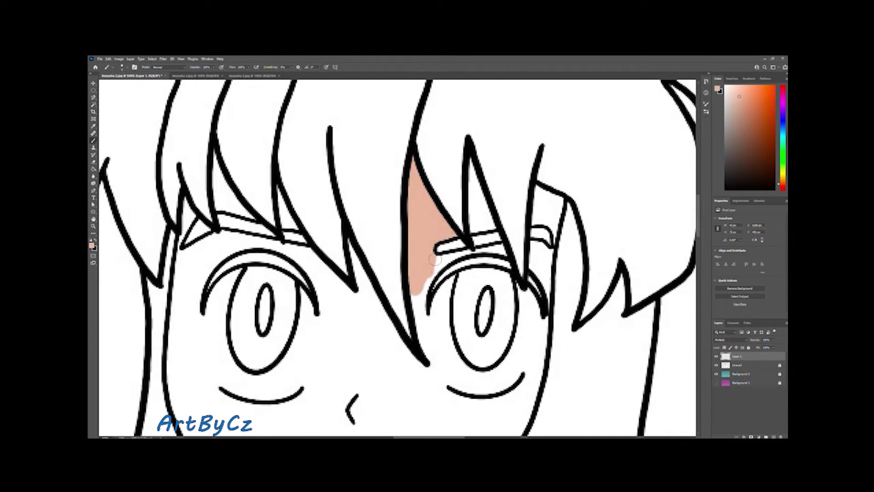
key(6)
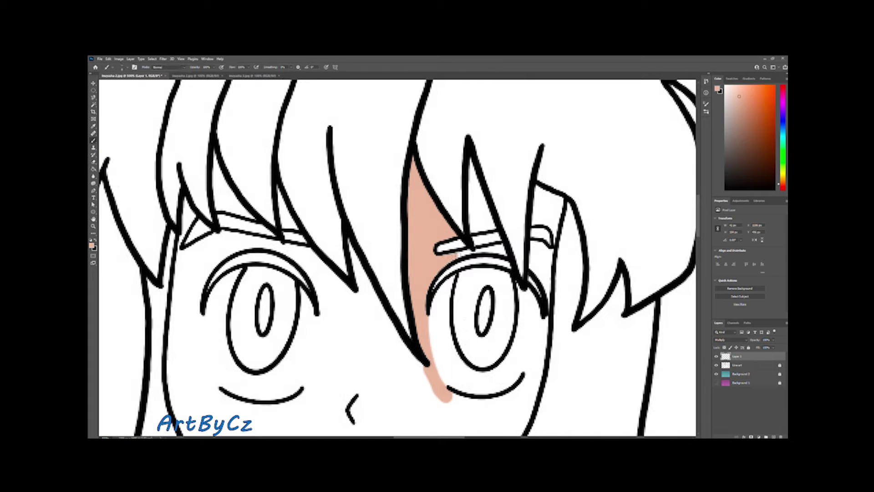
drag(476, 230, 488, 212)
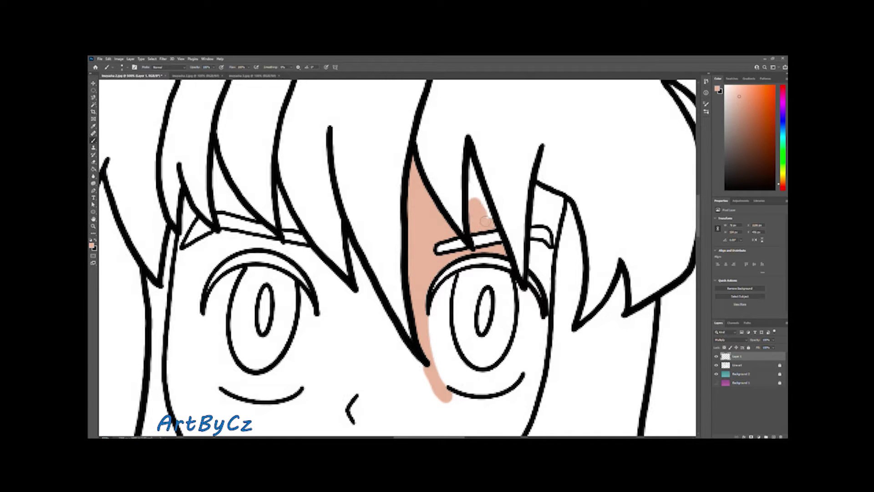
drag(554, 222, 544, 205)
drag(537, 244, 542, 320)
key(ctrl+z)
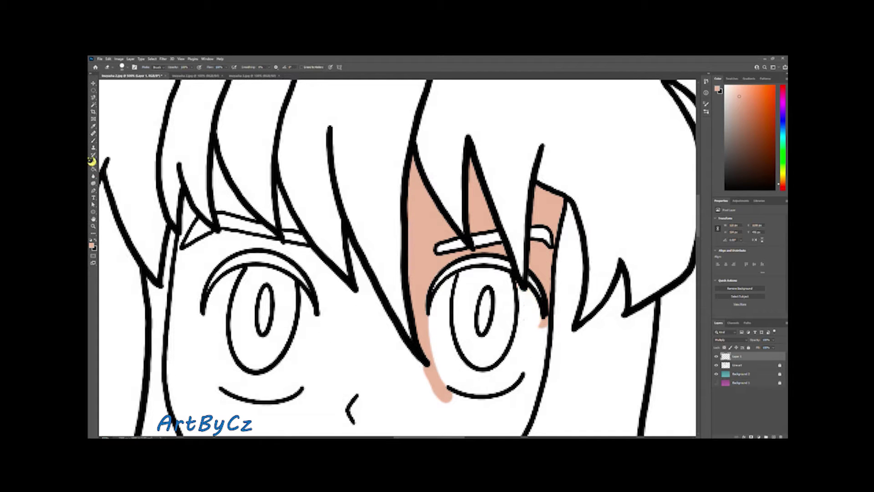
drag(543, 321, 519, 410)
drag(533, 380, 423, 371)
Erase the paint spilling past the right eye and resume painting skin across the cheeks
key(e)
mouse_move(528, 364)
mouse_down()
mouse_move(537, 348)
mouse_move(542, 382)
mouse_up()
scroll(542, 383, down, 5)
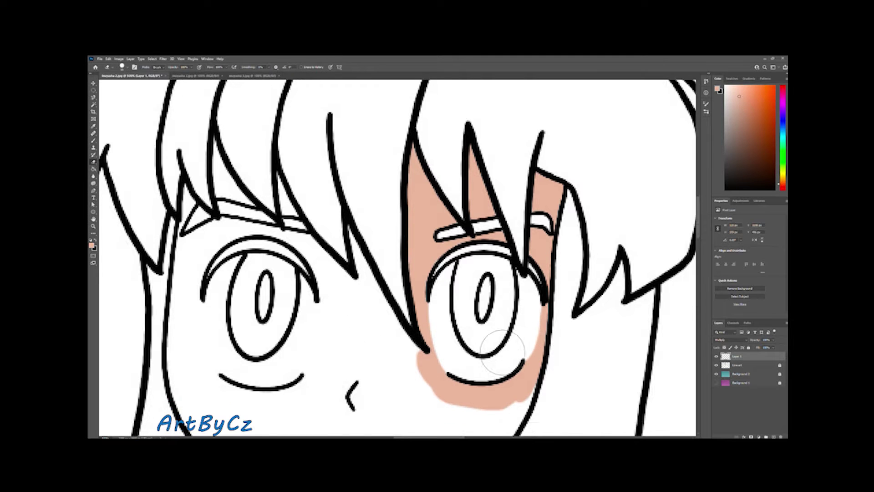
key(b)
mouse_move(355, 291)
mouse_down()
mouse_move(424, 342)
mouse_move(506, 319)
mouse_up()
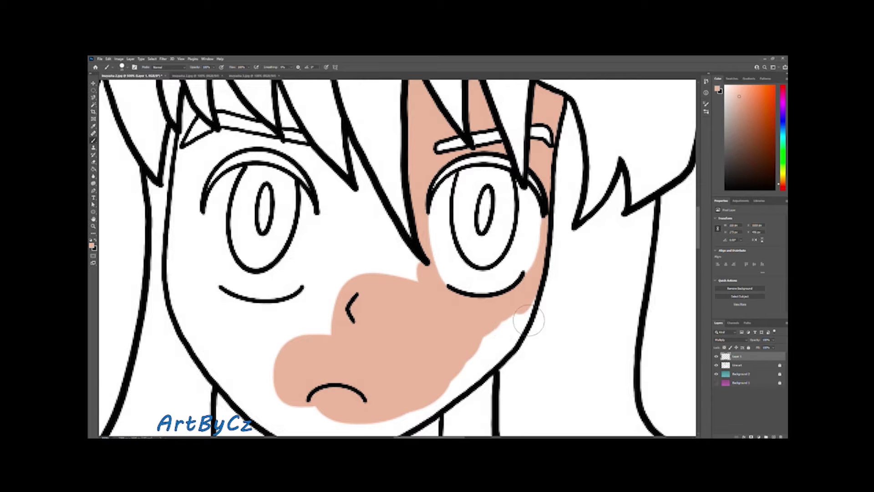
scroll(438, 375, down, 3)
mouse_move(410, 387)
mouse_down()
mouse_move(292, 373)
mouse_move(219, 314)
mouse_move(346, 282)
mouse_up()
Paint skin tone down the lower face and neck
scroll(371, 361, down, 2)
scroll(371, 361, down, 2)
mouse_move(314, 346)
mouse_down()
mouse_move(337, 396)
mouse_move(436, 310)
mouse_up()
scroll(437, 309, down, 2)
mouse_move(355, 378)
mouse_down()
mouse_move(377, 402)
mouse_move(362, 353)
mouse_up()
scroll(363, 353, up, 5)
Paint skin under and around the left eye and the nose bridge, erasing any spill
mouse_move(345, 309)
mouse_down()
mouse_move(322, 361)
mouse_move(362, 299)
mouse_move(351, 292)
mouse_up()
mouse_move(324, 245)
mouse_down()
mouse_move(355, 209)
mouse_move(400, 264)
mouse_up()
key(e)
mouse_move(248, 268)
mouse_down()
mouse_move(264, 314)
mouse_move(319, 255)
mouse_move(314, 296)
mouse_up()
key(b)
mouse_move(193, 284)
mouse_down()
mouse_move(200, 252)
mouse_move(187, 300)
mouse_move(178, 204)
mouse_up()
scroll(295, 210, up, 3)
mouse_move(180, 242)
mouse_down()
mouse_move(227, 196)
mouse_move(346, 250)
mouse_move(292, 218)
mouse_up()
mouse_move(207, 242)
mouse_down()
mouse_move(252, 206)
mouse_move(191, 228)
mouse_move(189, 209)
mouse_up()
scroll(195, 228, up, 3)
Fill the skin gaps between the hair strands above the left eye
key(e)
click(93, 141)
mouse_move(218, 150)
mouse_down()
mouse_move(223, 209)
mouse_move(250, 216)
mouse_up()
drag(226, 170, 232, 202)
drag(285, 187, 288, 221)
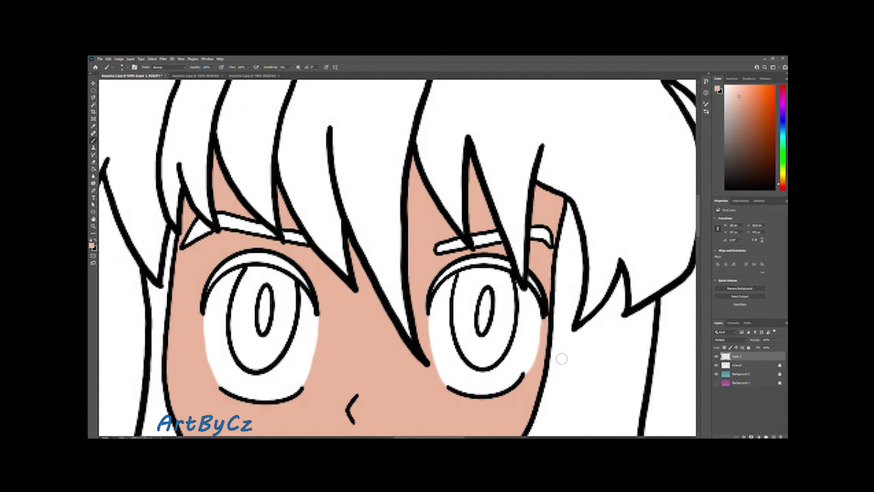
Zoom out to the full character and rename the skin layer 'Skin base'
key(ctrl+minus)
scroll(730, 341, down, 3)
double_click(737, 356)
text(Skin base)
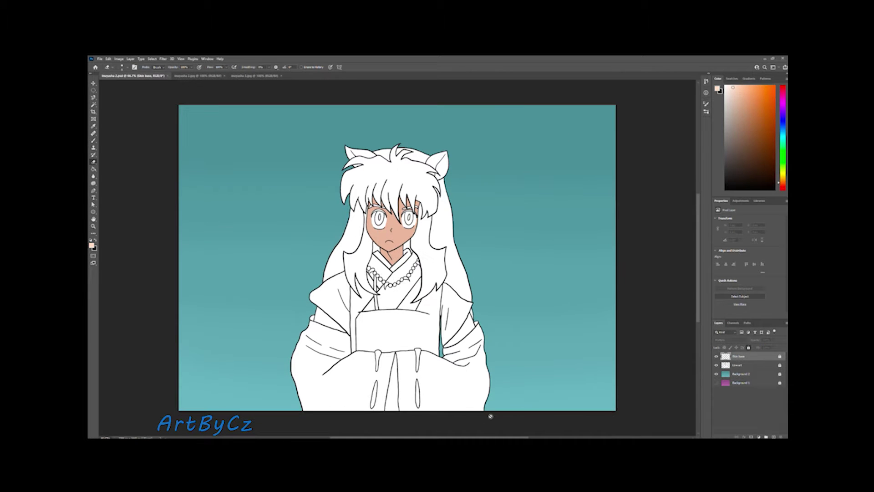
click(253, 76)
Sample a skin tone from the reference and brush a shadow across the neck under the chin
key(i)
click(403, 268)
click(132, 76)
key(b)
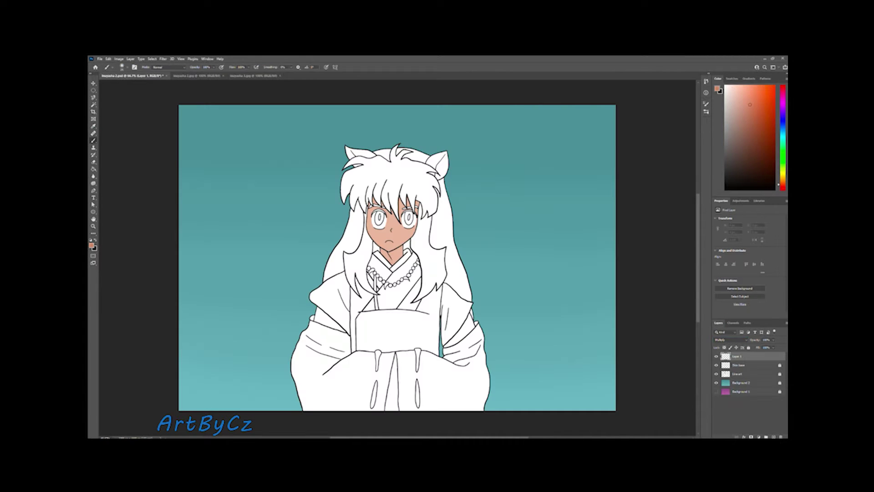
scroll(327, 372, up, 3)
scroll(327, 372, down, 2)
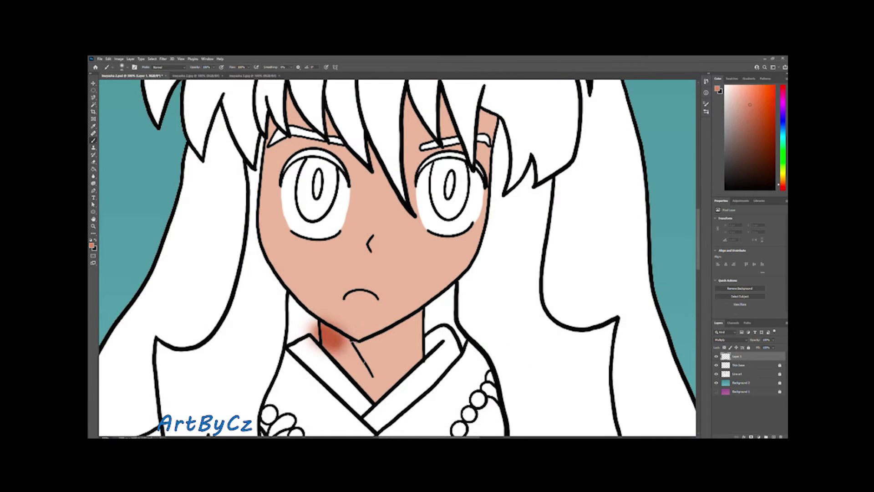
drag(314, 335, 444, 337)
Erase the neck shadow's left part, lower edge and spill past the neckline
key(e)
mouse_move(312, 325)
mouse_down()
mouse_move(346, 373)
mouse_move(323, 346)
mouse_move(434, 314)
mouse_up()
drag(364, 355, 394, 377)
drag(437, 316, 426, 306)
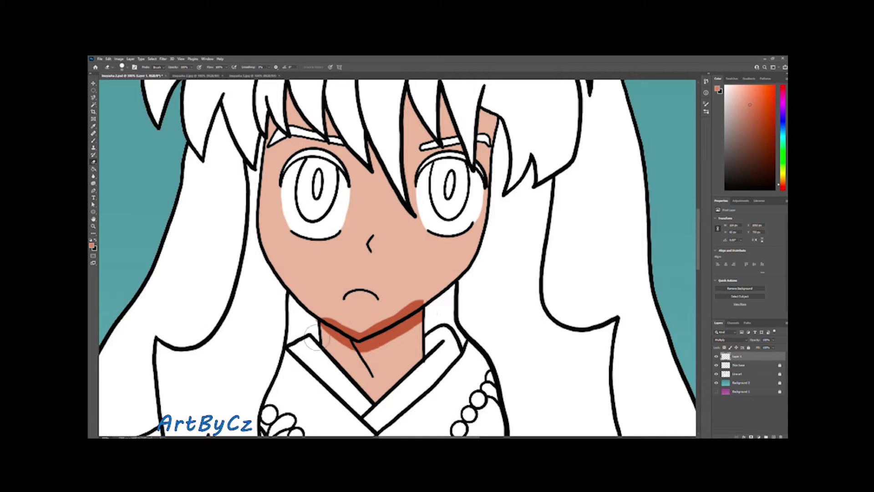
drag(366, 330, 423, 305)
scroll(409, 309, down, 3)
Refine the shadow along the temple and jaw, alternating brush and eraser
key(b)
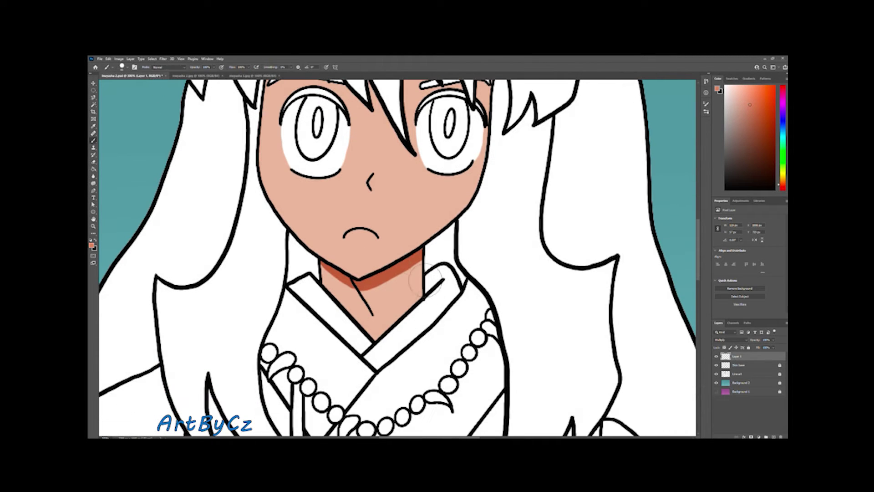
key(e)
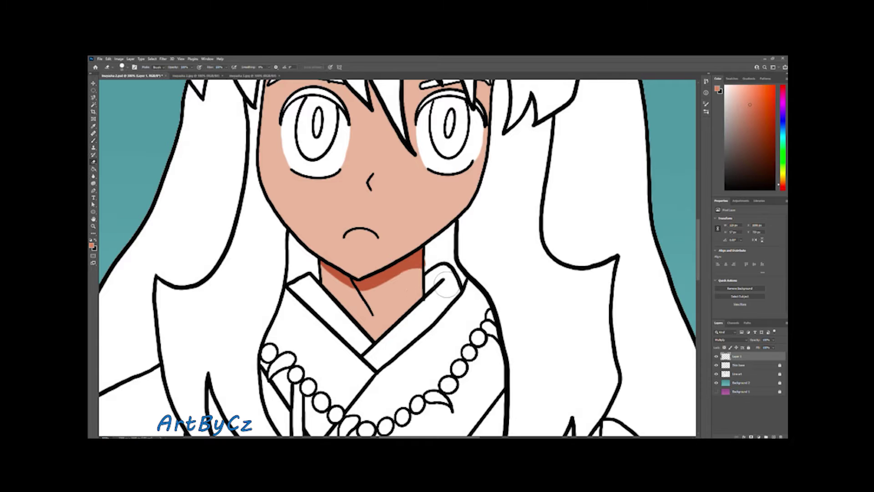
key(b)
key(e)
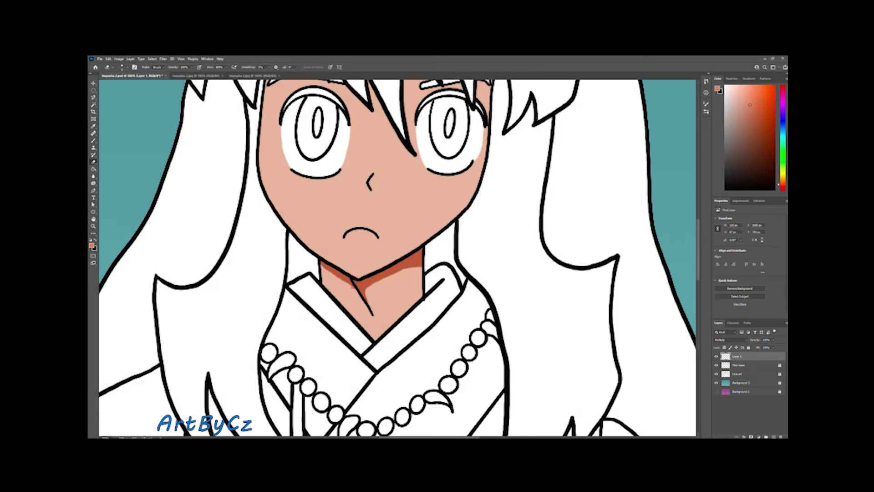
scroll(396, 257, up, 2)
mouse_move(399, 350)
mouse_down()
mouse_move(351, 347)
mouse_move(387, 346)
mouse_up()
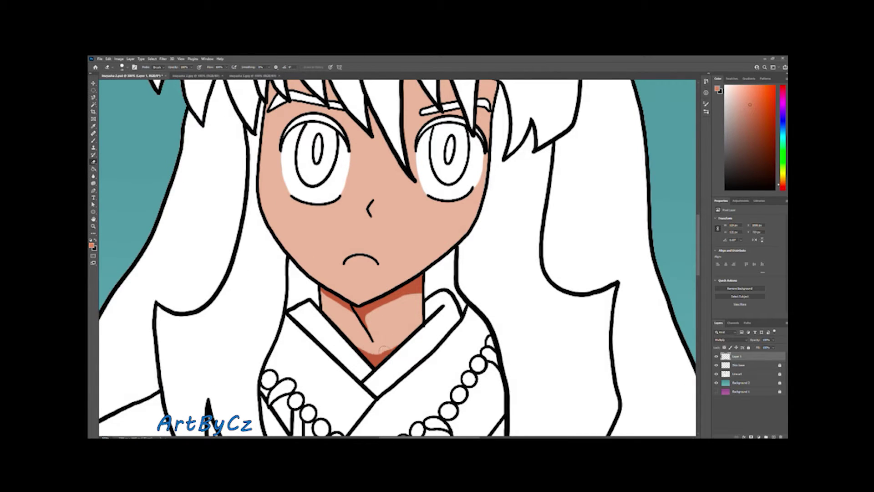
scroll(364, 347, up, 3)
Paint and trim skin shadows along the jaw, right cheek and nose
key(b)
mouse_move(364, 351)
mouse_down()
mouse_move(348, 357)
mouse_move(504, 181)
mouse_move(495, 133)
mouse_up()
key(e)
drag(435, 346, 500, 139)
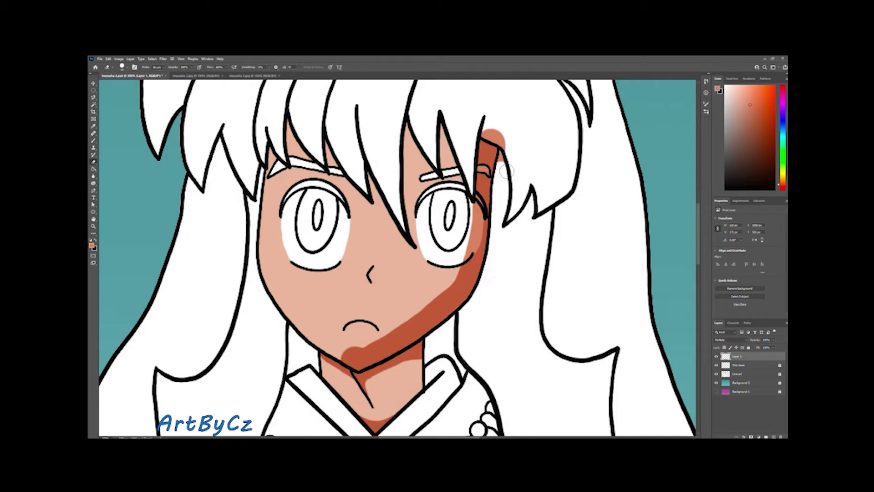
drag(503, 212, 505, 143)
mouse_move(363, 341)
mouse_down()
mouse_move(405, 328)
mouse_move(451, 293)
mouse_move(490, 143)
mouse_up()
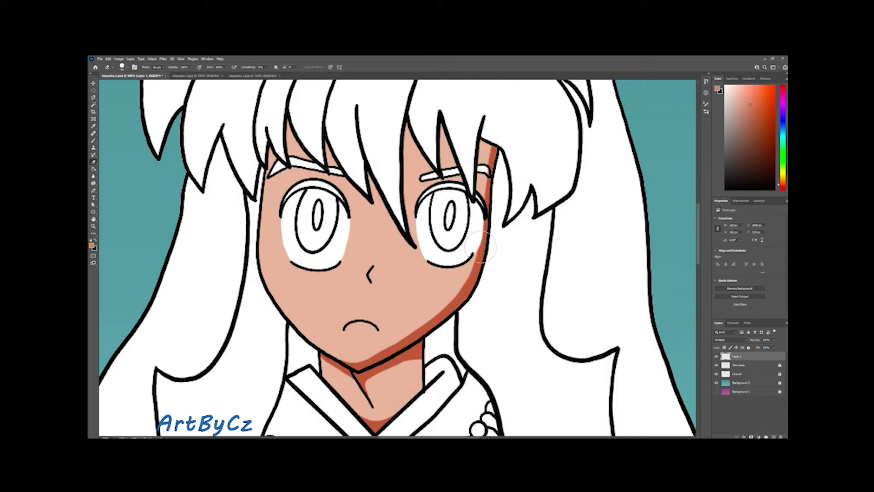
drag(421, 331, 470, 283)
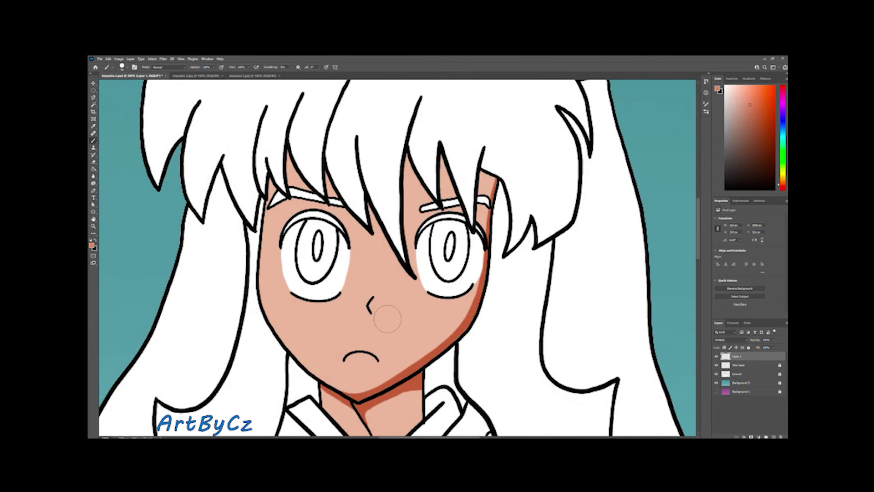
click(374, 304)
mouse_move(374, 293)
mouse_down()
mouse_move(360, 314)
mouse_move(403, 328)
mouse_up()
Paint a shadow under the first forehead hair strand, trimming it at the brow corner
key(b)
key(e)
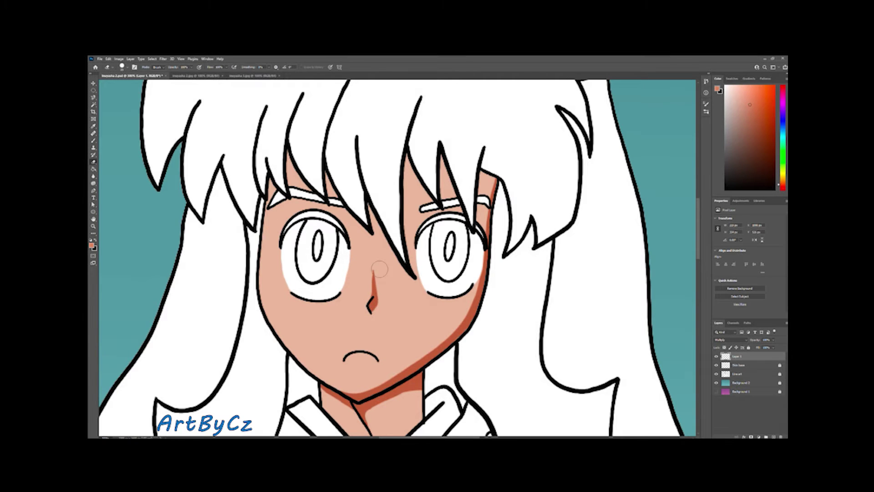
scroll(370, 262, down, 5)
scroll(364, 318, up, 6)
key(b)
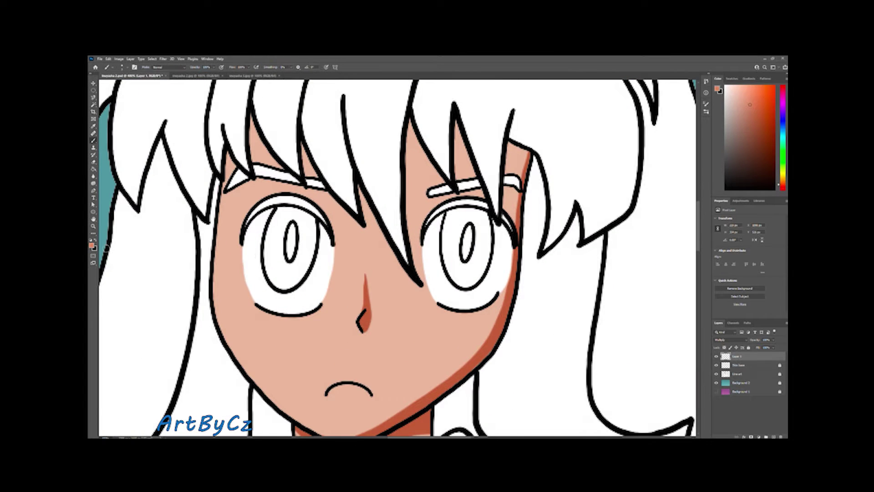
scroll(241, 200, down, 2)
scroll(241, 201, up, 3)
scroll(241, 201, up, 2)
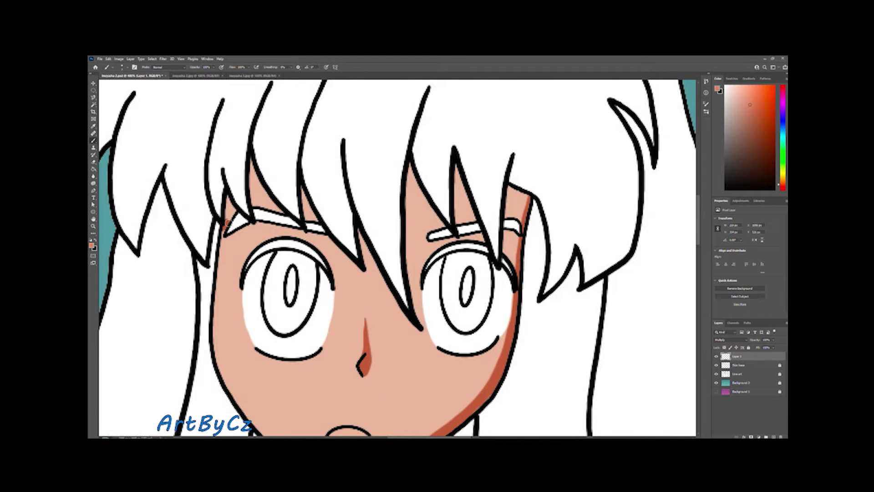
drag(266, 205, 250, 164)
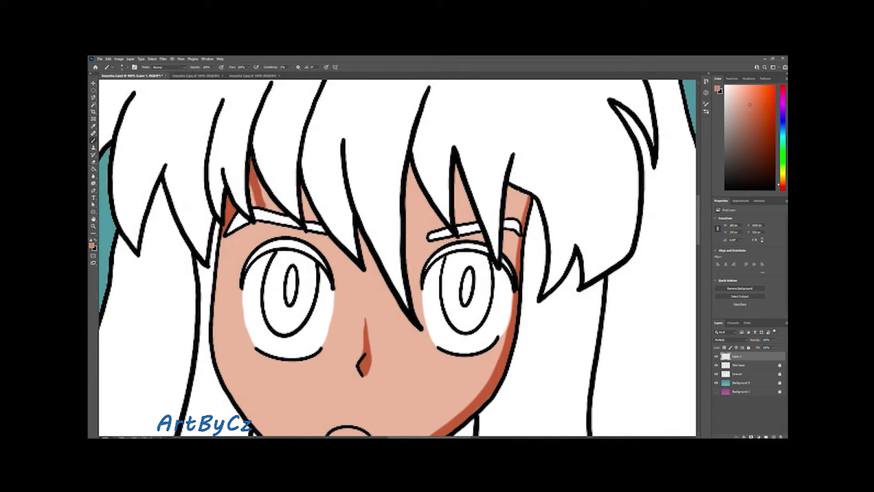
key(e)
drag(268, 207, 279, 193)
click(242, 213)
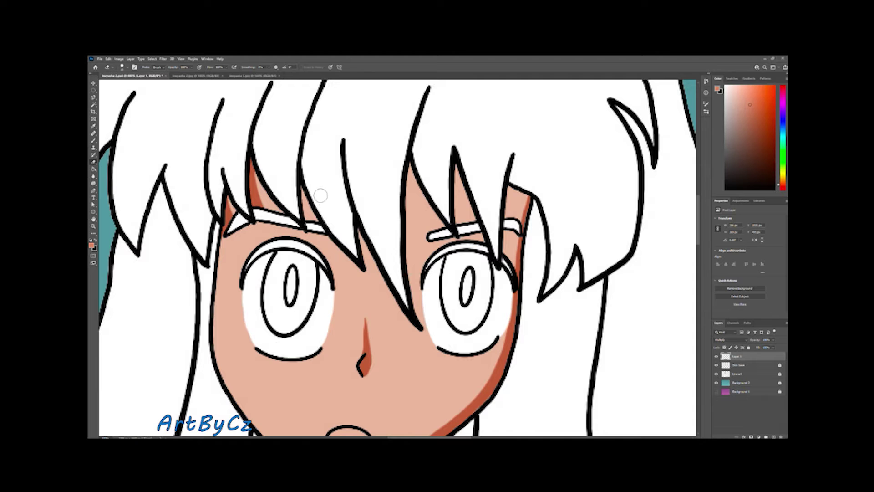
Add shadows under another forehead strand and the strand between the eyes, trimming the excess
key(b)
drag(309, 221, 301, 184)
drag(415, 287, 411, 220)
key(e)
mouse_move(421, 268)
mouse_down()
mouse_move(419, 196)
mouse_move(312, 193)
mouse_move(321, 229)
mouse_up()
Paint a skin shadow beside the right eye
key(b)
key(e)
scroll(319, 227, up, 2)
key(b)
key(e)
key(b)
click(93, 162)
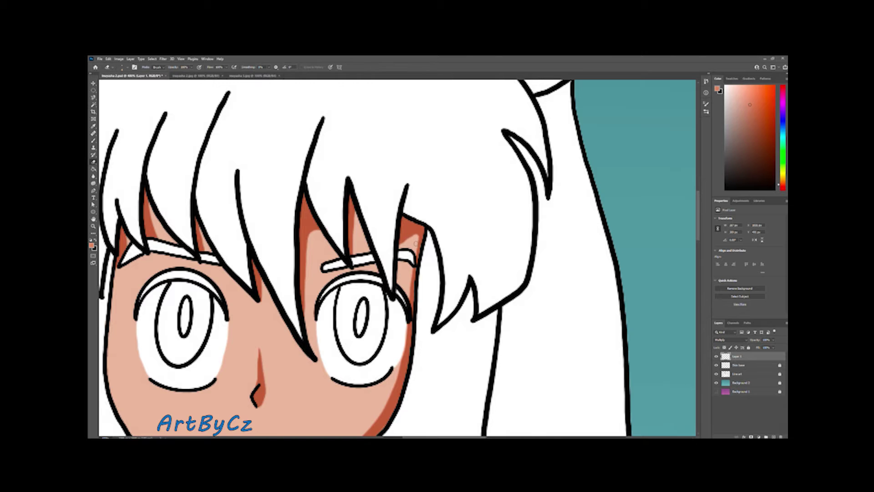
scroll(415, 245, down, 5)
scroll(412, 232, up, 4)
scroll(412, 229, up, 2)
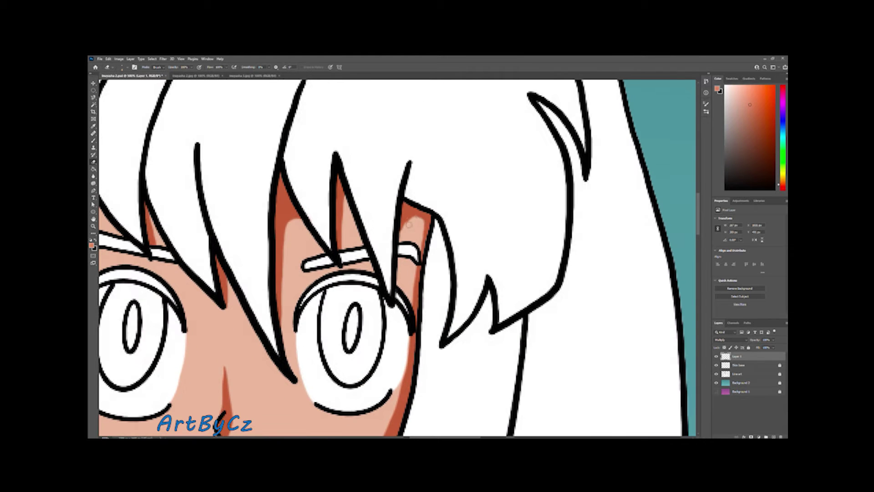
scroll(407, 248, down, 5)
scroll(313, 230, up, 5)
key(b)
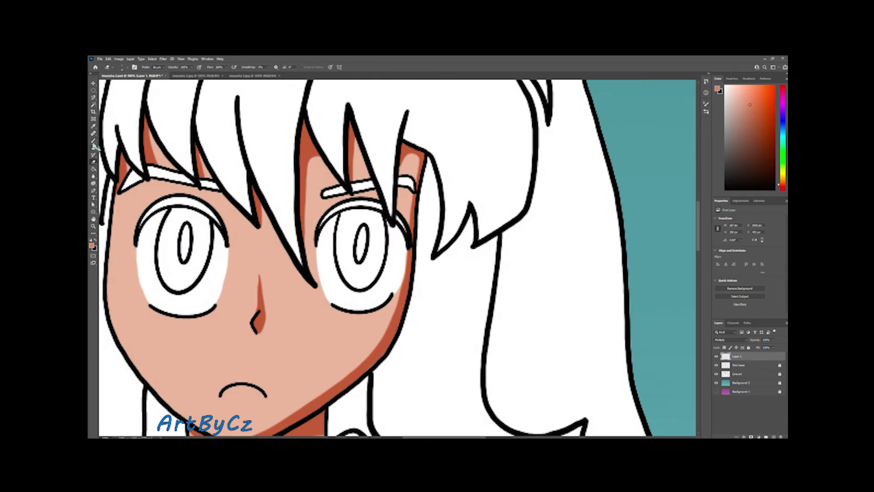
drag(314, 230, 336, 200)
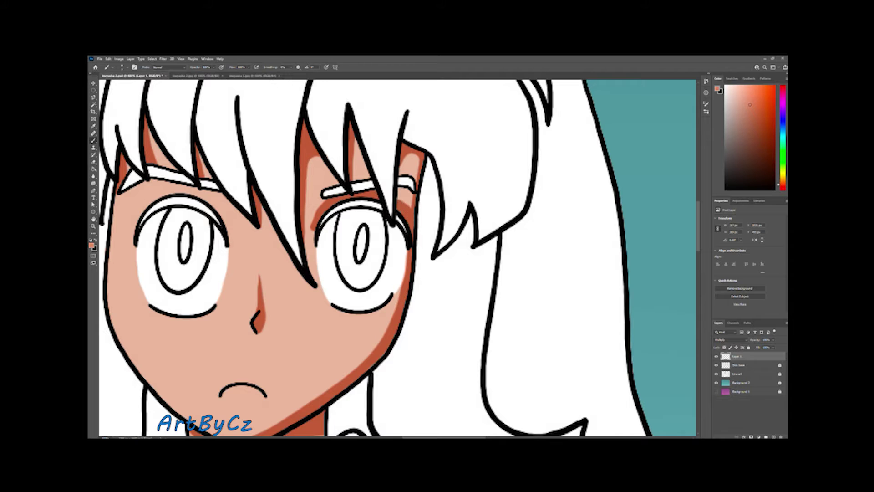
key(e)
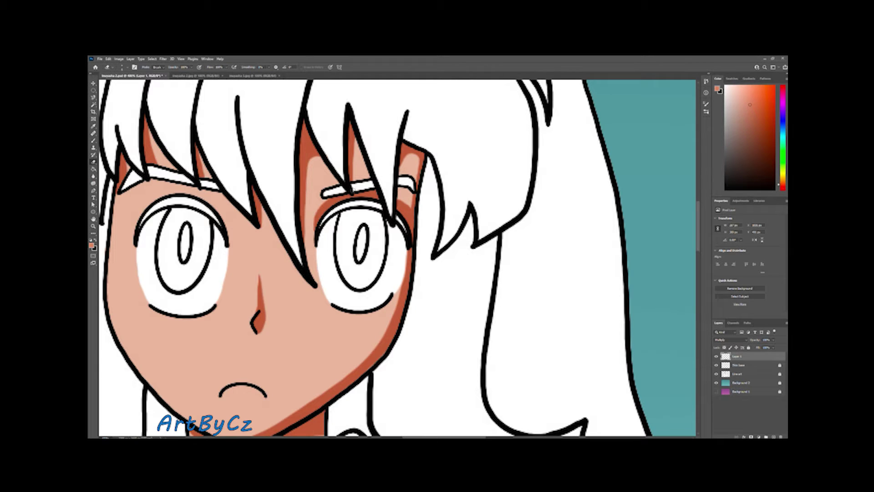
Paint a shadow above the left eye and name the layer 'Skin shadows'
scroll(396, 255, left, 5)
key(b)
drag(299, 239, 391, 241)
key(e)
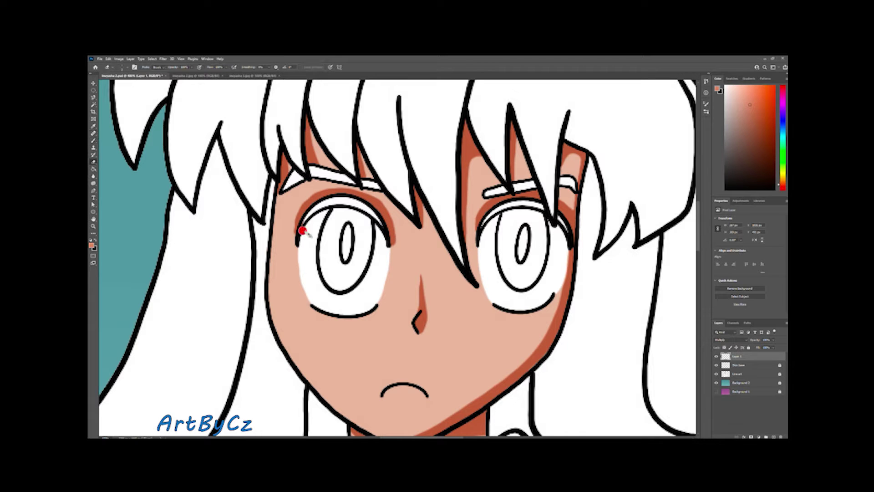
key(ctrl+z)
scroll(307, 248, up, 2)
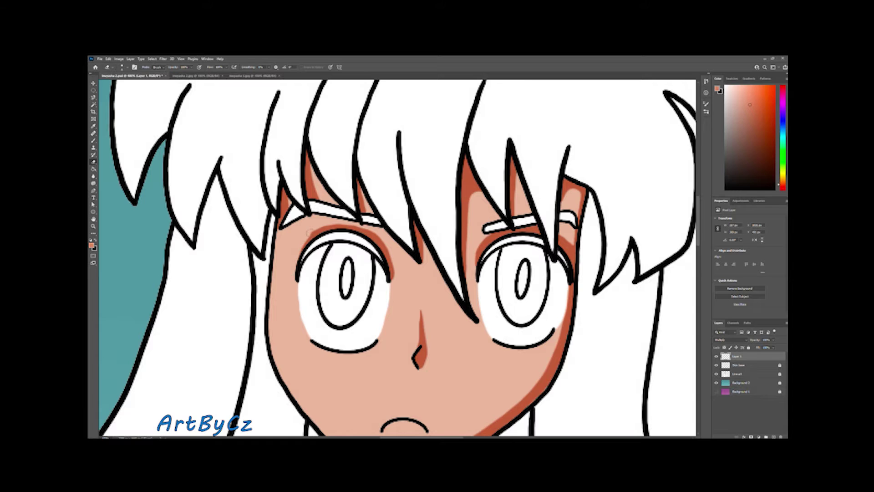
key(ctrl+1)
scroll(396, 266, up, 1)
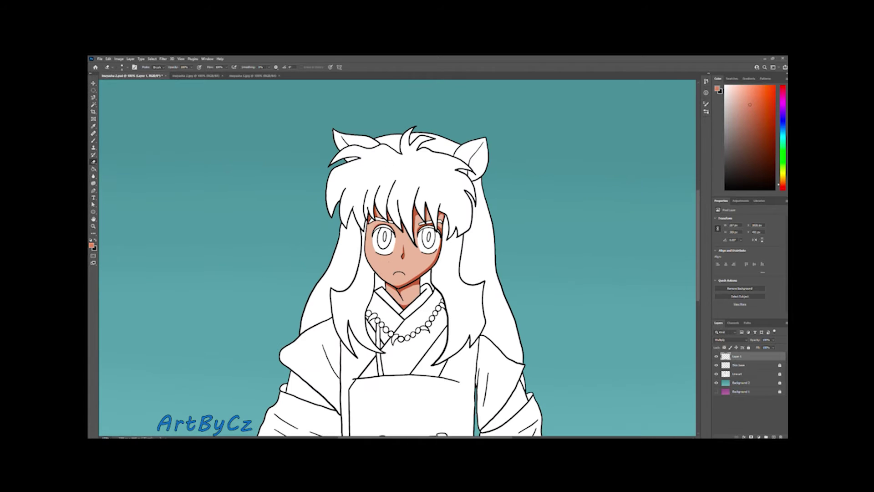
text(Skin shadows)
key(Return)
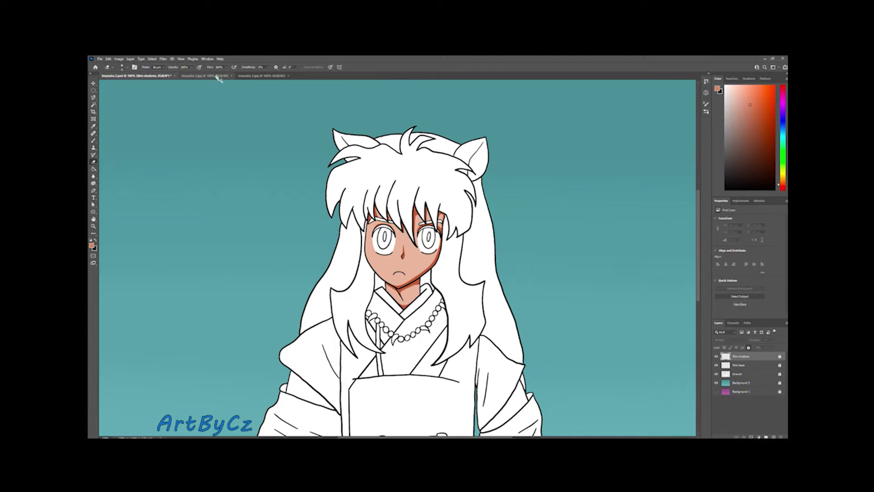
Sample a dark colour from Inuyasha 3.jpg and paint the eyebrows with it
click(261, 76)
alt+click(397, 234)
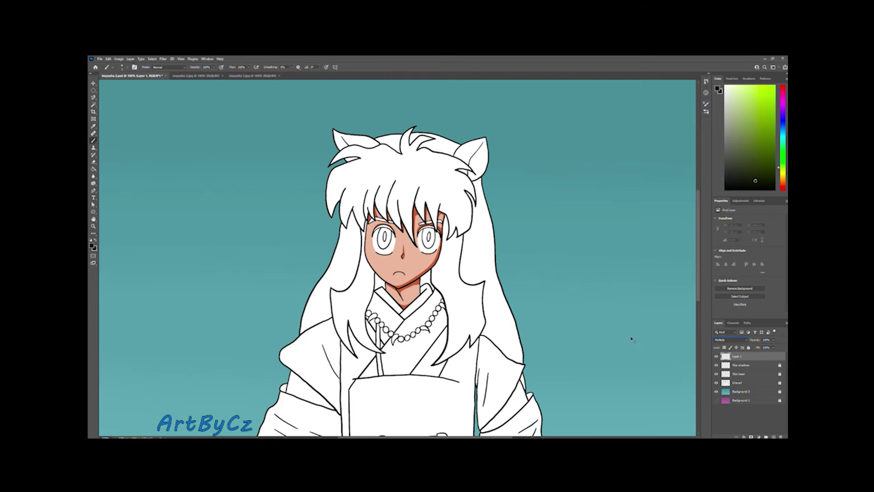
key(ctrl+plus)
key(ctrl+plus)
key(ctrl+plus)
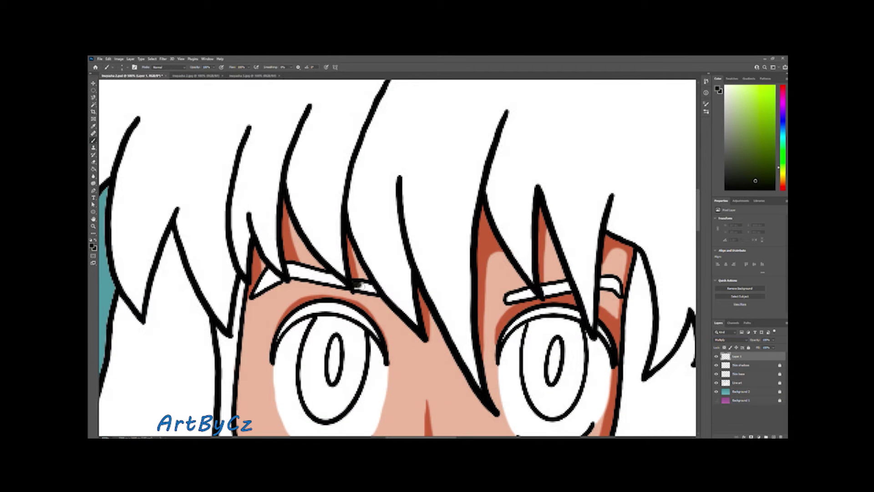
drag(292, 269, 314, 275)
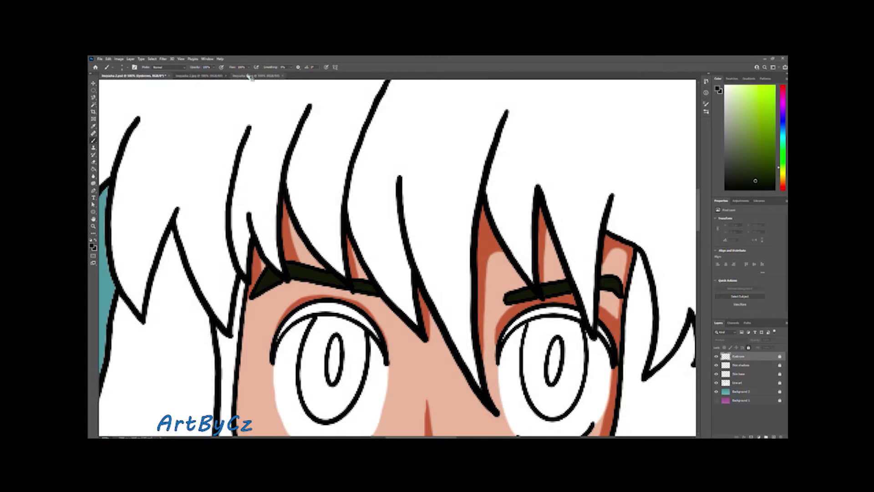
On a new layer, thicken the upper eyelid lines with dark paint
key(ctrl+shift+alt+n)
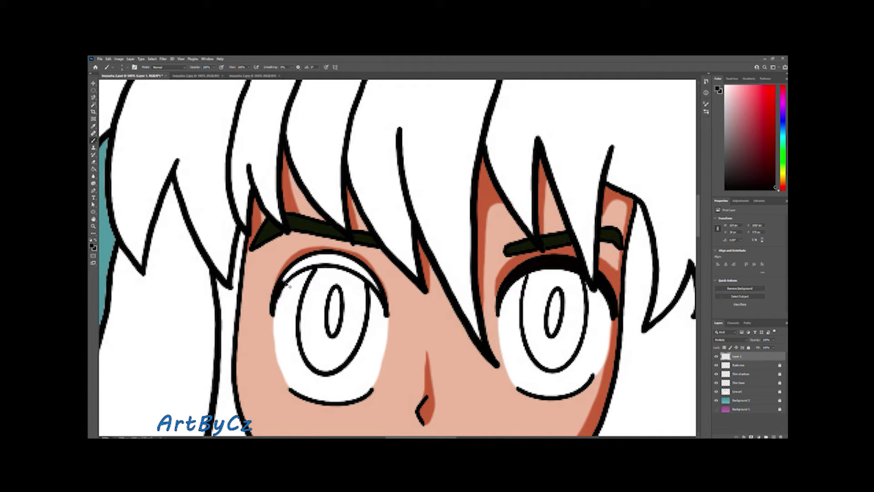
drag(292, 275, 339, 264)
scroll(374, 284, down, 3)
scroll(365, 279, down, 3)
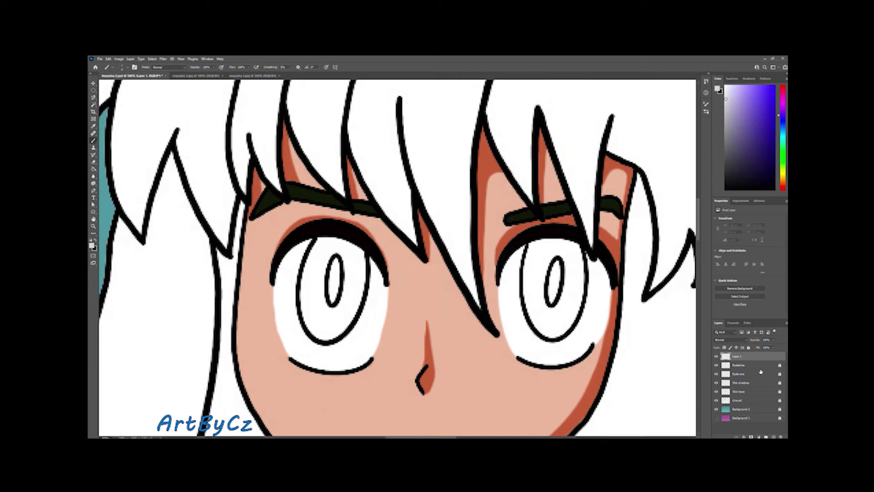
Fill both eye whites pale grey on a layer named 'Eye white base'
click(200, 76)
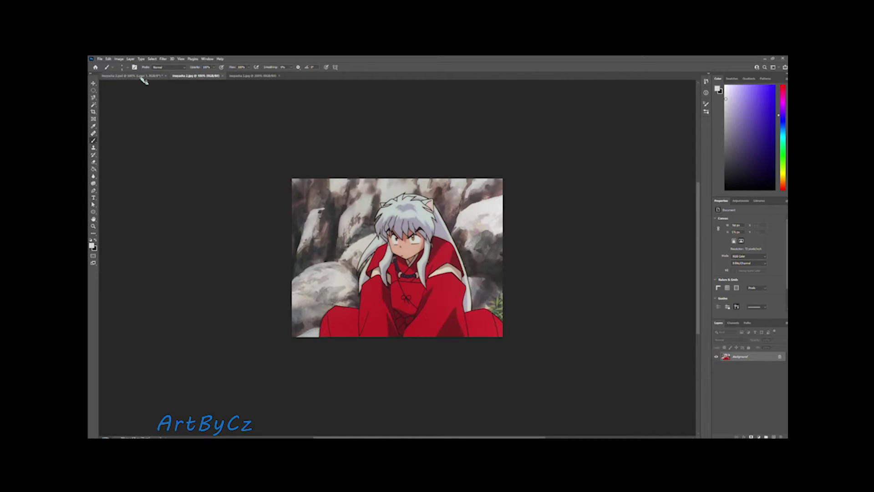
click(137, 75)
mouse_move(304, 242)
mouse_down()
mouse_move(278, 292)
mouse_move(281, 346)
mouse_move(339, 364)
mouse_move(364, 348)
mouse_move(382, 273)
mouse_move(374, 349)
mouse_up()
key(e)
key(b)
key(e)
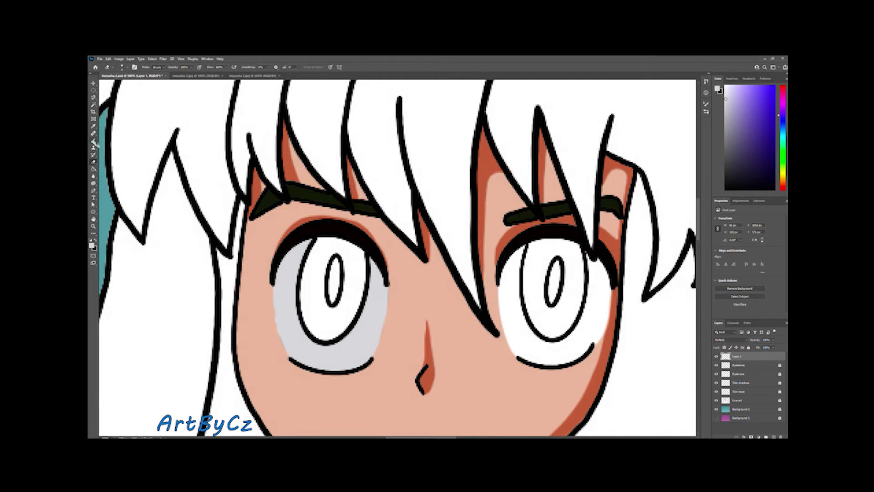
click(93, 140)
scroll(396, 254, right, 3)
mouse_move(385, 246)
mouse_down()
mouse_move(392, 319)
mouse_move(381, 330)
mouse_move(444, 362)
mouse_move(476, 334)
mouse_move(482, 262)
mouse_move(474, 267)
mouse_up()
key(e)
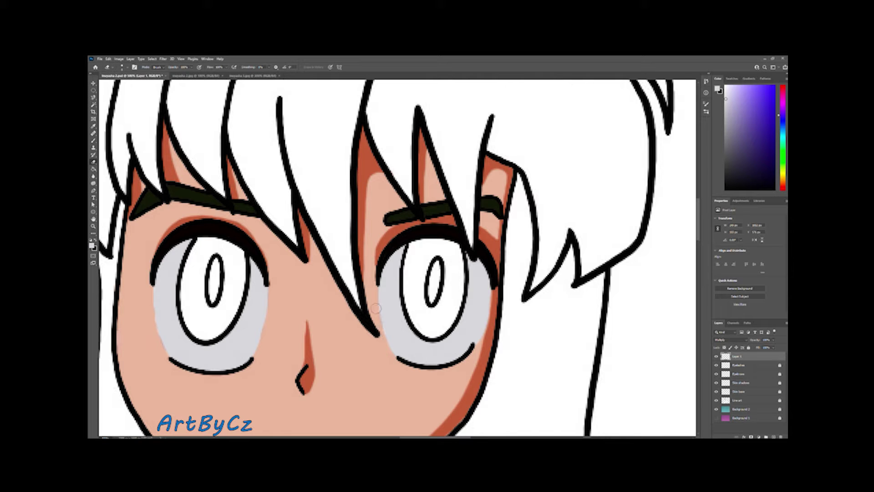
key(Return)
On a new layer, paint a lavender shadow across the tops of both eye whites
key(ctrl+Tab)
key(ctrl+Tab)
key(b)
click(774, 435)
drag(392, 255, 475, 279)
key(e)
drag(405, 260, 483, 285)
drag(428, 241, 462, 286)
key(b)
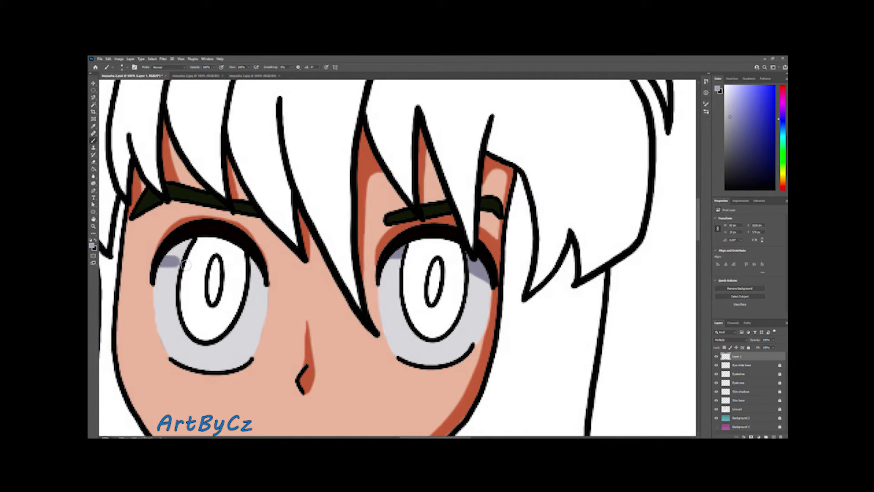
drag(159, 255, 266, 282)
drag(191, 241, 266, 273)
click(166, 281)
mouse_move(166, 281)
mouse_down()
mouse_move(223, 255)
mouse_move(239, 260)
mouse_up()
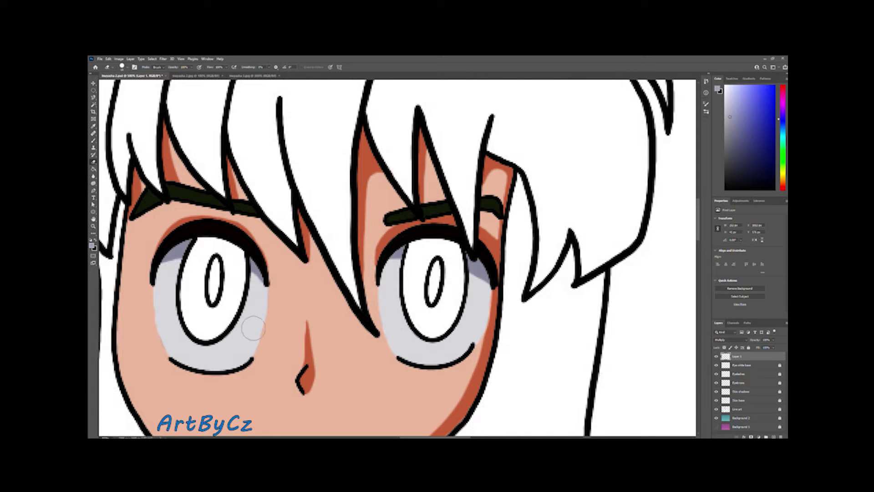
Name the layer 'Eye white shadow', add a new layer, and view Inuyasha 2.jpg up close
key(ctrl+0)
double_click(737, 356)
text(hadow)
key(Return)
key(ctrl+shift+alt+n)
key(ctrl+plus)
key(ctrl+plus)
key(ctrl+Tab)
key(ctrl+plus)
key(ctrl+plus)
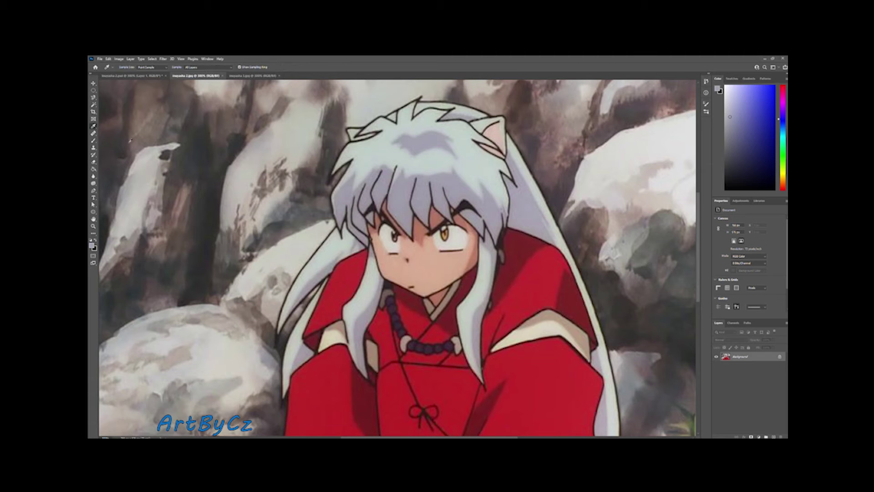
Paint both irises a sampled tan-brown on a layer named 'Eye tan base'
key(i)
click(444, 236)
key(ctrl+shift+Tab)
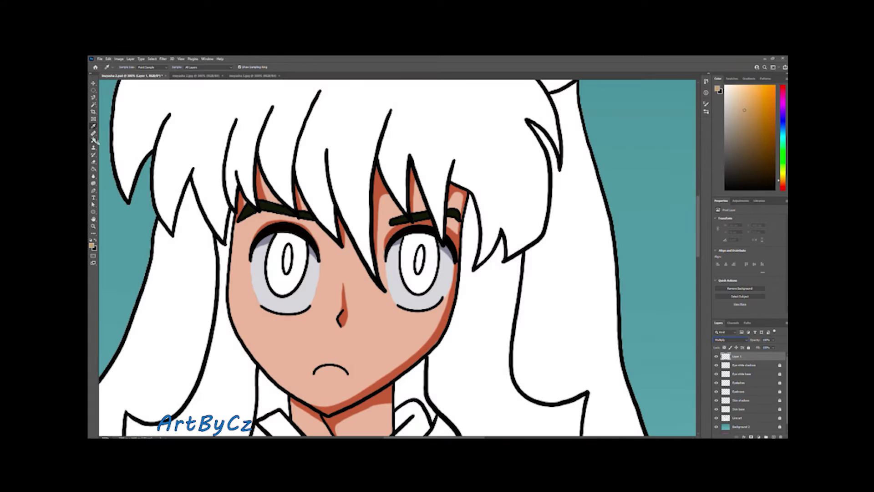
click(94, 140)
drag(278, 273, 304, 246)
mouse_move(410, 242)
mouse_down()
mouse_move(416, 273)
mouse_move(438, 272)
mouse_up()
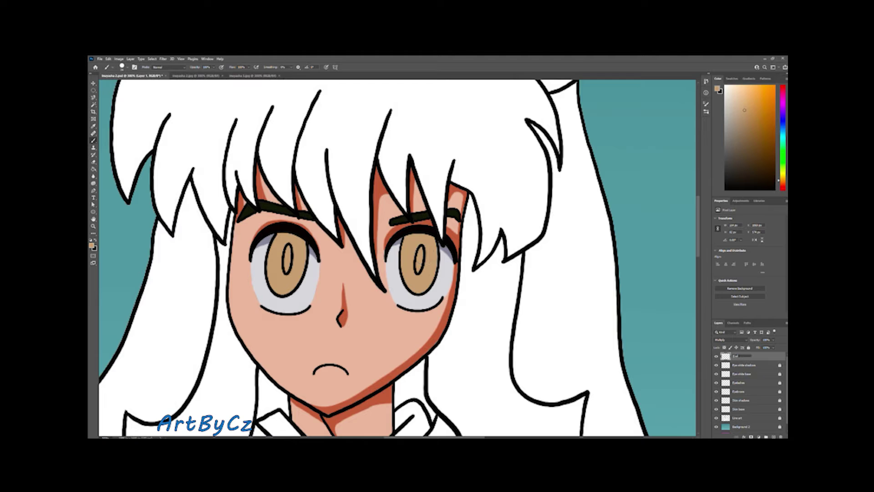
key(Return)
Shade the left iris darker brown on a new Multiply layer at 40% opacity
key(e)
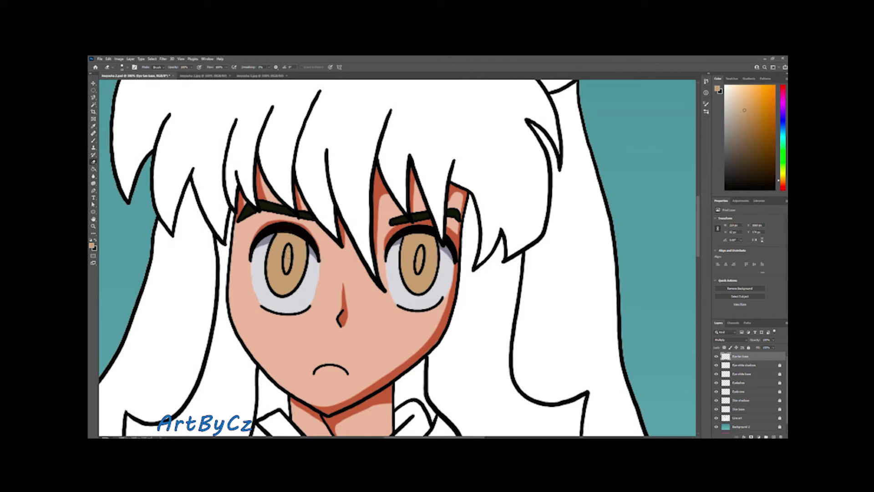
key(ctrl+Tab)
click(449, 224)
key(ctrl+Tab)
key(b)
mouse_move(275, 240)
mouse_down()
mouse_move(287, 255)
mouse_move(271, 268)
mouse_up()
key(alt+shift+m)
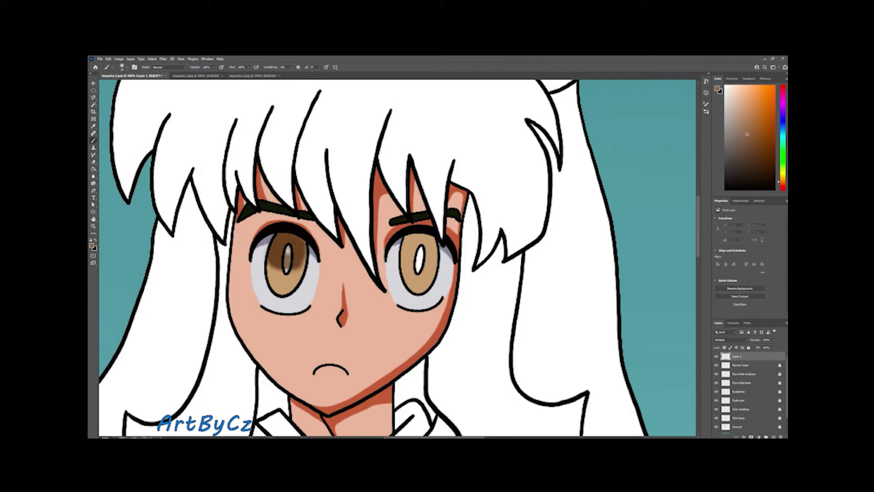
click(766, 339)
text(40)
key(Return)
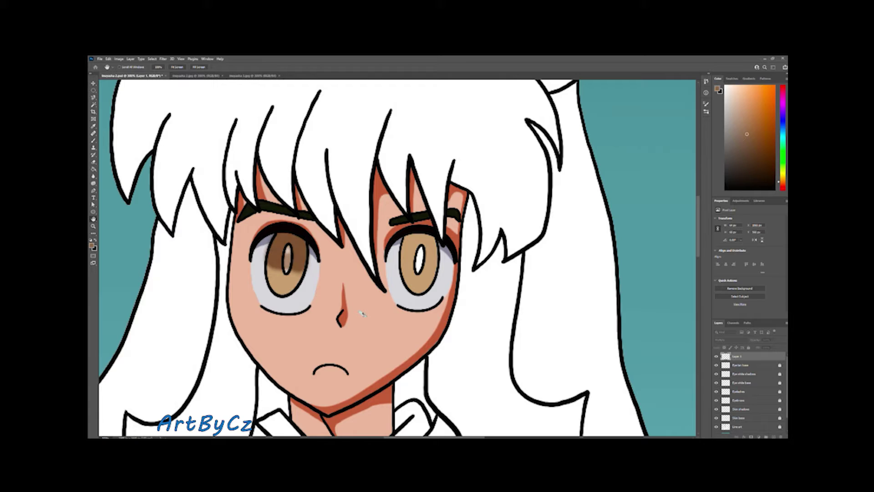
Shade the right iris darker brown and name the layer 'Eye tan shadows'
drag(439, 264, 403, 273)
drag(435, 237, 400, 264)
key(e)
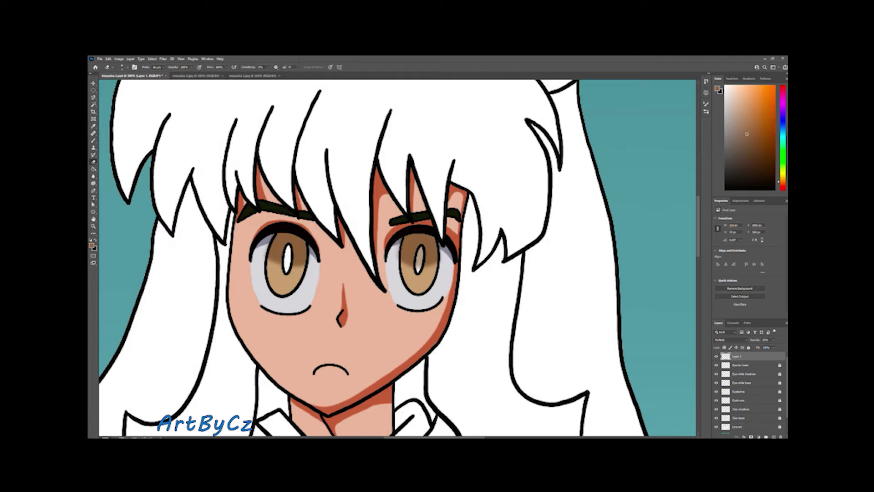
key(Return)
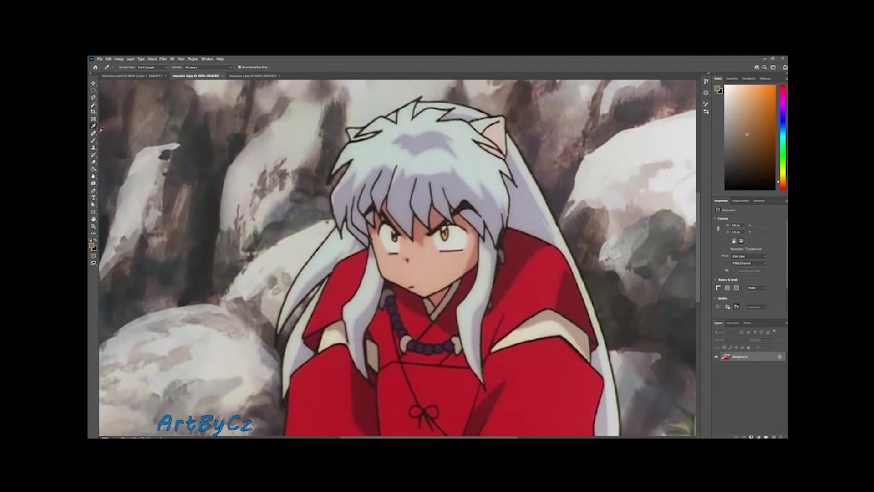
Fill both pupils with sampled black on a layer named 'Eye black'
drag(444, 232, 292, 253)
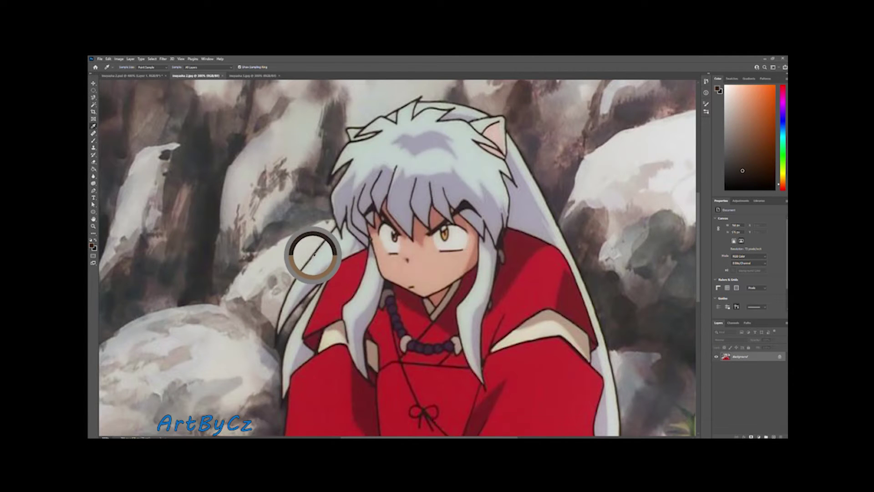
alt+click(412, 220)
click(93, 140)
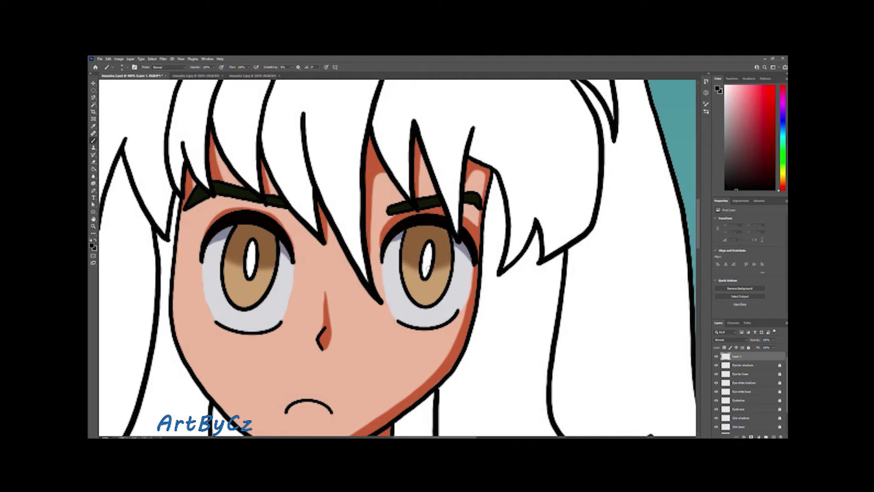
drag(430, 259, 426, 271)
drag(253, 249, 358, 249)
key(ctrl+z)
key(Return)
Add a white highlight dot to each eye on a new layer named 'Eye highlights'
key(ctrl+shift+alt+n)
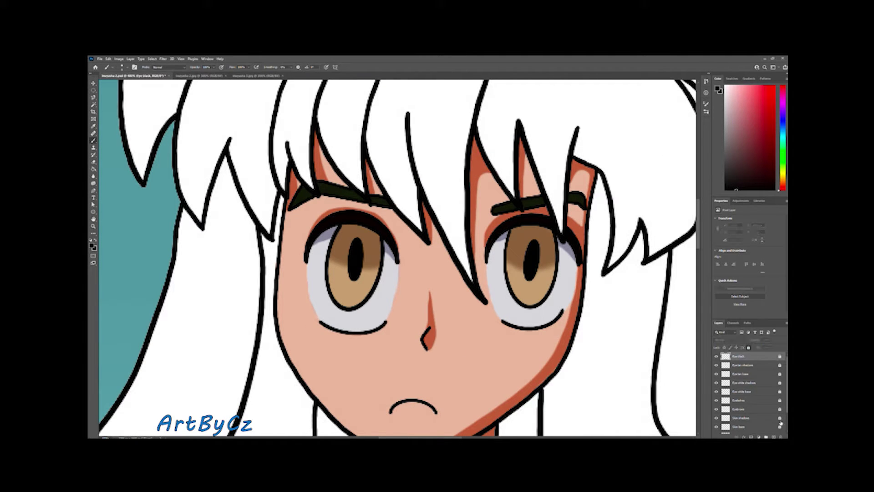
key(i)
click(516, 252)
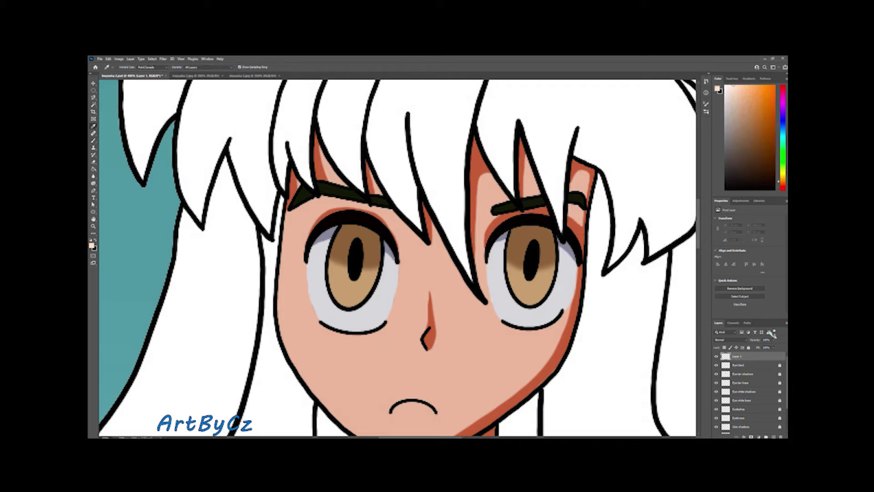
key(shift+alt+m)
key(b)
click(348, 247)
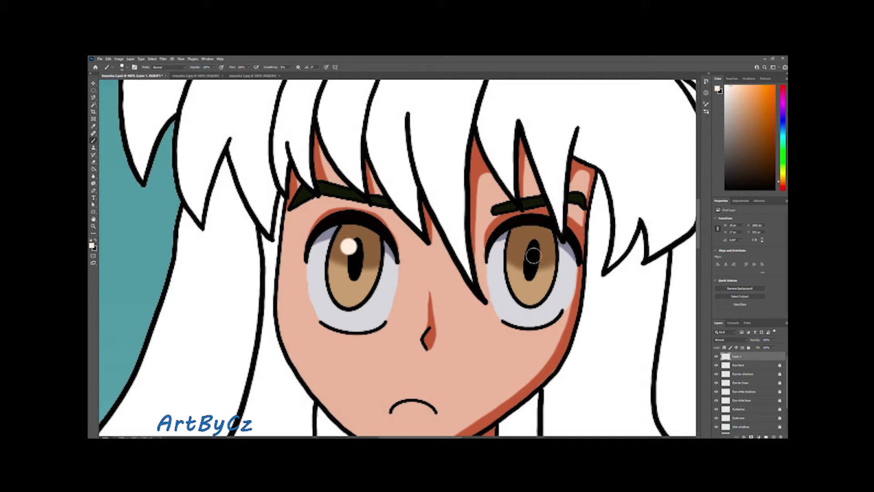
click(533, 265)
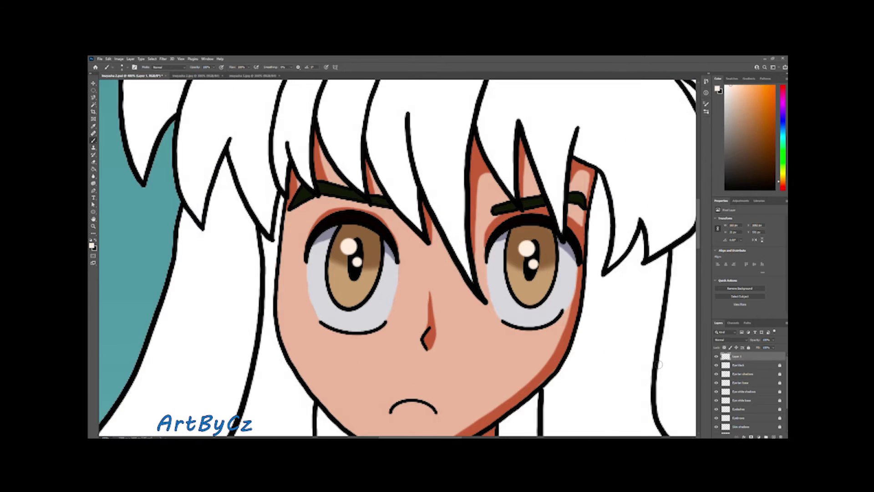
text(Eye highlights)
key(Tab)
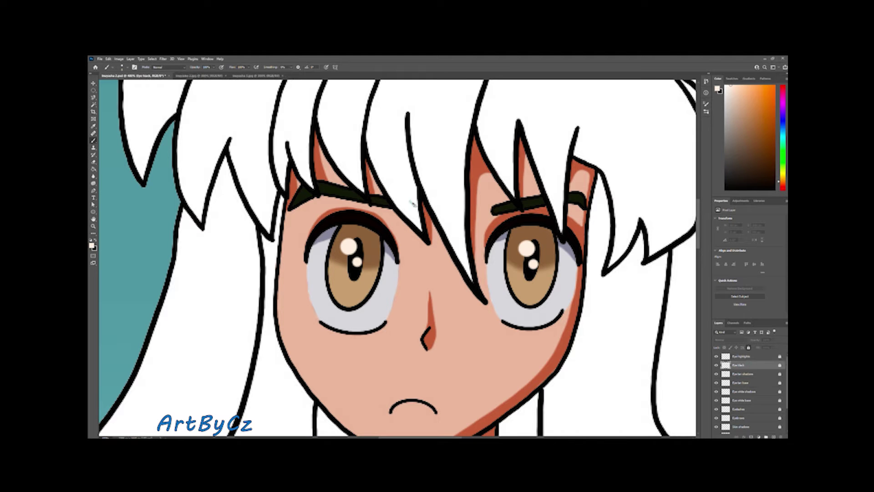
text(iris)
Zoom out to the whole character and bring up the red-robed reference picture
key(alt+bracketright)
key(ctrl+1)
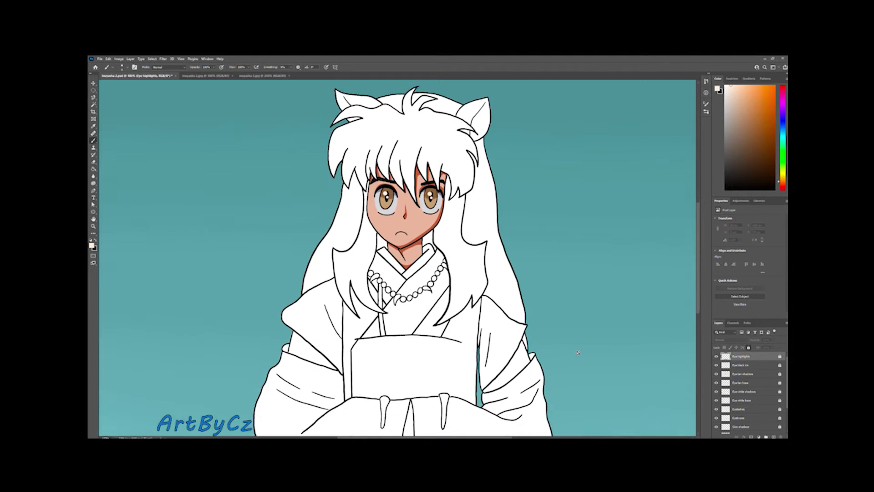
key(ctrl+shift+Tab)
key(ctrl+shift+Tab)
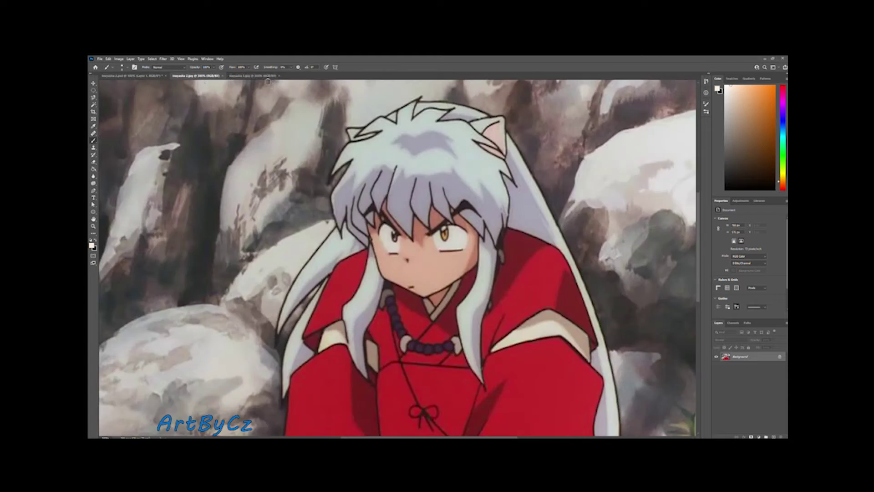
Sample the collar colour from the reference and paint the collar light green
key(ctrl+Tab)
key(i)
drag(412, 372, 419, 377)
key(ctrl+Tab)
key(b)
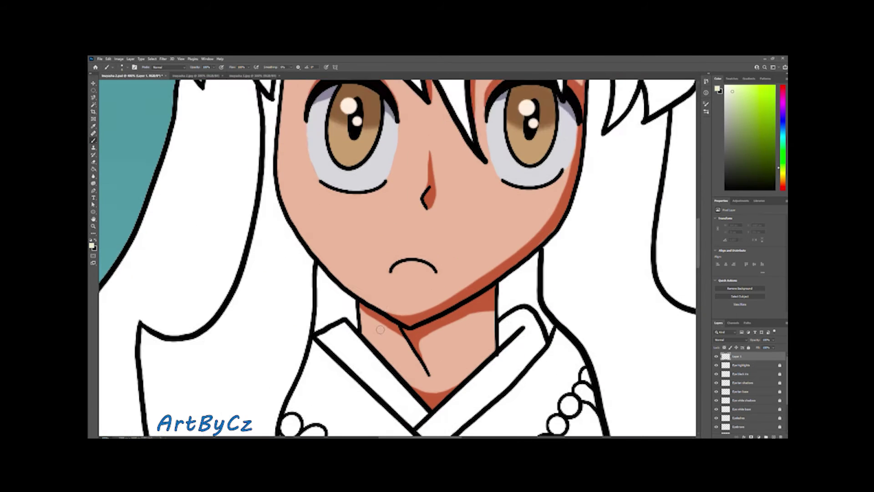
key(ctrl+plus)
key(ctrl+plus)
key(ctrl+plus)
drag(328, 270, 421, 339)
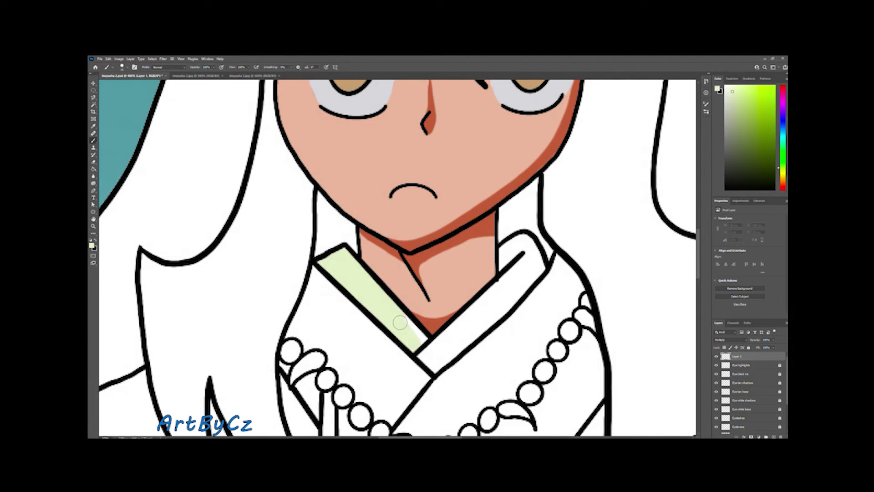
Resample the reference colour and paint the rest of the collar light green
key(ctrl+Tab)
key(i)
click(419, 378)
key(ctrl+Tab)
key(b)
mouse_move(325, 259)
mouse_down()
mouse_move(438, 362)
mouse_move(528, 243)
mouse_up()
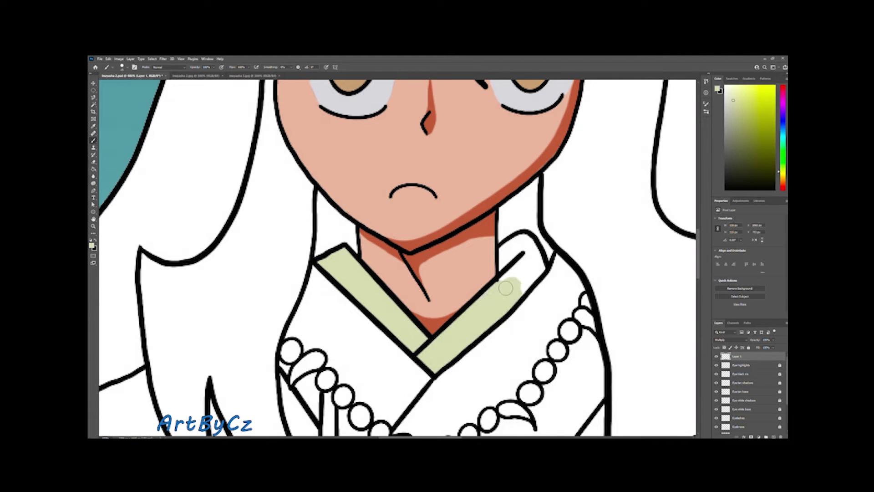
Add a new Multiply layer and paint brown shading over the collar and neck
scroll(737, 413, down, 3)
click(737, 412)
key(e)
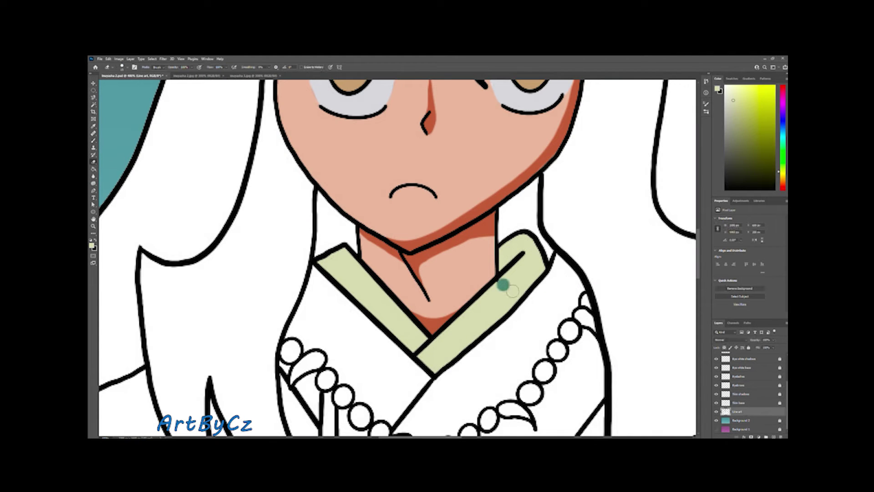
click(758, 436)
key(b)
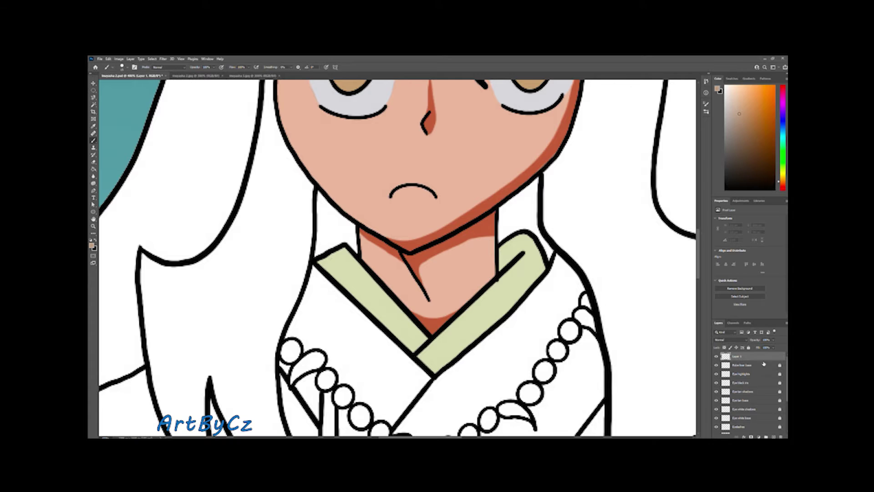
key(shift+alt+m)
drag(370, 302, 328, 269)
Erase brown shading that spilled onto the robe, neck and the collar's lower edge
key(e)
drag(306, 275, 365, 323)
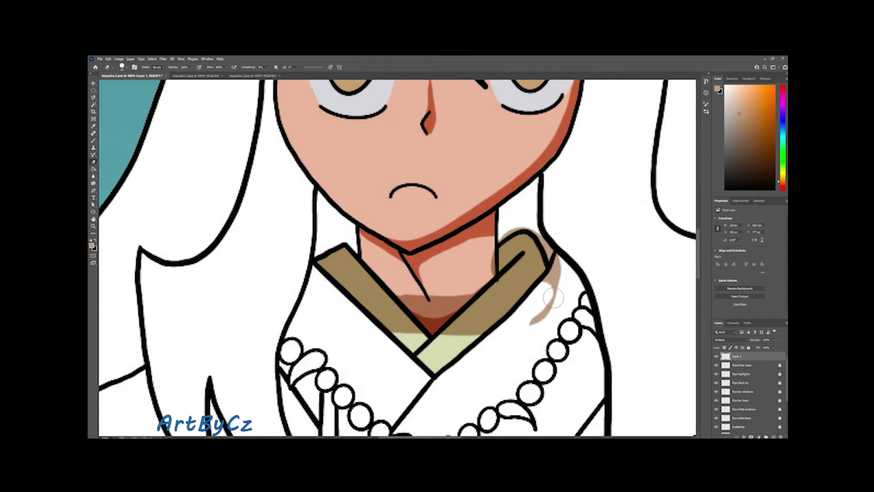
mouse_move(551, 264)
mouse_down()
mouse_move(558, 325)
mouse_move(523, 235)
mouse_up()
drag(496, 264, 435, 318)
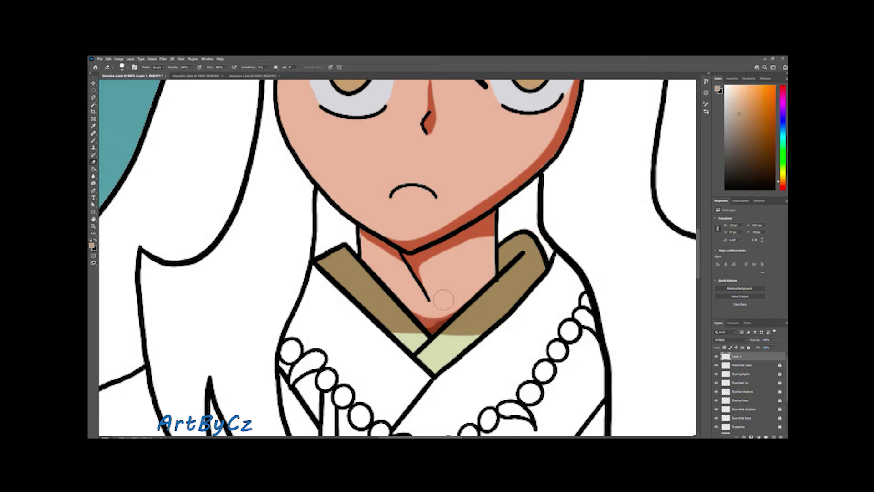
mouse_move(340, 323)
mouse_down()
mouse_move(460, 360)
mouse_move(552, 307)
mouse_move(515, 341)
mouse_up()
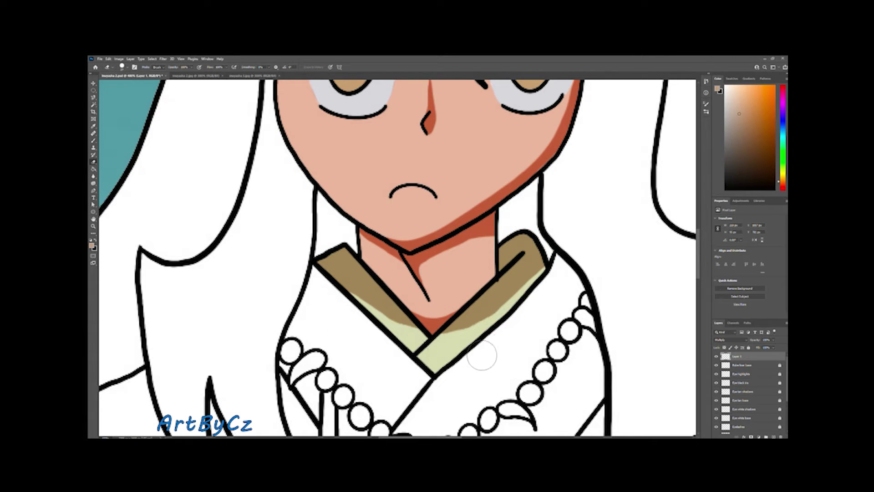
Lighten the lower collar shading, confirm the layer name, and switch to the blue-sky reference
key(ctrl+minus)
key(ctrl+minus)
key(ctrl+minus)
key(ctrl+minus)
key(ctrl+plus)
key(ctrl+plus)
key(ctrl+plus)
mouse_move(370, 361)
mouse_down()
mouse_move(526, 365)
mouse_move(555, 349)
mouse_up()
key(ctrl+minus)
key(ctrl+minus)
key(ctrl+minus)
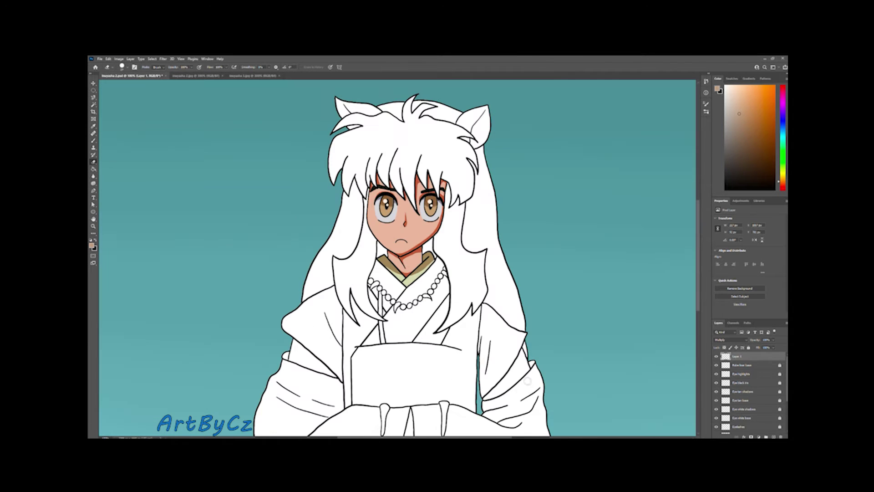
key(Return)
click(252, 76)
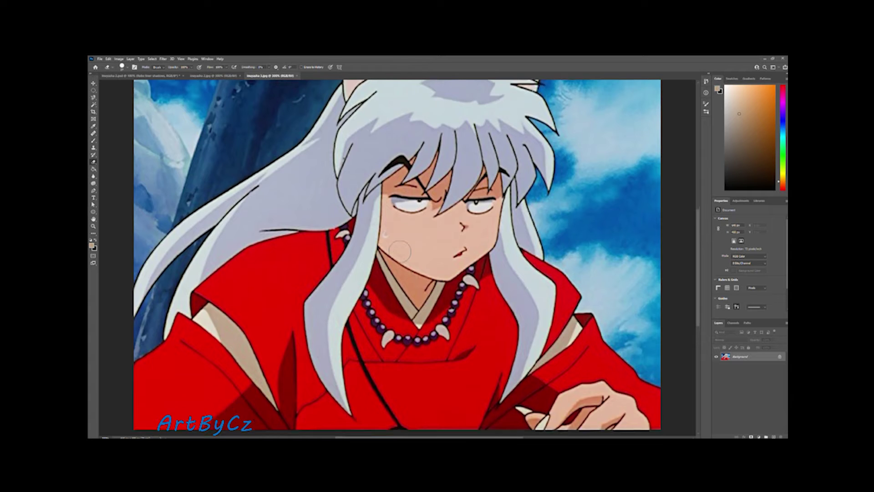
Sample the necklace purple from the reference and paint the left rosary beads
click(93, 126)
click(367, 283)
click(137, 76)
key(b)
key(ctrl+plus)
key(ctrl+plus)
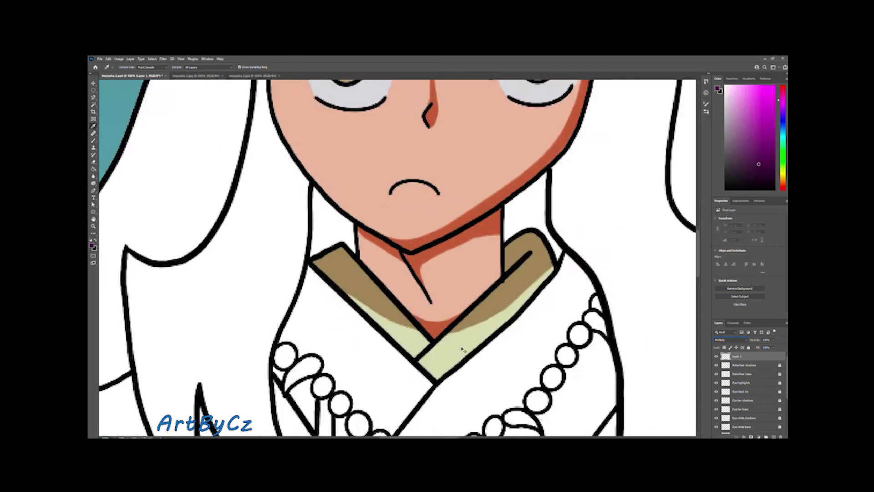
key(ctrl+plus)
scroll(337, 330, down, 2)
drag(261, 277, 269, 286)
drag(306, 313, 375, 384)
Paint the middle and right-side rosary beads dark purple
mouse_move(423, 407)
mouse_down()
mouse_move(458, 404)
mouse_move(488, 389)
mouse_up()
drag(510, 364, 517, 367)
drag(560, 337, 583, 304)
drag(594, 282, 620, 256)
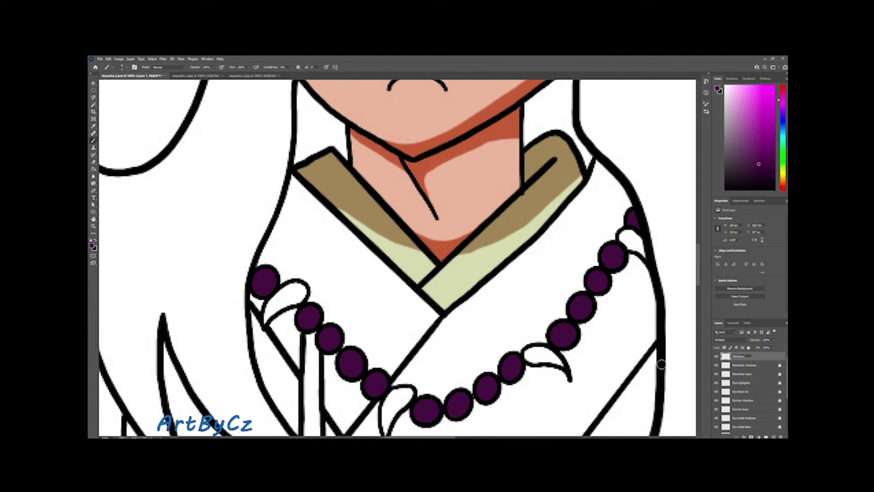
Sample a highlight colour from the reference, then undo the pink bead highlights
key(ctrl+Tab)
key(i)
click(135, 76)
click(93, 141)
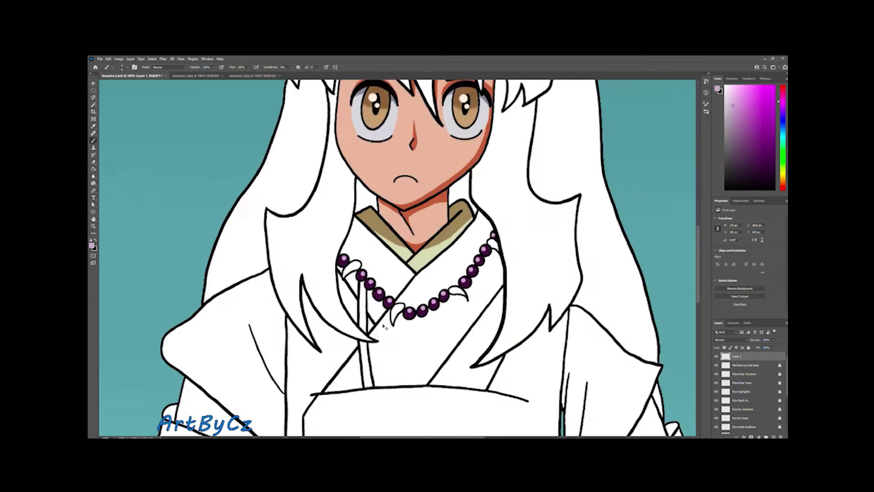
key(ctrl+z)
key(ctrl+z)
key(ctrl+z)
key(ctrl+z)
key(ctrl+z)
key(ctrl+z)
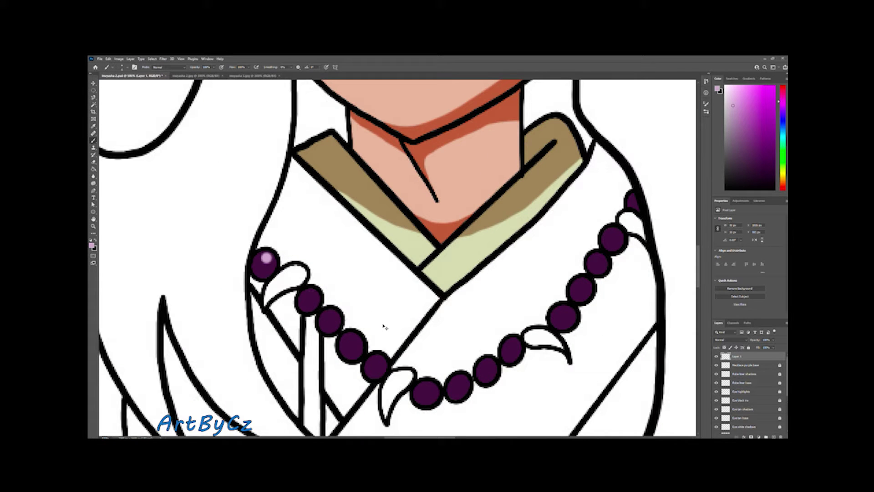
key(ctrl+z)
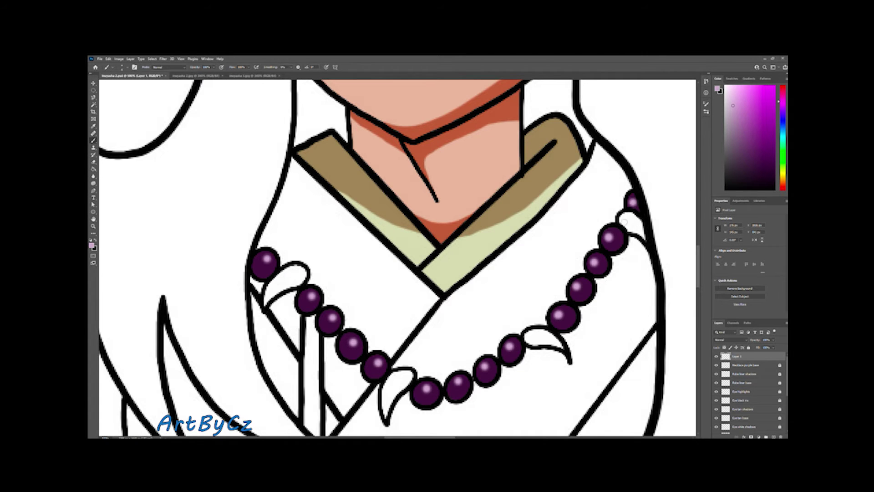
Check the whole character and rename the layer 'Necklace purple highlights'
drag(633, 203, 559, 299)
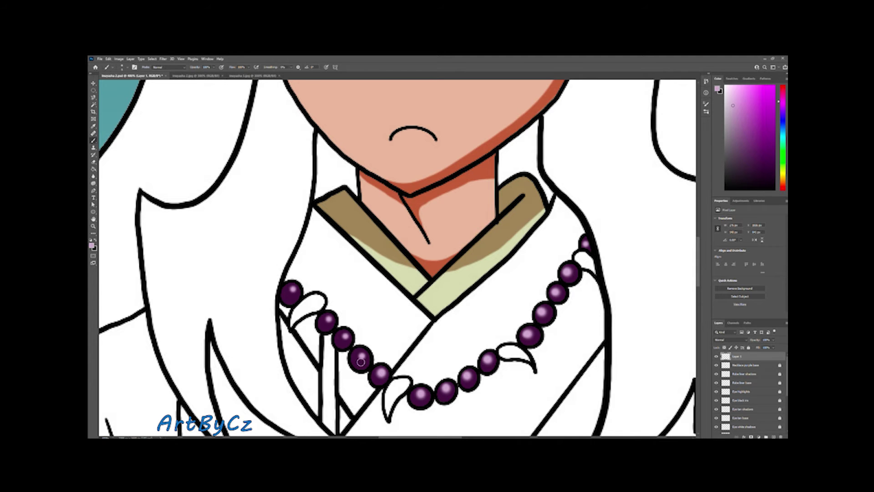
key(ctrl+0)
double_click(737, 356)
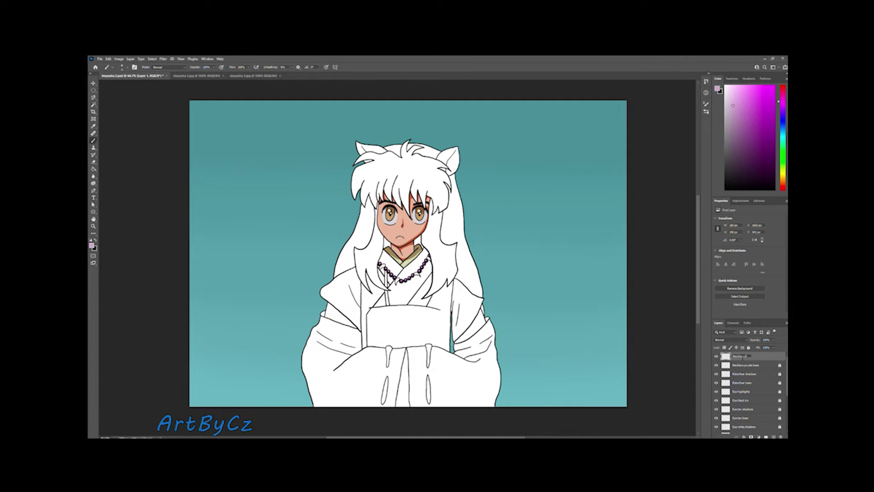
key(Return)
Add a new Multiply layer for grey fang shading, undoing a stray stroke by the bead
click(94, 126)
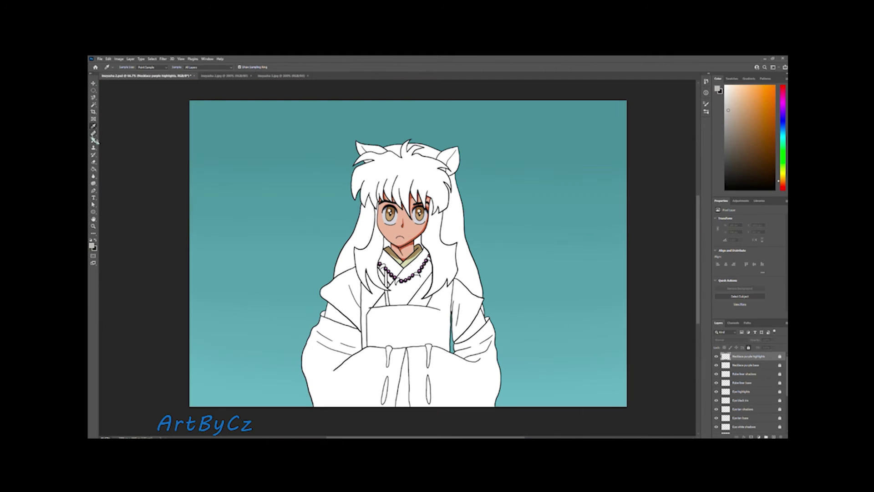
click(93, 140)
key(ctrl+shift+alt+n)
key(shift+alt+m)
key(ctrl+1)
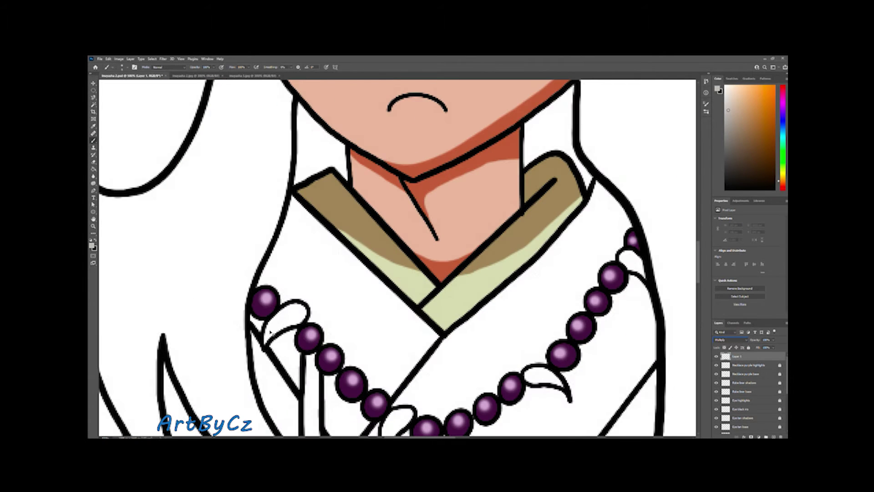
key(ctrl+z)
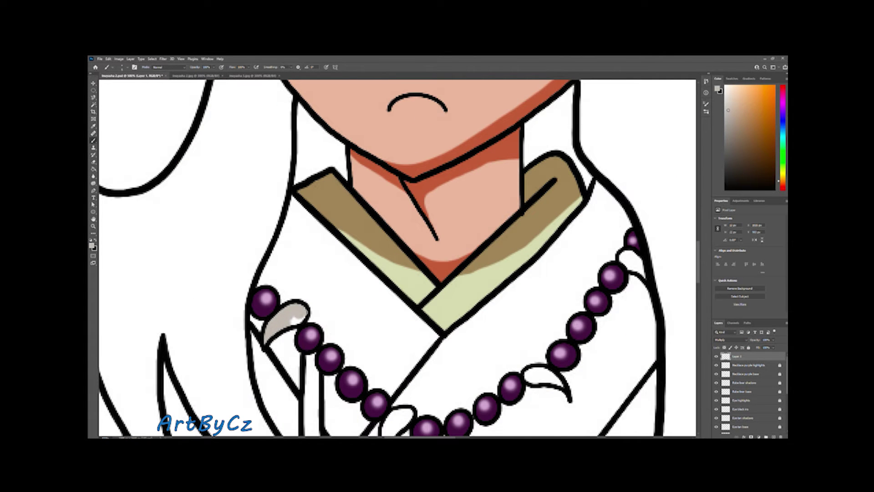
scroll(396, 257, down, 3)
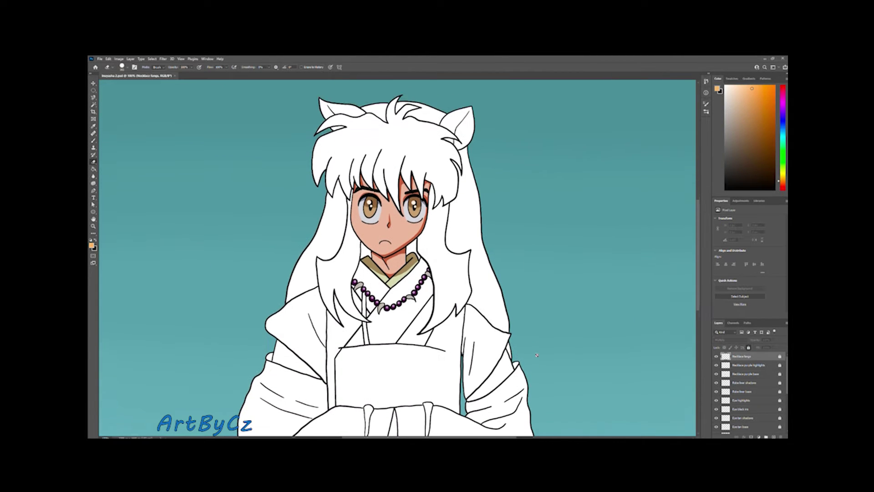
scroll(536, 354, down, 1)
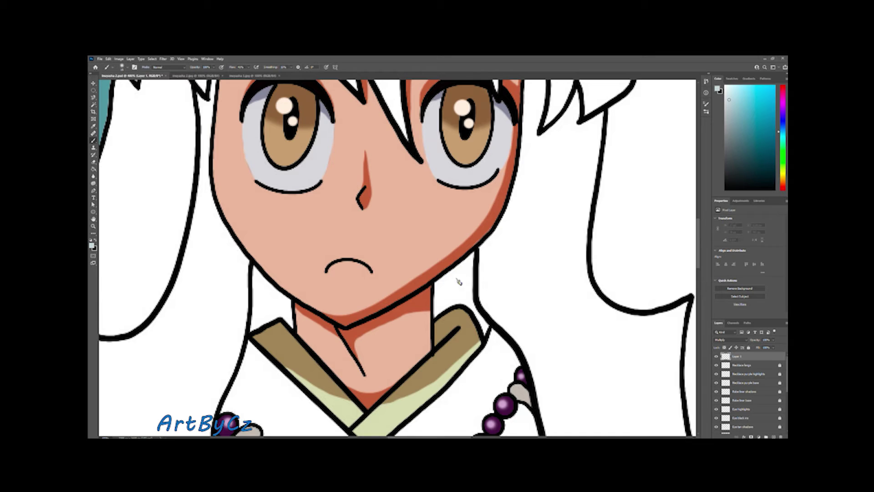
Paint pale blue-grey on the hair beside the neck, between robe and strand, and lower right
mouse_move(439, 296)
mouse_down()
mouse_move(460, 280)
mouse_move(469, 296)
mouse_move(520, 242)
mouse_move(579, 326)
mouse_move(555, 324)
mouse_move(554, 203)
mouse_move(560, 318)
mouse_move(548, 230)
mouse_up()
scroll(554, 325, up, 2)
scroll(547, 229, down, 2)
scroll(548, 230, down, 2)
scroll(548, 230, down, 2)
scroll(335, 410, up, 4)
mouse_move(335, 409)
mouse_down()
mouse_move(419, 319)
mouse_move(394, 318)
mouse_move(417, 337)
mouse_move(455, 323)
mouse_move(402, 283)
mouse_move(464, 294)
mouse_move(542, 350)
mouse_up()
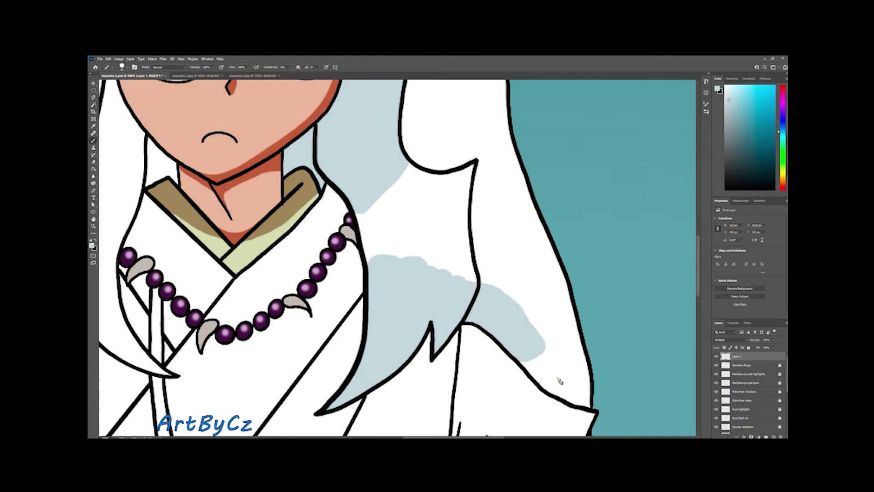
mouse_move(568, 396)
mouse_down()
mouse_move(583, 387)
mouse_move(580, 360)
mouse_move(553, 289)
mouse_move(528, 319)
mouse_up()
Fill the hair behind the head with pale blue-grey
scroll(455, 319, up, 2)
scroll(409, 327, up, 1)
mouse_move(387, 319)
mouse_down()
mouse_move(433, 355)
mouse_move(542, 319)
mouse_up()
scroll(542, 319, up, 1)
mouse_move(400, 228)
mouse_down()
mouse_move(512, 287)
mouse_move(503, 222)
mouse_up()
scroll(455, 255, up, 4)
mouse_move(364, 214)
mouse_down()
mouse_move(449, 273)
mouse_move(455, 365)
mouse_move(496, 255)
mouse_move(437, 236)
mouse_up()
scroll(391, 298, up, 2)
mouse_move(458, 205)
mouse_down()
mouse_move(455, 234)
mouse_move(478, 287)
mouse_move(459, 301)
mouse_move(370, 295)
mouse_move(410, 260)
mouse_move(423, 192)
mouse_move(382, 178)
mouse_move(369, 249)
mouse_move(328, 241)
mouse_up()
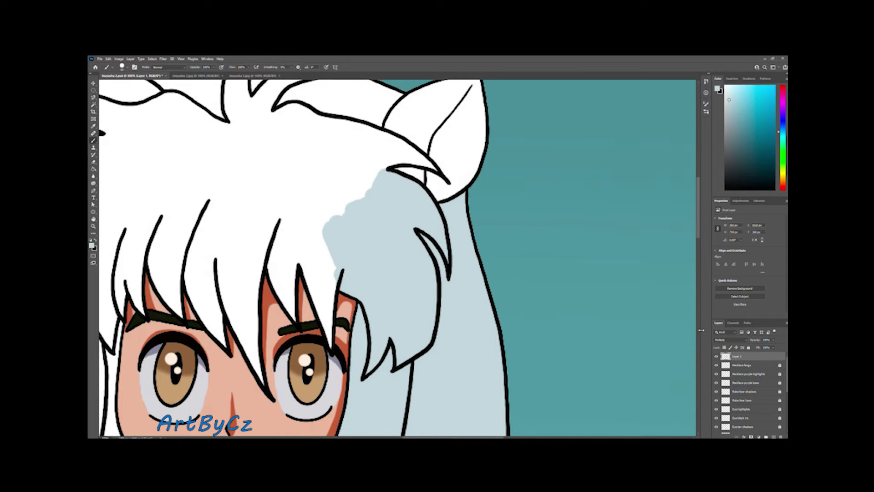
Colour the gap below the ear and the white bangs, including the left bangs
scroll(337, 242, up, 2)
drag(396, 169, 376, 206)
drag(423, 237, 386, 230)
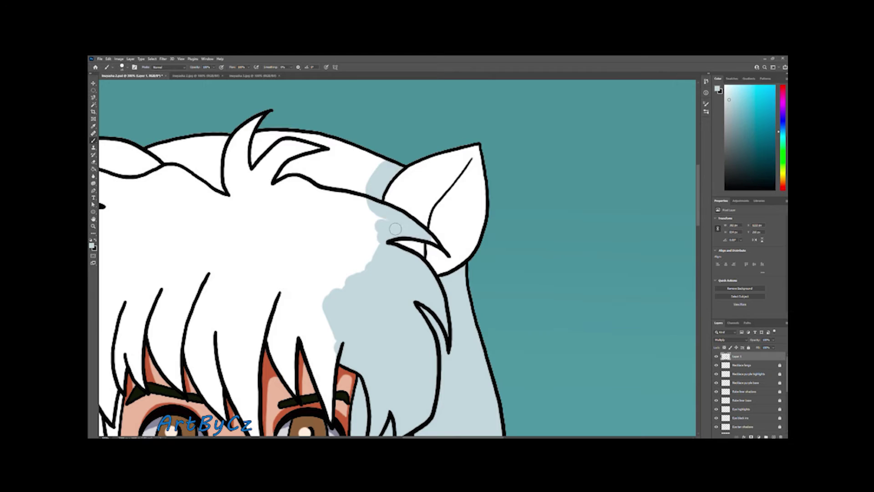
scroll(409, 235, down, 3)
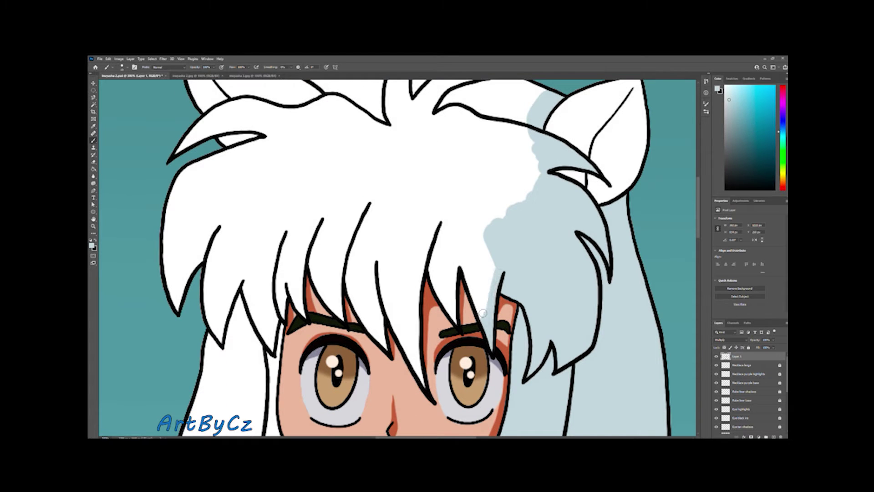
drag(503, 274, 456, 276)
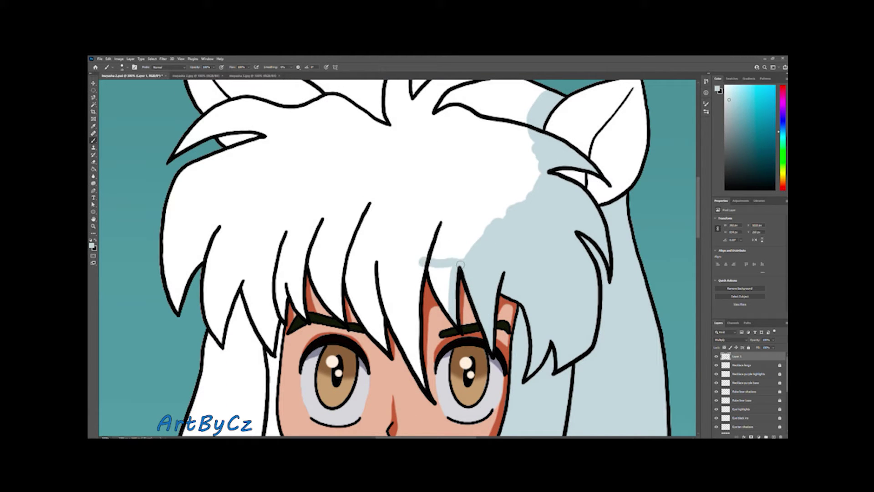
mouse_move(403, 336)
mouse_down()
mouse_move(417, 314)
mouse_move(402, 266)
mouse_move(401, 277)
mouse_move(374, 287)
mouse_move(336, 281)
mouse_up()
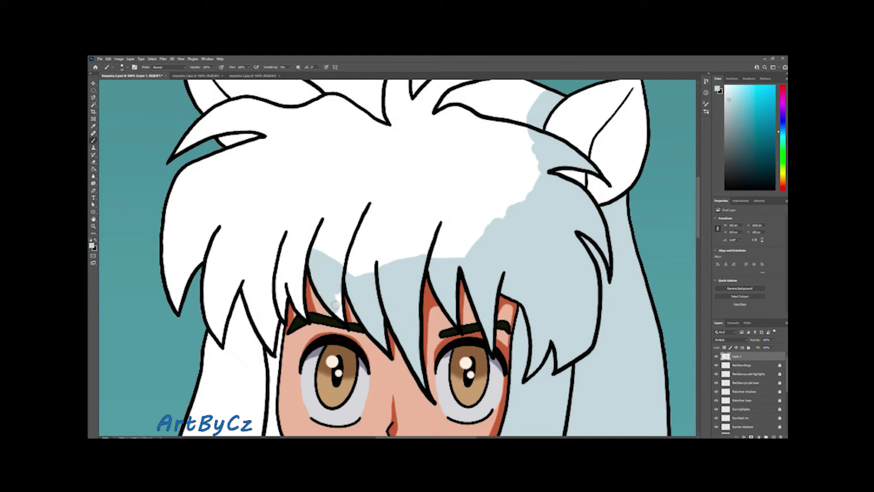
drag(286, 292, 439, 292)
drag(458, 255, 439, 292)
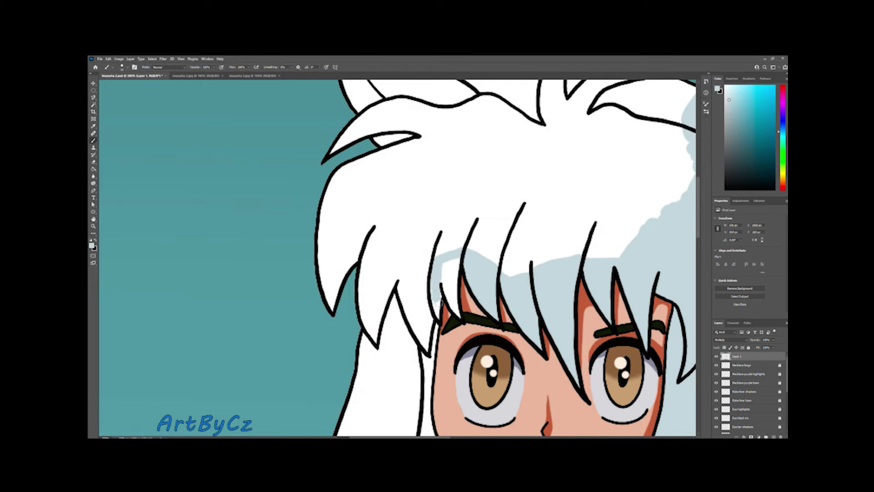
Colour the long hair strand and the hair left of the face pale blue-grey
scroll(454, 305, down, 1)
scroll(465, 295, down, 5)
scroll(483, 287, down, 5)
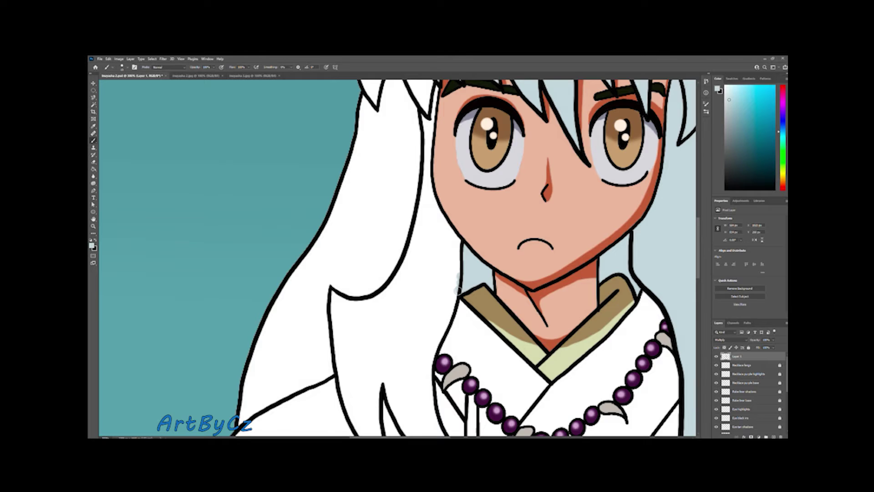
scroll(463, 290, down, 3)
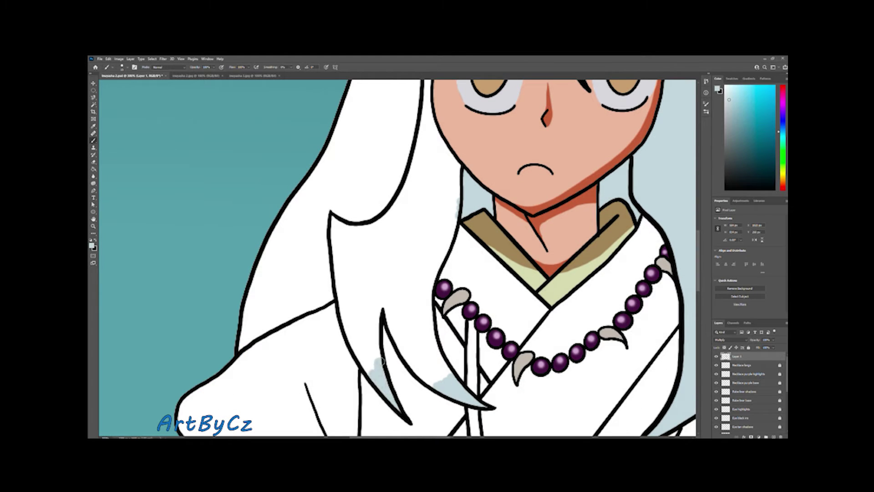
mouse_move(363, 356)
mouse_down()
mouse_move(374, 301)
mouse_move(394, 309)
mouse_move(428, 364)
mouse_move(434, 346)
mouse_move(408, 341)
mouse_move(384, 273)
mouse_move(430, 274)
mouse_up()
mouse_move(248, 340)
mouse_down()
mouse_move(264, 306)
mouse_move(388, 280)
mouse_move(259, 291)
mouse_move(273, 223)
mouse_move(384, 240)
mouse_move(433, 272)
mouse_move(455, 164)
mouse_move(390, 230)
mouse_move(301, 240)
mouse_up()
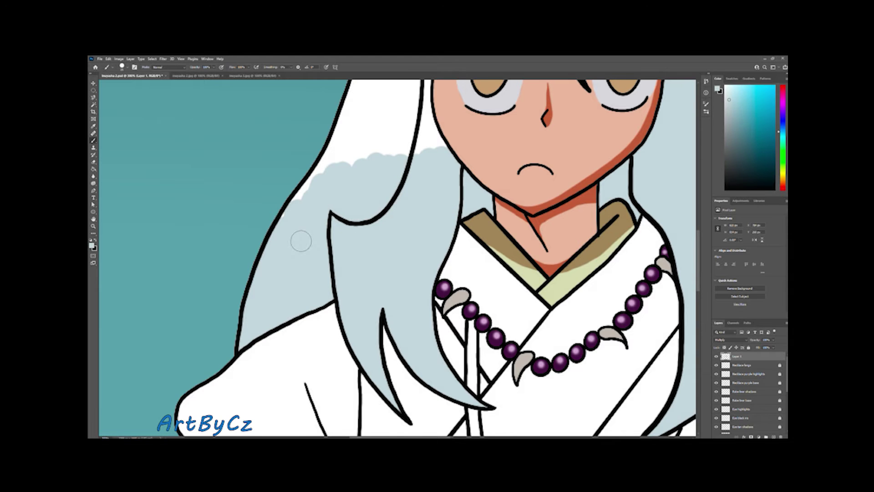
scroll(400, 207, up, 3)
scroll(402, 207, up, 3)
mouse_move(432, 296)
mouse_down()
mouse_move(416, 241)
mouse_move(428, 150)
mouse_up()
scroll(356, 356, up, 2)
mouse_move(356, 356)
mouse_down()
mouse_move(401, 214)
mouse_move(364, 364)
mouse_up()
Colour the left bangs, the tuft above them, and the top of the hair
scroll(390, 318, up, 2)
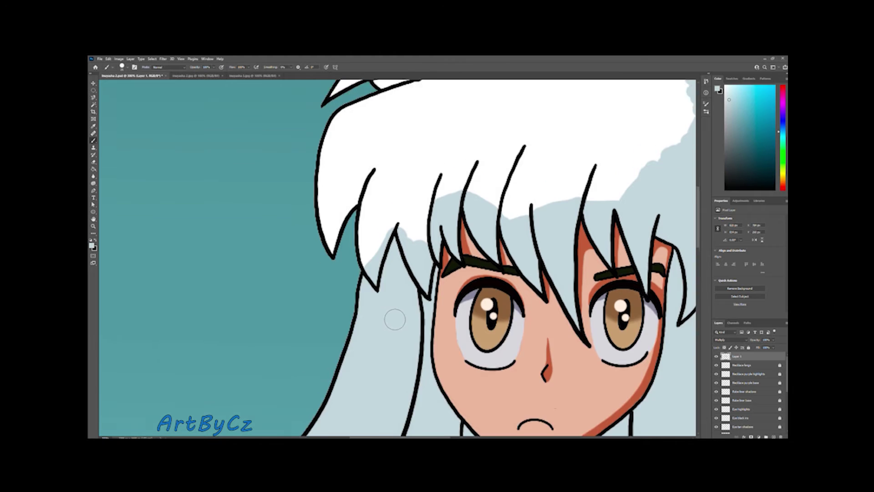
scroll(334, 296, up, 3)
mouse_move(332, 304)
mouse_down()
mouse_move(339, 264)
mouse_move(371, 255)
mouse_move(410, 260)
mouse_move(340, 267)
mouse_move(360, 182)
mouse_move(413, 191)
mouse_move(447, 255)
mouse_up()
scroll(447, 255, up, 2)
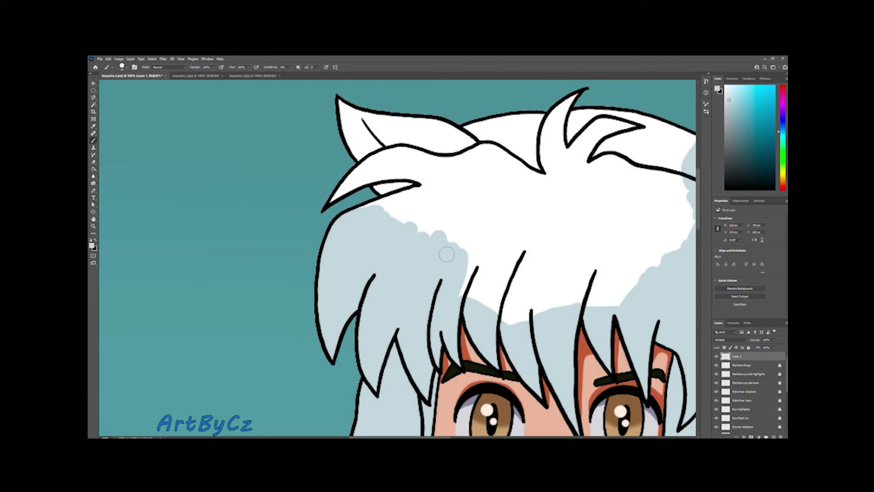
mouse_move(335, 199)
mouse_down()
mouse_move(423, 159)
mouse_move(444, 180)
mouse_up()
mouse_move(360, 220)
mouse_down()
mouse_move(482, 157)
mouse_move(548, 180)
mouse_move(497, 252)
mouse_move(552, 279)
mouse_move(638, 249)
mouse_move(660, 214)
mouse_up()
scroll(558, 357, up, 1)
mouse_move(514, 168)
mouse_down()
mouse_move(648, 217)
mouse_move(492, 217)
mouse_up()
Cover the white band atop the hair, fit the image, and start renaming the layer
key(e)
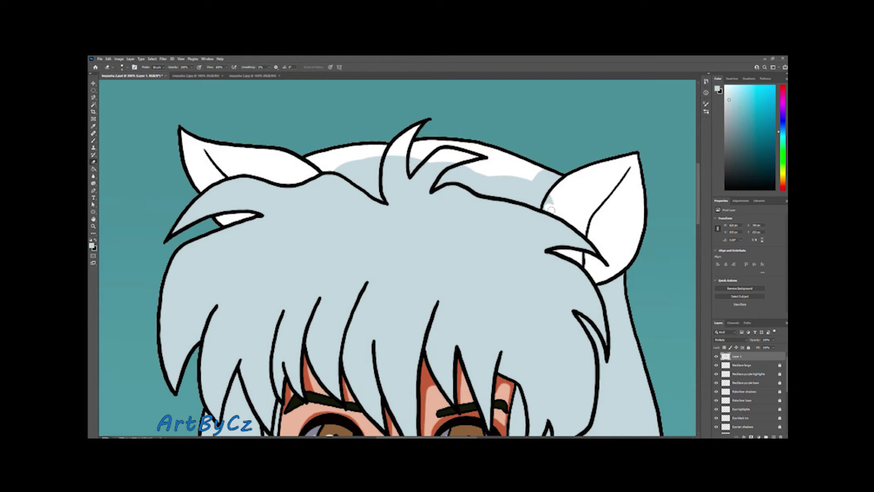
key(b)
mouse_move(338, 160)
mouse_down()
mouse_move(474, 154)
mouse_move(515, 174)
mouse_up()
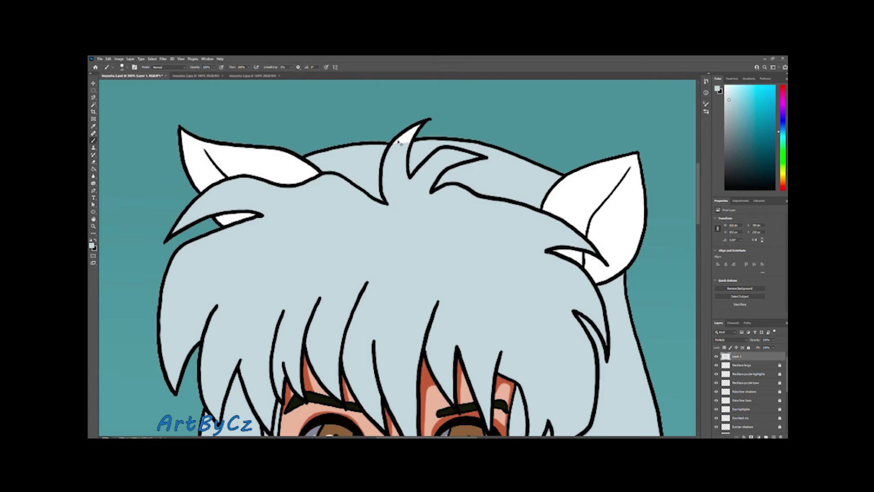
key(ctrl+0)
double_click(738, 355)
Confirm the Hair base layer, then paint, trim and nudge a darker shadow blob on the hair top
click(748, 348)
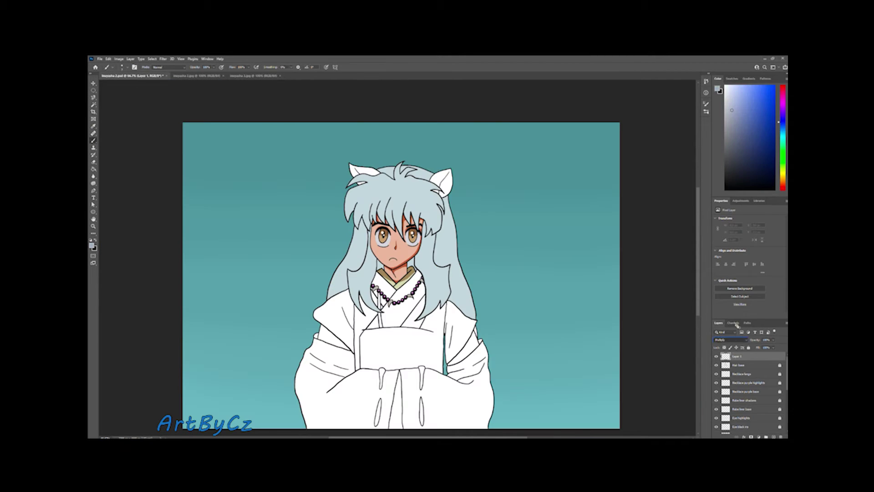
scroll(400, 266, up, 5)
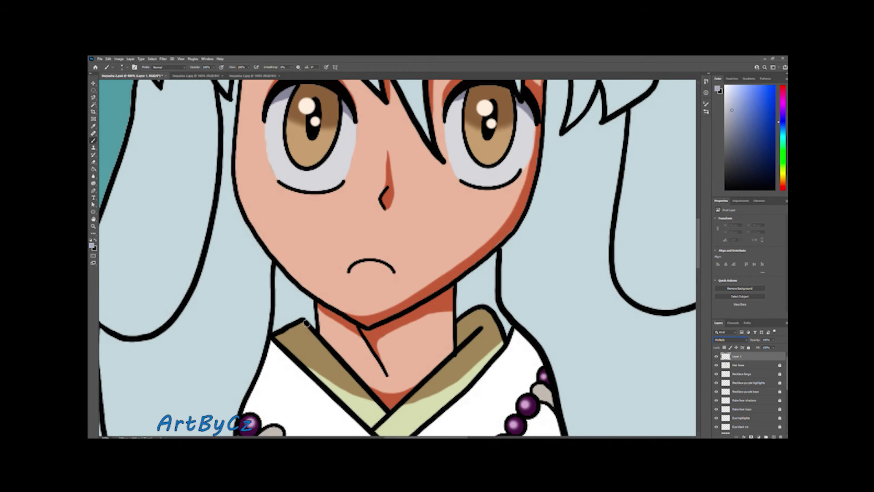
drag(390, 228, 410, 273)
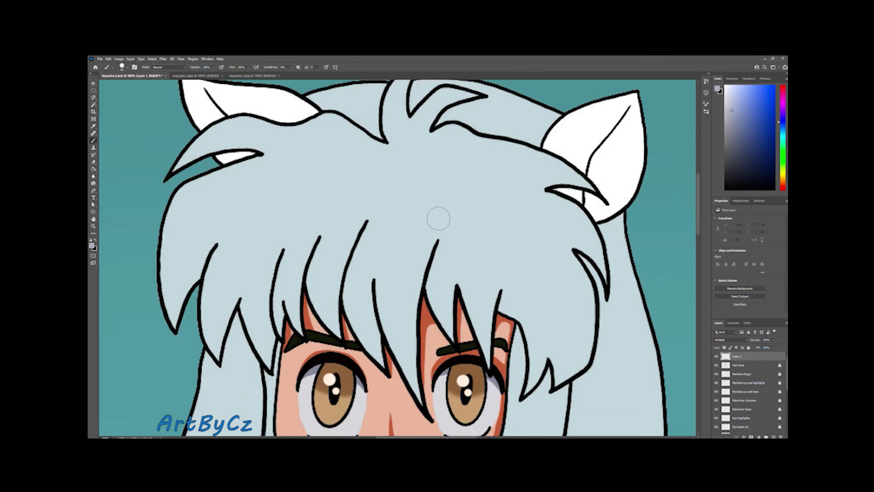
scroll(401, 227, up, 1)
mouse_move(355, 191)
mouse_down()
mouse_move(483, 187)
mouse_move(396, 173)
mouse_up()
key(e)
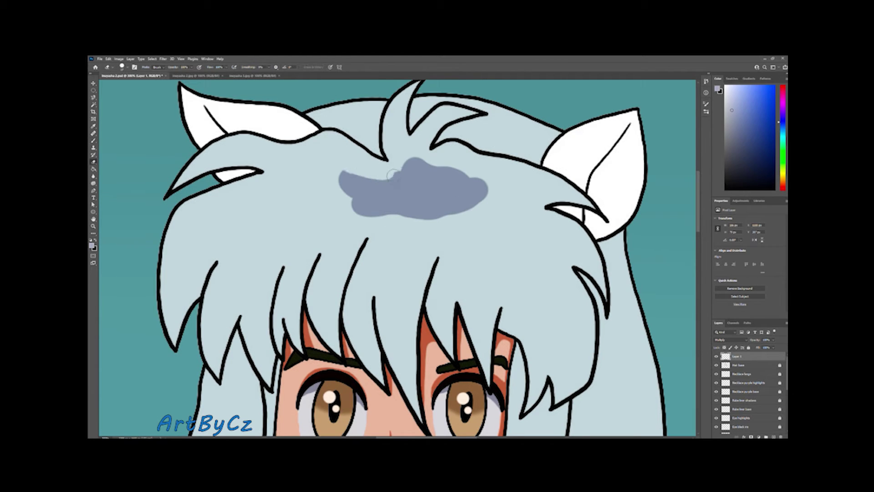
drag(353, 204, 496, 196)
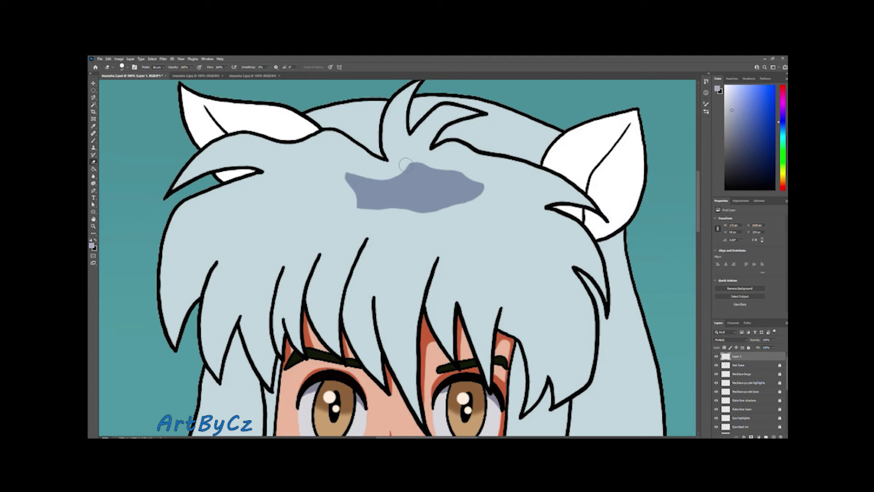
key(v)
drag(399, 193, 390, 193)
key(b)
Paint a grey-blue shadow band around the blob and trim its inner edges
drag(226, 209, 527, 169)
mouse_move(246, 200)
mouse_down()
mouse_move(302, 154)
mouse_move(298, 193)
mouse_up()
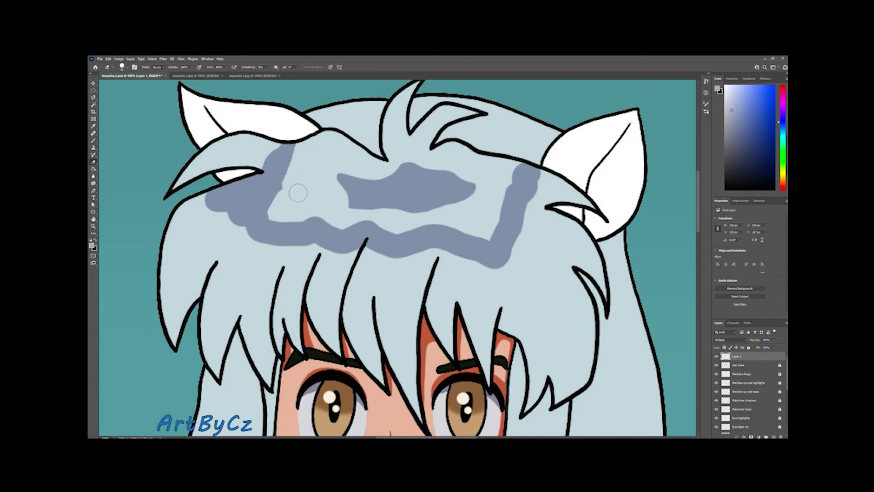
mouse_move(364, 223)
mouse_down()
mouse_move(491, 228)
mouse_move(526, 181)
mouse_up()
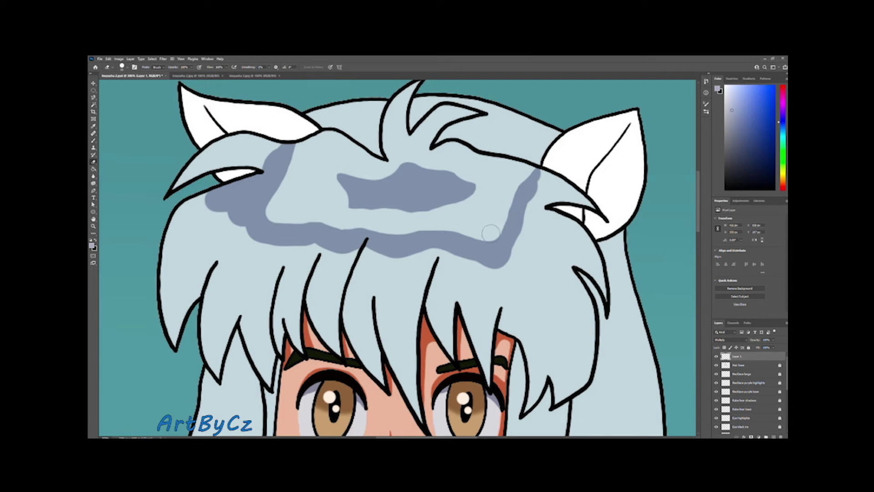
drag(283, 216, 299, 170)
key(b)
mouse_move(179, 184)
mouse_down()
mouse_move(275, 247)
mouse_move(360, 223)
mouse_up()
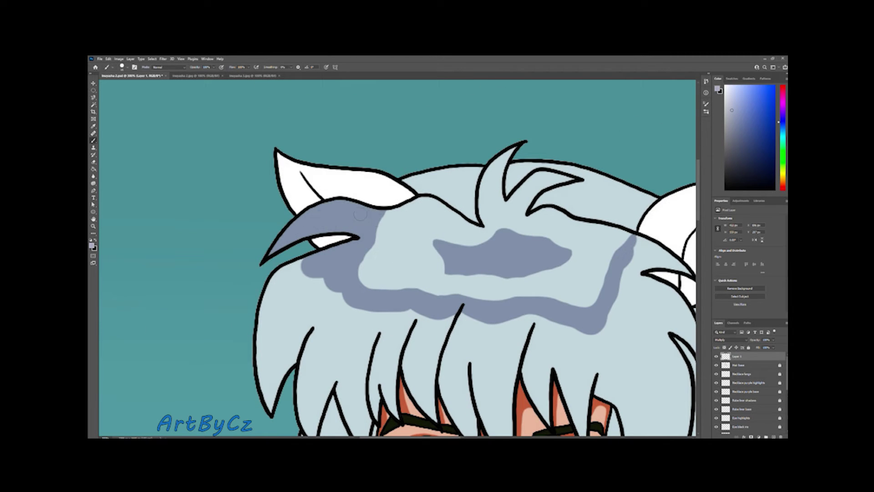
Shade the left and centre fringe strands grey-blue, filling the light notch in the centre
scroll(359, 223, down, 1)
scroll(319, 273, down, 1)
mouse_move(267, 359)
mouse_down()
mouse_move(268, 332)
mouse_move(282, 319)
mouse_move(273, 321)
mouse_move(282, 227)
mouse_move(319, 282)
mouse_move(401, 309)
mouse_move(491, 301)
mouse_up()
scroll(339, 339, down, 1)
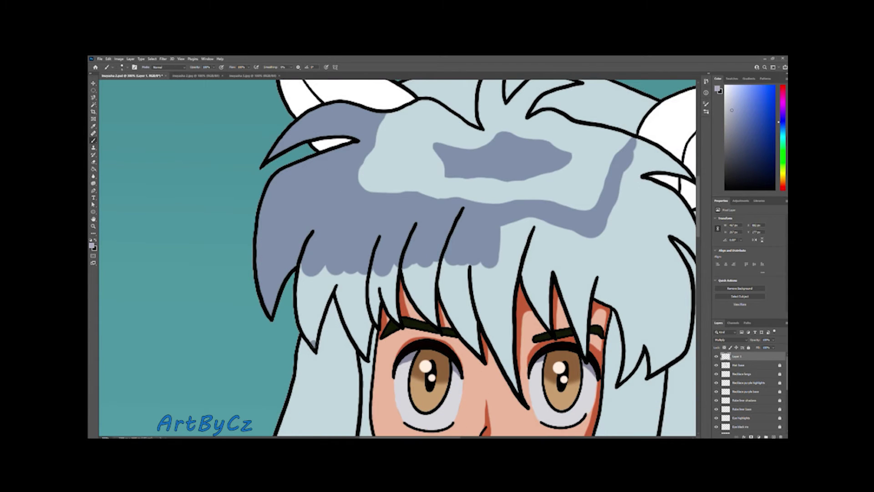
drag(306, 283, 332, 272)
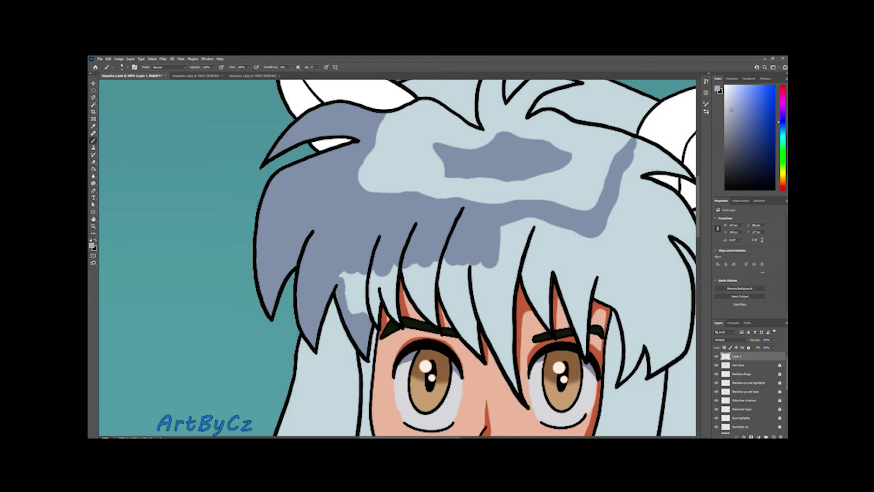
drag(354, 297, 380, 287)
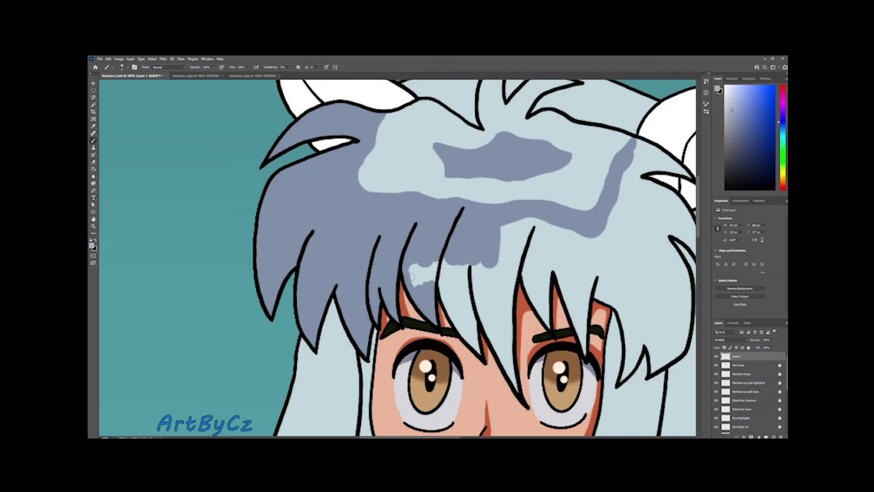
mouse_move(460, 303)
mouse_down()
mouse_move(503, 255)
mouse_move(548, 237)
mouse_up()
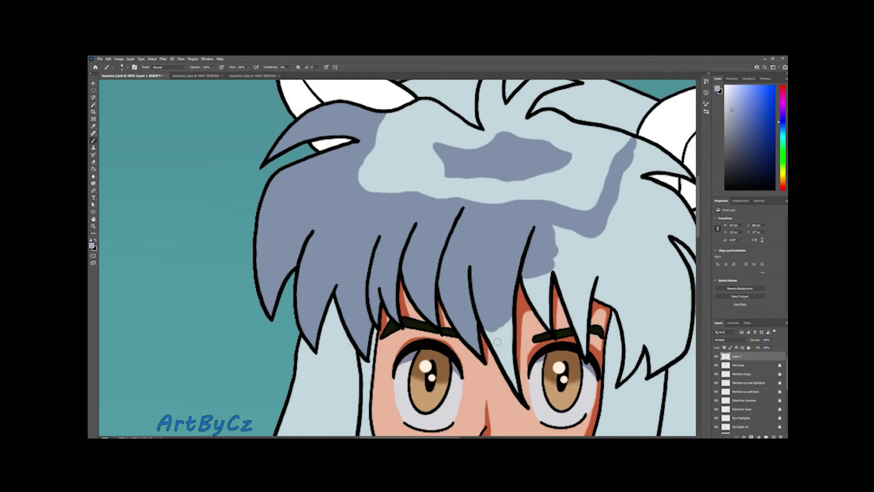
drag(512, 375, 487, 333)
Shade the right fringe and lower bangs, then erase shadow along the light hair patch edge
scroll(344, 306, right, 5)
drag(329, 279, 345, 306)
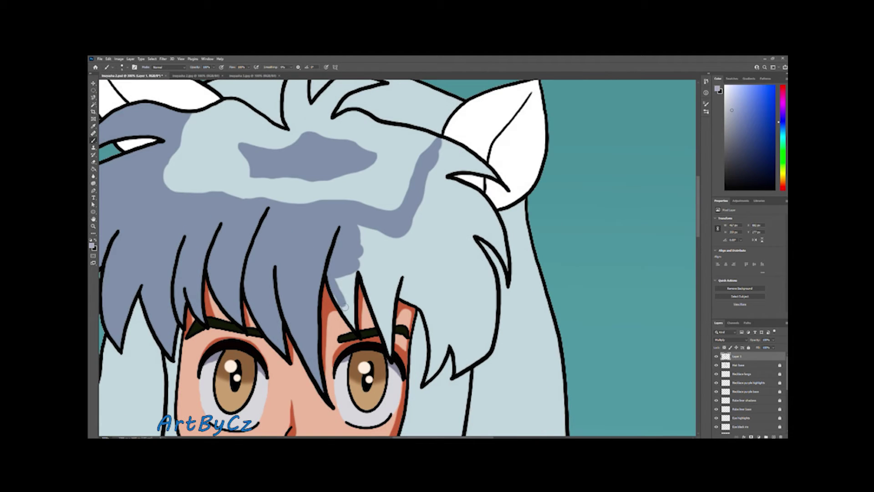
mouse_move(357, 263)
mouse_down()
mouse_move(479, 286)
mouse_move(490, 334)
mouse_move(428, 303)
mouse_up()
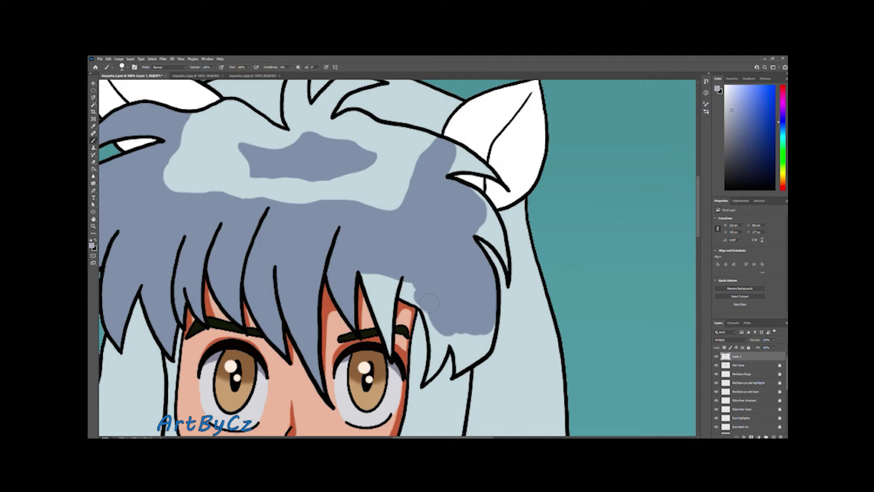
mouse_move(446, 339)
mouse_down()
mouse_move(376, 280)
mouse_move(401, 316)
mouse_up()
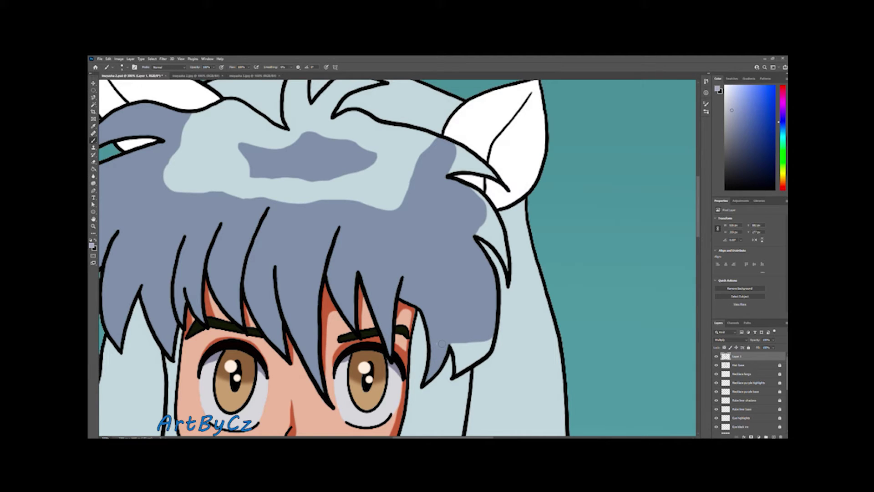
drag(459, 346, 485, 359)
scroll(496, 296, up, 2)
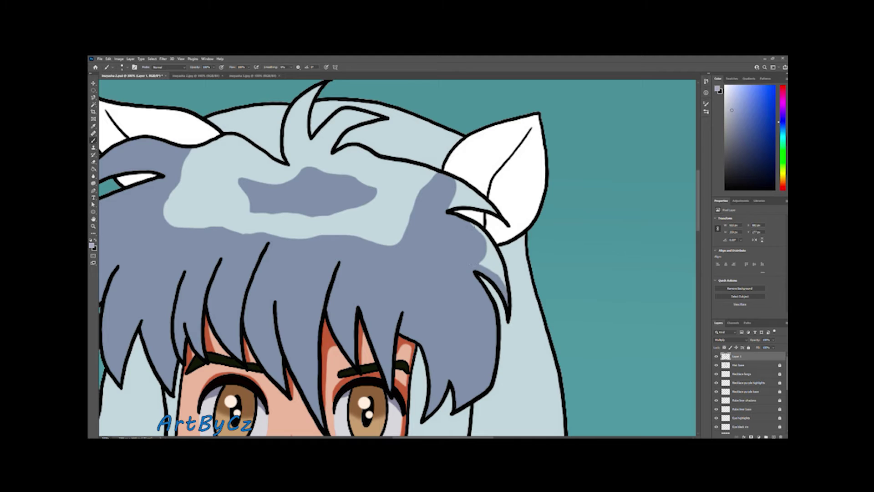
drag(482, 267, 491, 255)
scroll(485, 264, up, 2)
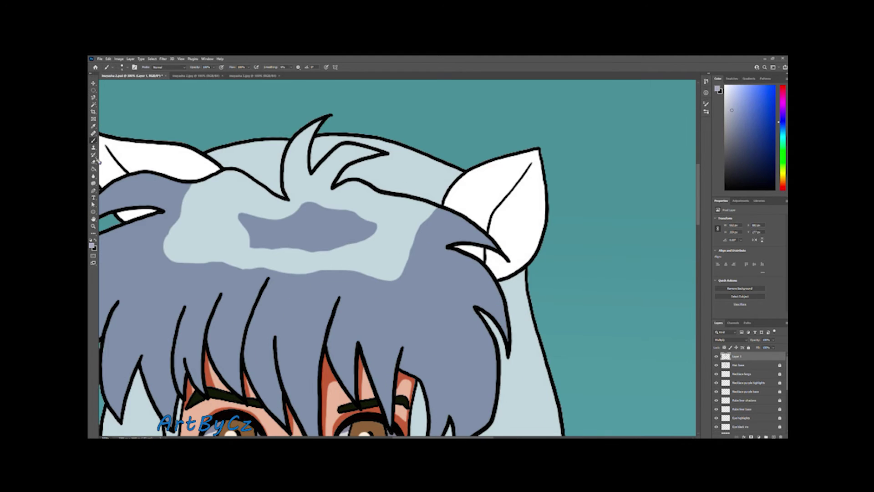
key(e)
mouse_move(180, 259)
mouse_down()
mouse_move(285, 273)
mouse_move(439, 226)
mouse_up()
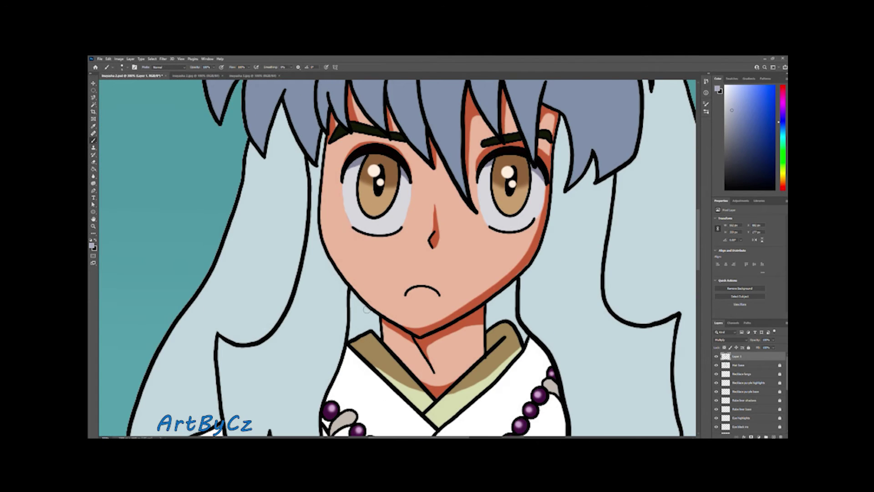
Compare with the reference, then shade the left long hair strand blue-grey down to its tip
click(255, 75)
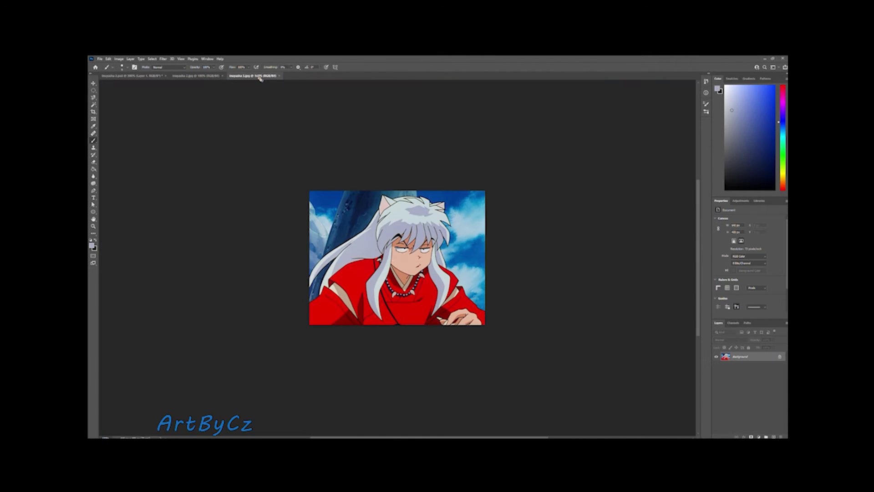
click(137, 75)
key(ctrl+minus)
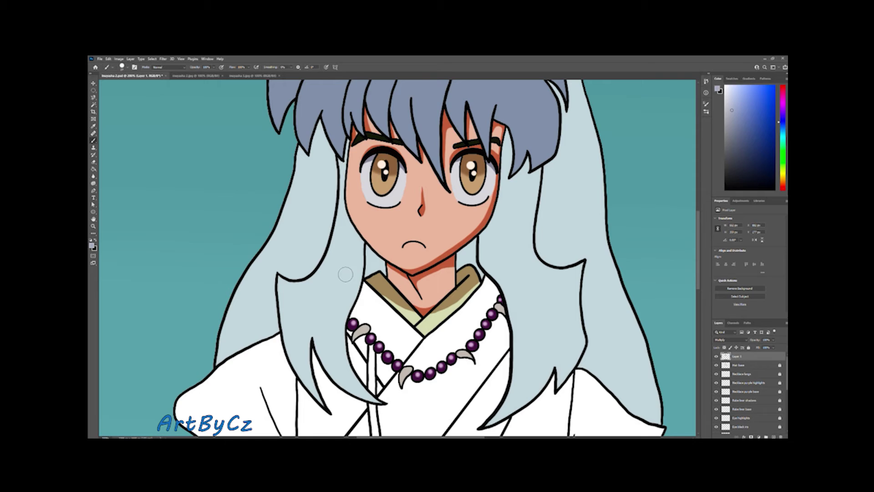
mouse_move(342, 146)
mouse_down()
mouse_move(341, 198)
mouse_move(292, 327)
mouse_move(330, 411)
mouse_up()
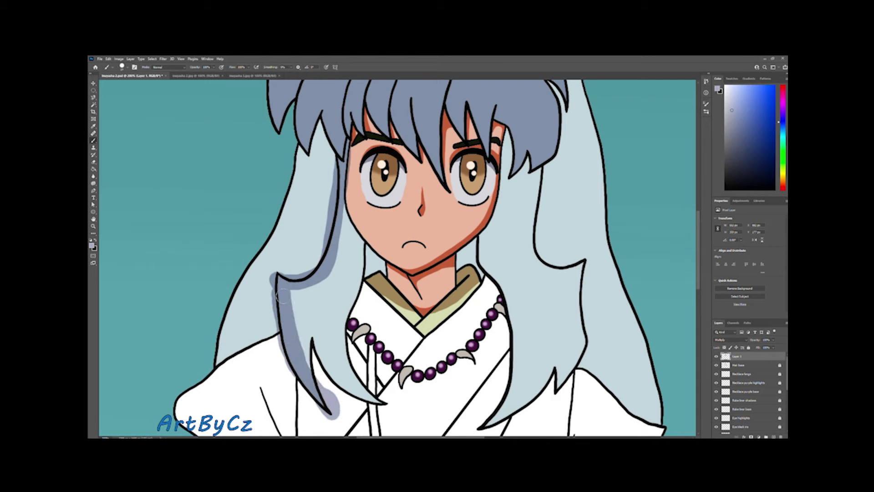
drag(273, 287, 292, 373)
drag(352, 205, 318, 318)
mouse_move(295, 286)
mouse_down()
mouse_move(337, 318)
mouse_move(325, 357)
mouse_move(342, 396)
mouse_up()
Erase stray shading along the left strand's edges and around its tip
key(e)
drag(351, 248, 367, 327)
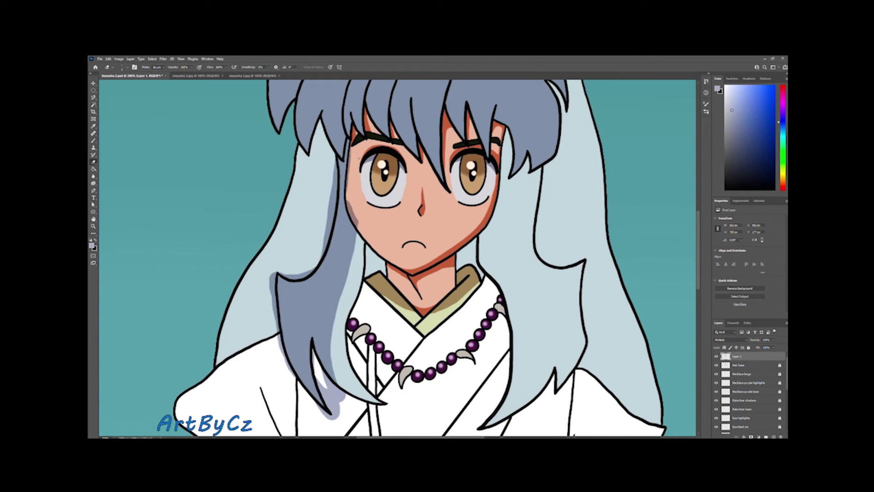
scroll(404, 248, down, 3)
scroll(301, 323, up, 3)
mouse_move(326, 205)
mouse_down()
mouse_move(367, 350)
mouse_move(345, 255)
mouse_up()
drag(400, 319, 360, 378)
drag(258, 239, 340, 310)
scroll(340, 309, up, 1)
mouse_move(298, 116)
mouse_down()
mouse_move(360, 396)
mouse_move(411, 349)
mouse_move(464, 150)
mouse_up()
scroll(355, 318, up, 5)
scroll(455, 205, up, 3)
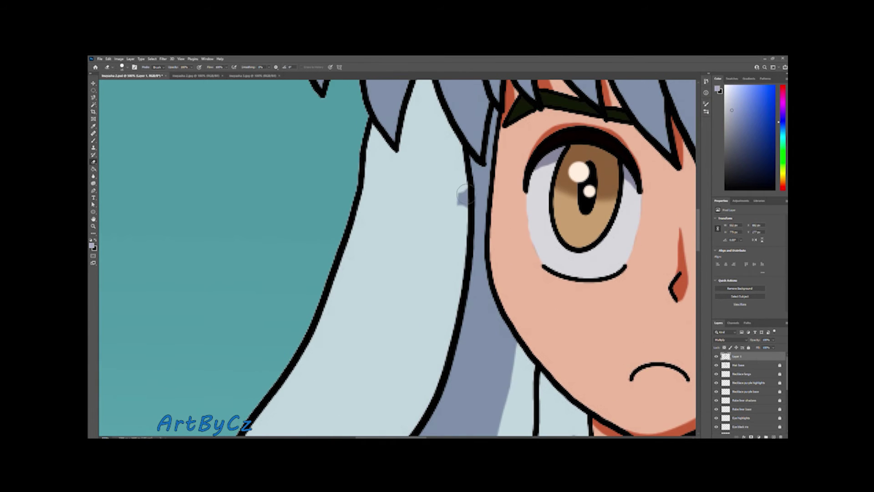
scroll(446, 319, down, 5)
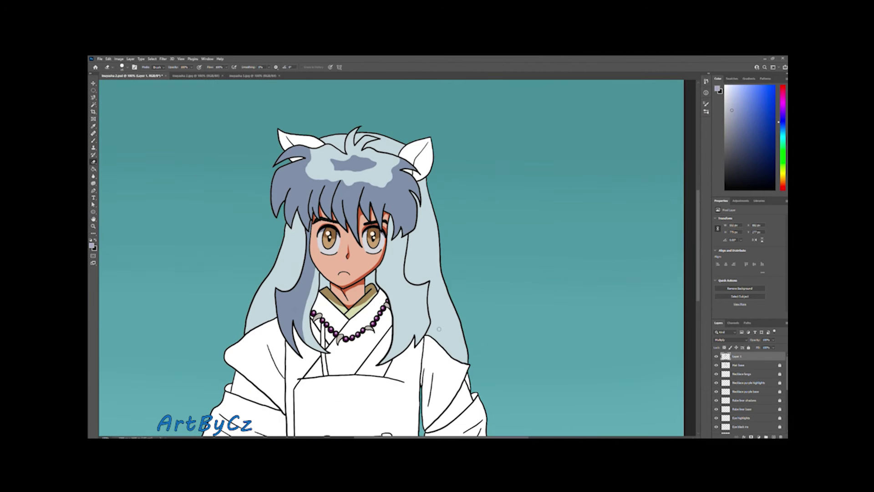
Paint blue-grey shading down the right side of the hair and remove a stray dark stroke
key(b)
mouse_move(399, 216)
mouse_down()
mouse_move(437, 296)
mouse_move(377, 364)
mouse_up()
key(e)
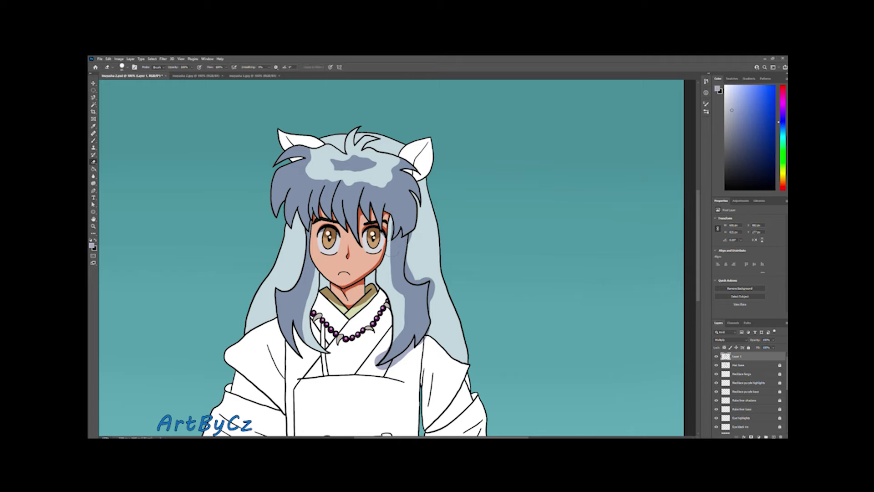
scroll(392, 260, up, 4)
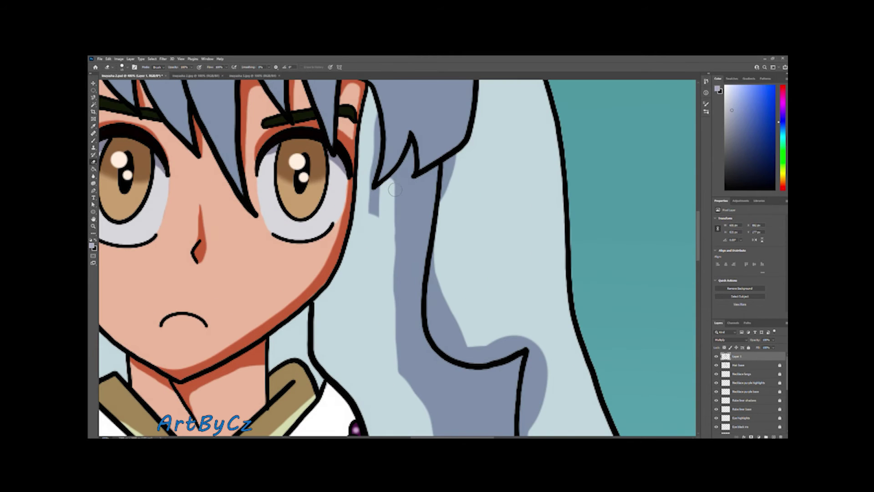
drag(378, 191, 380, 218)
scroll(382, 205, down, 1)
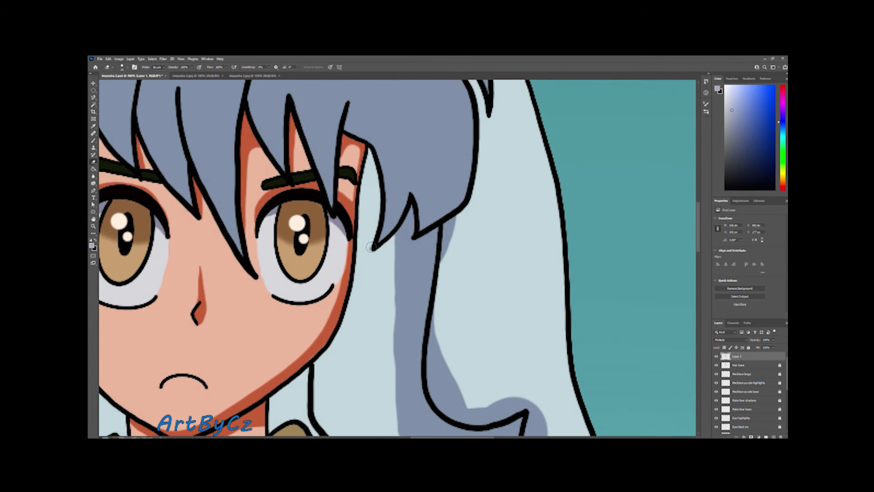
scroll(387, 227, down, 3)
scroll(396, 355, up, 2)
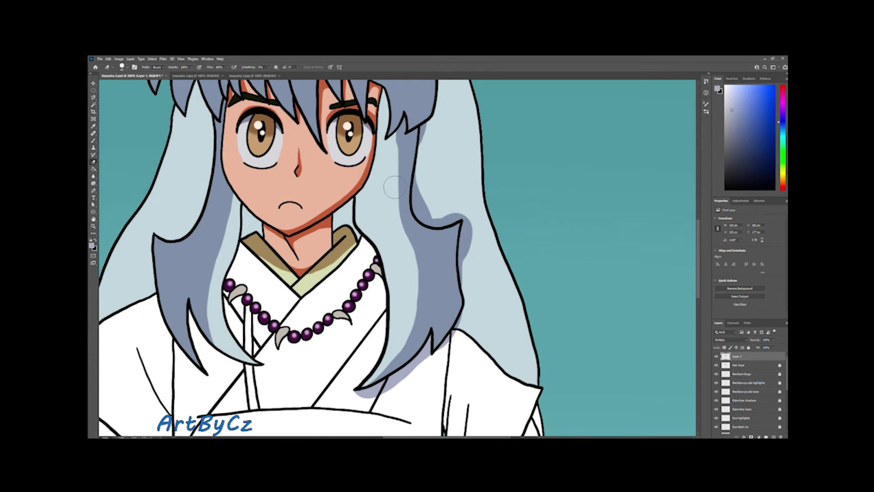
scroll(387, 199, down, 1)
scroll(391, 182, up, 3)
Trim the right strand's shadow and the shadow strip along the hair's lower edge
key(b)
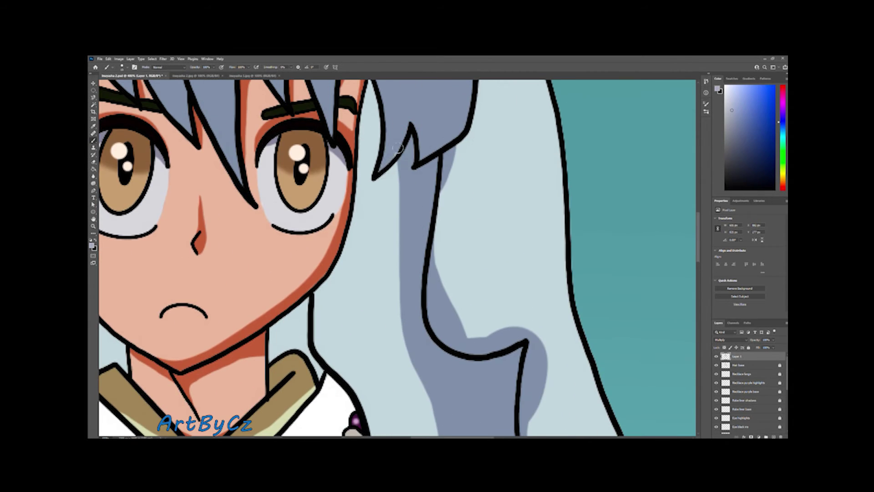
key(e)
mouse_move(458, 165)
mouse_down()
mouse_move(446, 328)
mouse_move(537, 336)
mouse_up()
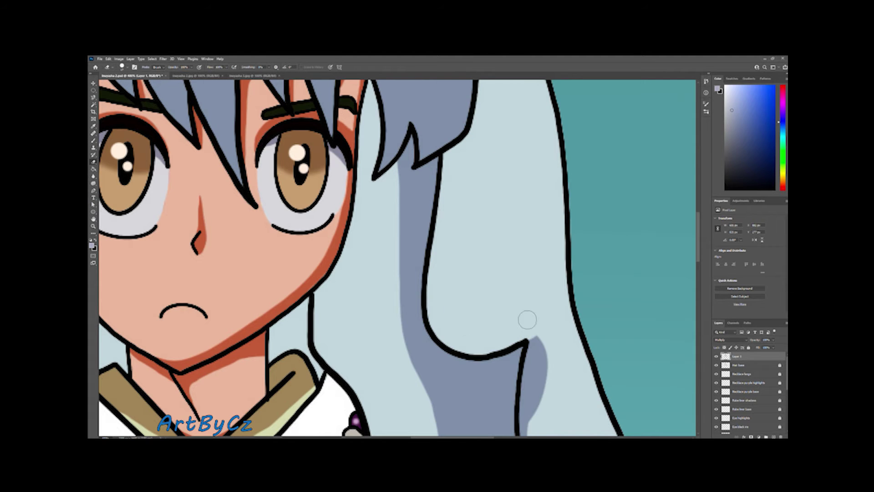
scroll(451, 293, down, 2)
drag(542, 296, 537, 345)
scroll(537, 344, down, 1)
scroll(533, 366, down, 4)
scroll(532, 367, down, 3)
scroll(539, 346, down, 2)
drag(366, 382, 456, 316)
key(b)
key(ctrl+1)
Check the references, then shade the right hair strand blue-grey, keeping its light part
click(256, 76)
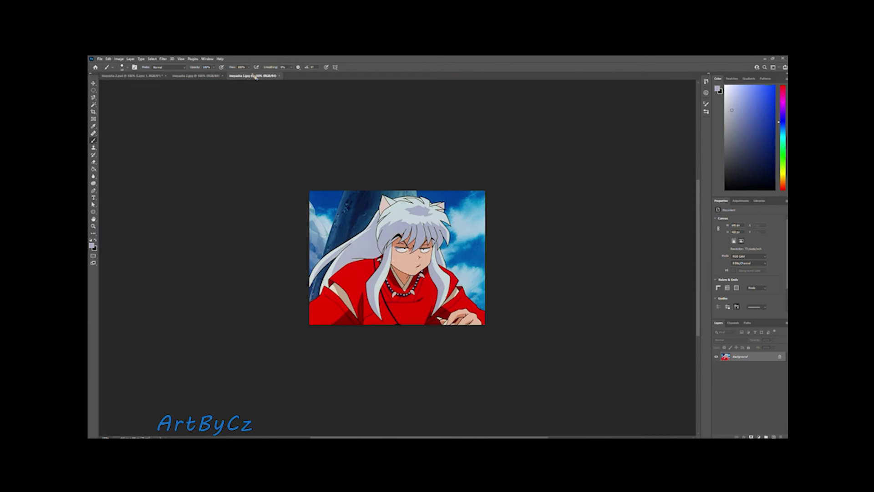
click(196, 75)
click(132, 75)
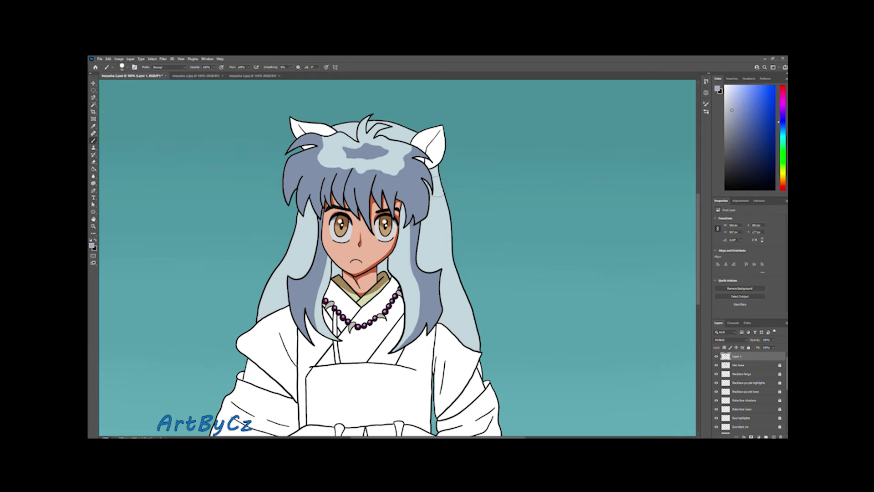
mouse_move(438, 194)
mouse_down()
mouse_move(446, 268)
mouse_move(476, 359)
mouse_up()
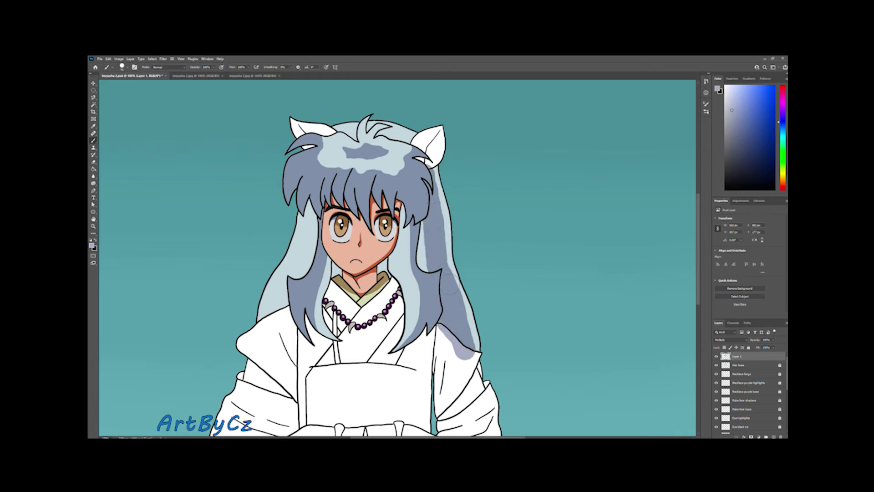
drag(426, 221, 423, 271)
key(e)
drag(453, 190, 471, 305)
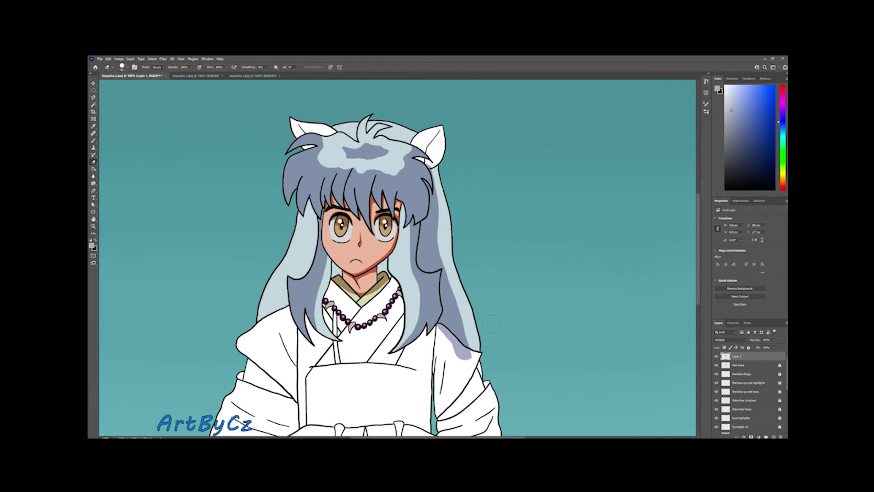
Paint a dark band along the top of the hair and lighten it toward the ear
scroll(237, 198, up, 3)
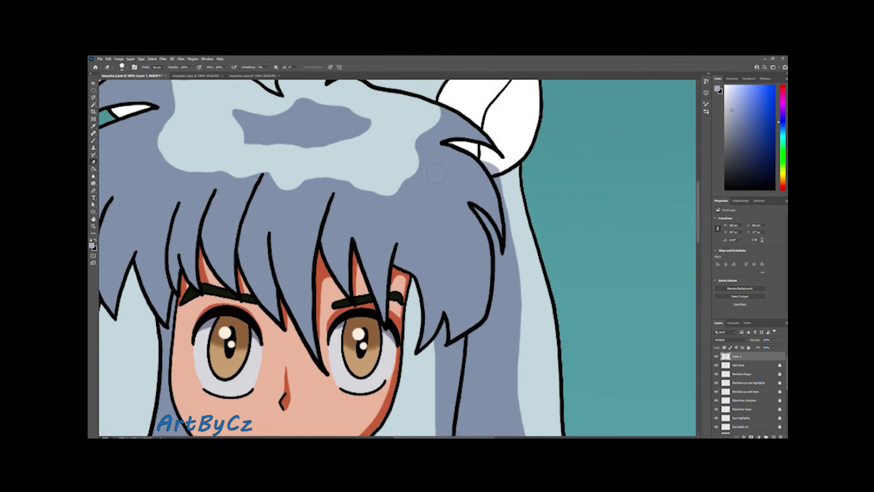
scroll(236, 198, down, 5)
key(b)
scroll(237, 198, up, 4)
mouse_move(214, 227)
mouse_down()
mouse_move(324, 218)
mouse_move(455, 255)
mouse_up()
key(e)
mouse_move(218, 209)
mouse_down()
mouse_move(437, 236)
mouse_move(452, 263)
mouse_move(319, 241)
mouse_move(227, 239)
mouse_up()
key(ctrl+0)
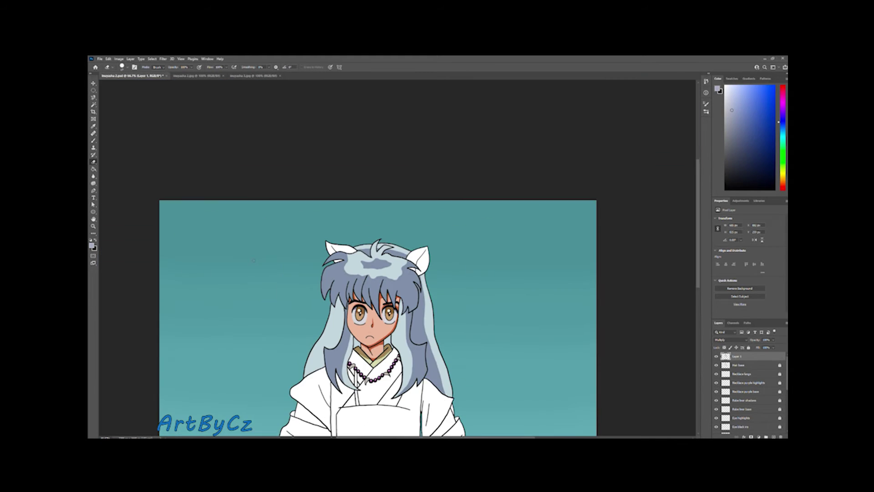
click(193, 77)
click(132, 76)
Lighten more of the dark hair band under the outline
scroll(382, 211, up, 3)
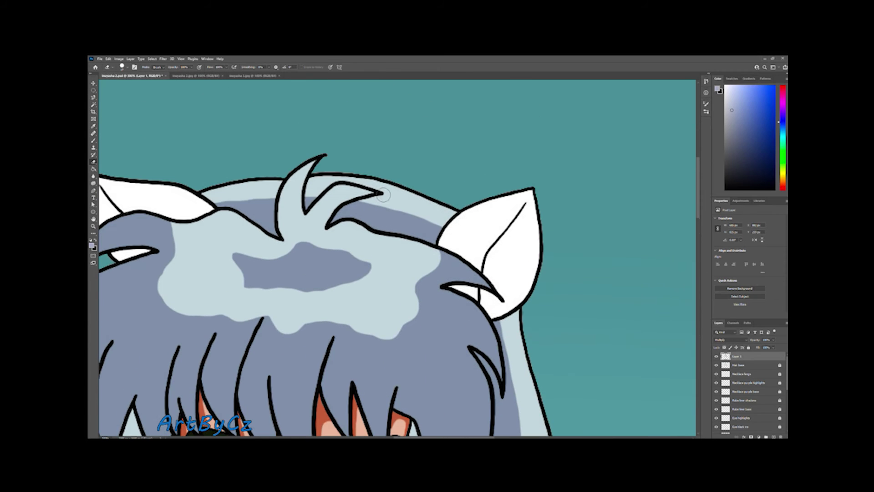
drag(384, 211, 273, 205)
key(ctrl+Tab)
key(ctrl+shift+Tab)
drag(387, 206, 346, 214)
key(ctrl+0)
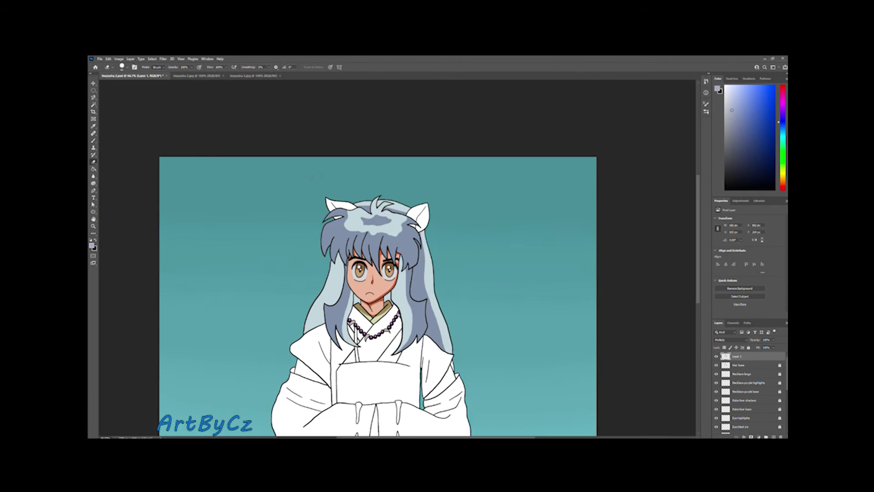
key(b)
scroll(320, 273, up, 2)
scroll(364, 282, up, 1)
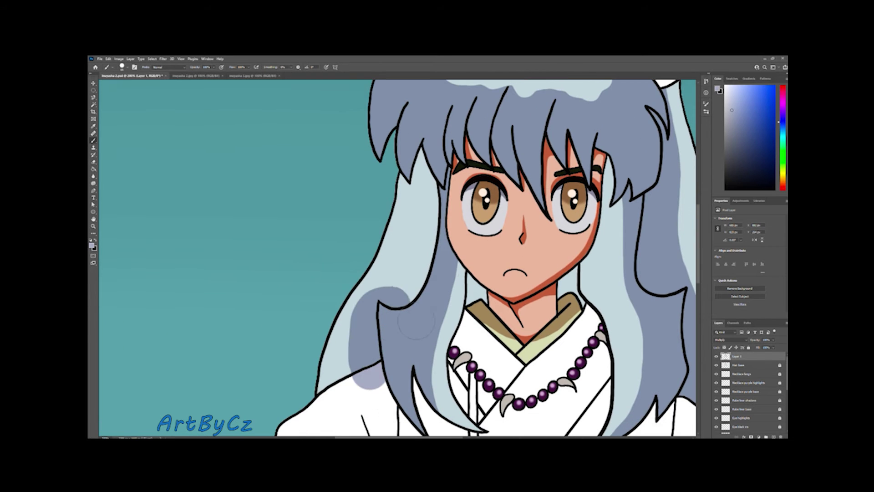
Lighten the dark shading on the left strand and erase part of the purple robe shadow
key(e)
key(ctrl+0)
scroll(319, 359, up, 3)
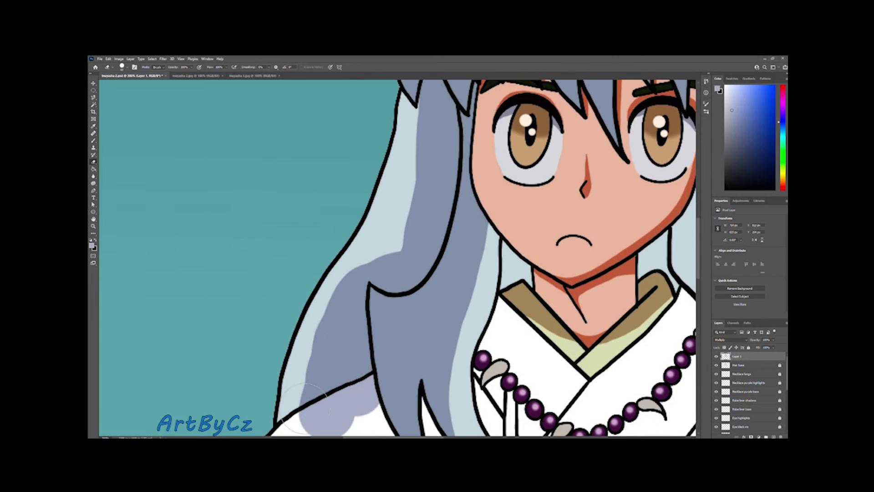
drag(364, 314, 422, 207)
scroll(417, 201, up, 2)
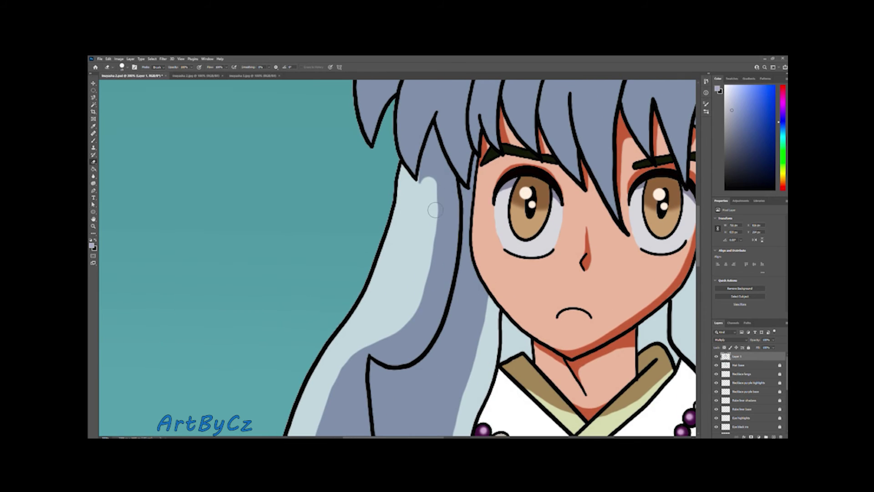
scroll(428, 136, up, 2)
scroll(419, 191, up, 1)
key(b)
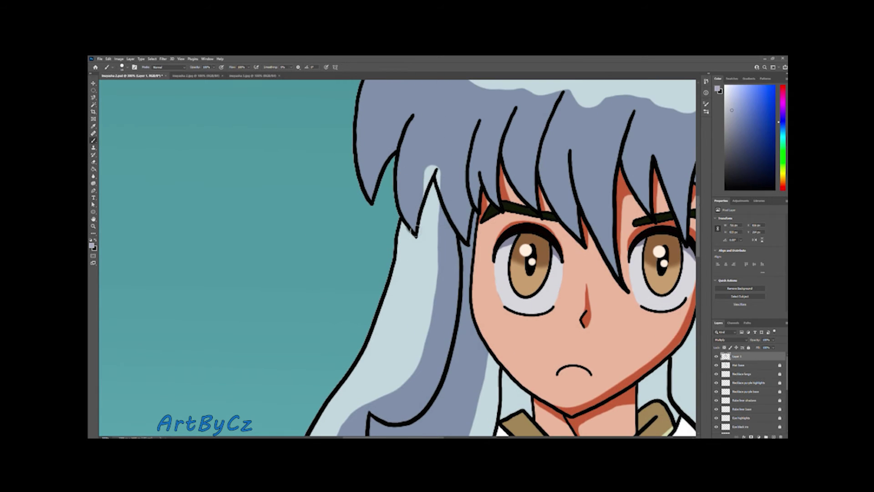
key(ctrl+0)
key(e)
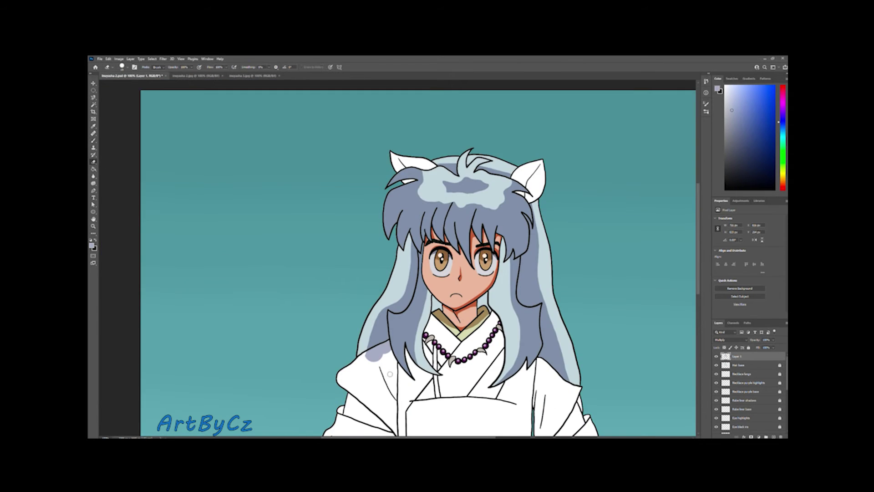
scroll(382, 337, up, 3)
drag(366, 329, 350, 350)
key(ctrl+0)
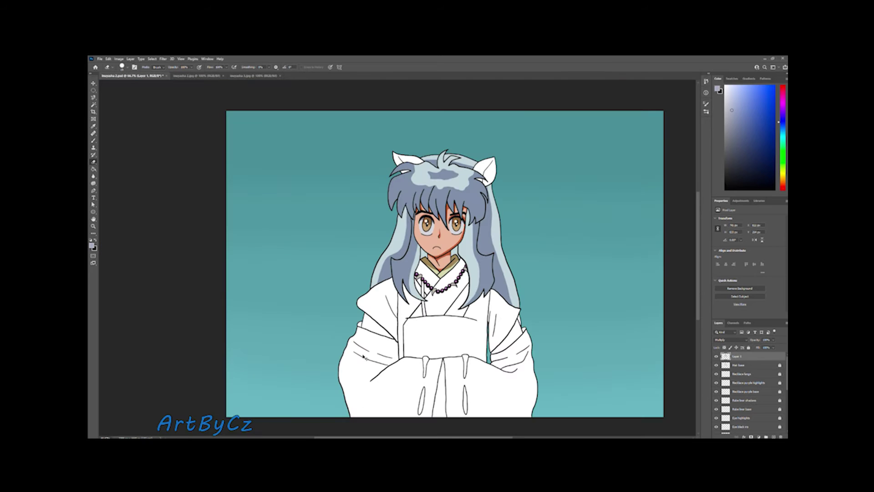
Darken the lower right hair edge shading, name the layer 'Hair shadows' and save
key(ctrl+Tab)
key(ctrl+shift+Tab)
key(ctrl+shift+Tab)
key(b)
scroll(331, 261, up, 3)
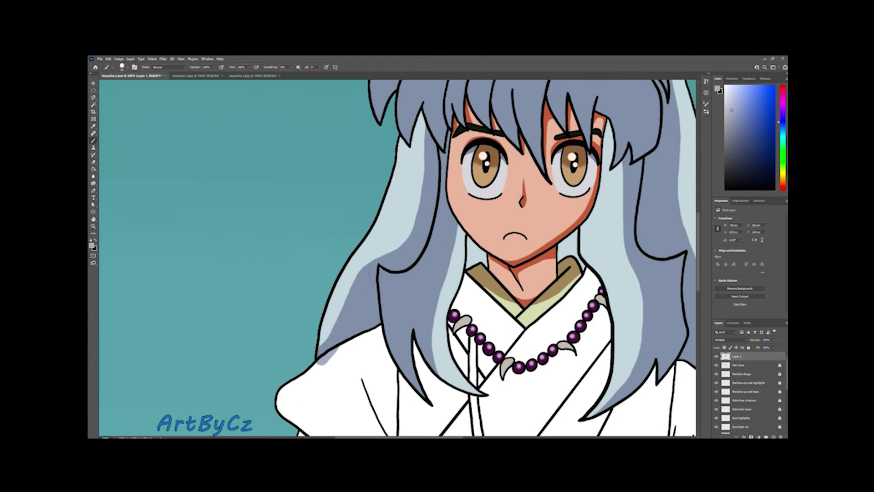
scroll(371, 273, down, 2)
scroll(376, 305, down, 3)
scroll(376, 305, up, 3)
drag(409, 319, 443, 361)
key(e)
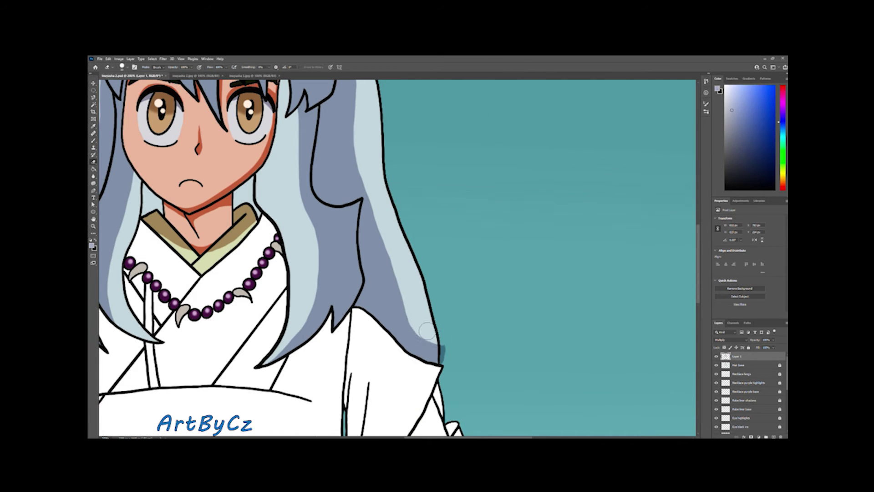
scroll(456, 355, down, 3)
key(Return)
key(ctrl+s)
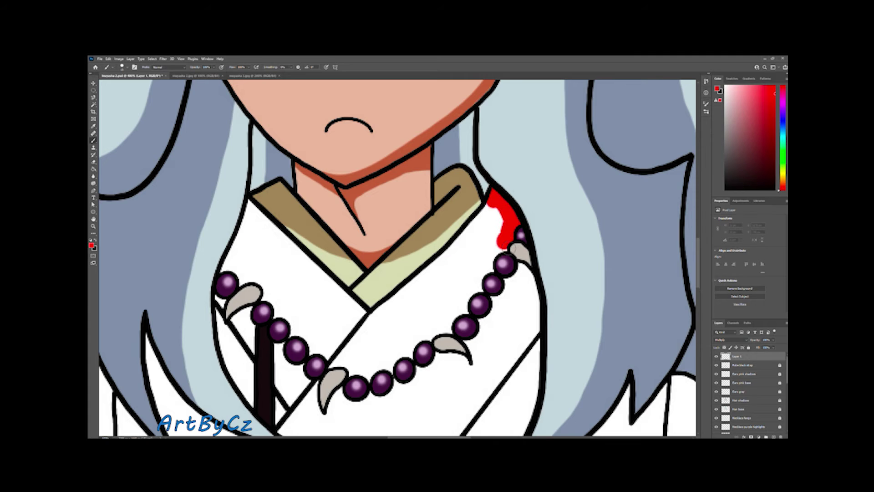
Paint the collar band between collar and necklace red, erasing stray red at its left edge
drag(475, 250, 483, 267)
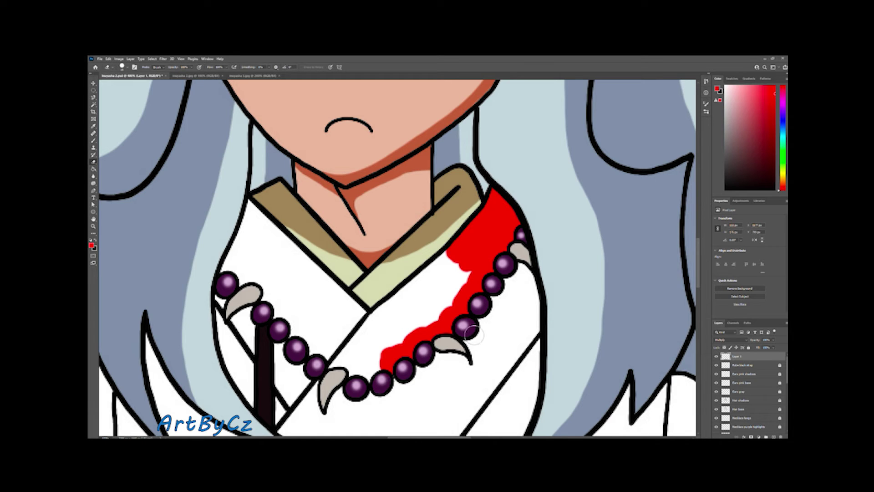
key(b)
mouse_move(455, 262)
mouse_down()
mouse_move(400, 318)
mouse_move(410, 328)
mouse_move(368, 337)
mouse_up()
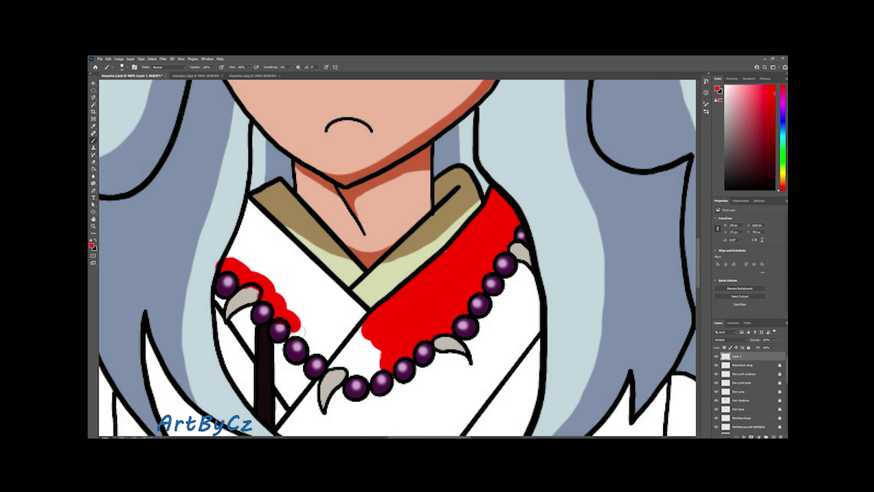
key(e)
drag(214, 268, 218, 266)
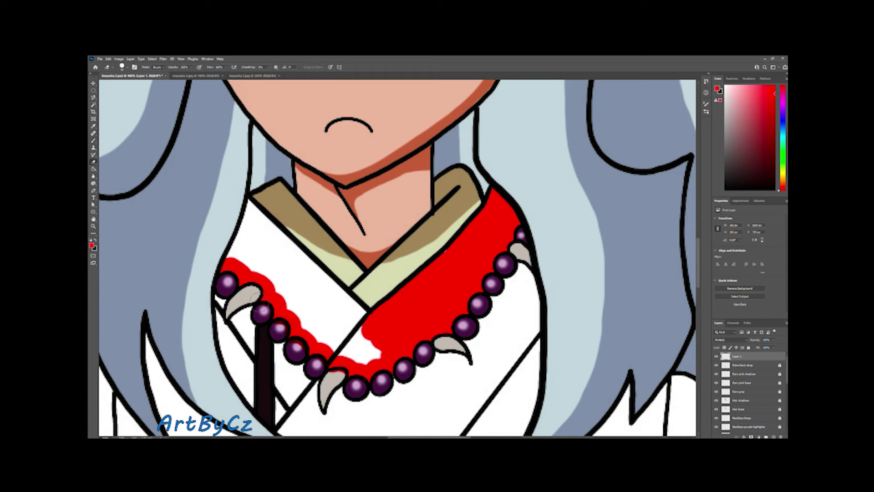
key(b)
mouse_move(269, 232)
mouse_down()
mouse_move(254, 269)
mouse_move(318, 282)
mouse_move(269, 269)
mouse_move(371, 356)
mouse_up()
Fill the left band below the necklace red, including the narrow strip and bottom tip
scroll(371, 356, down, 3)
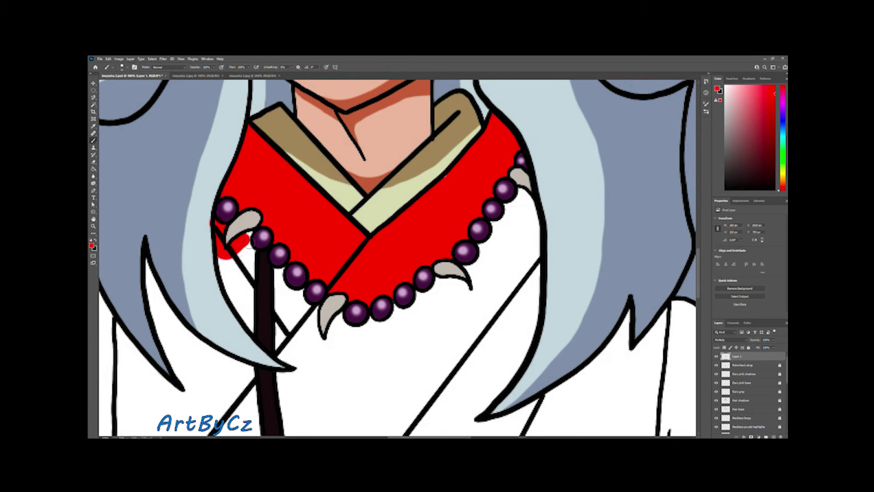
drag(245, 276, 252, 321)
key(e)
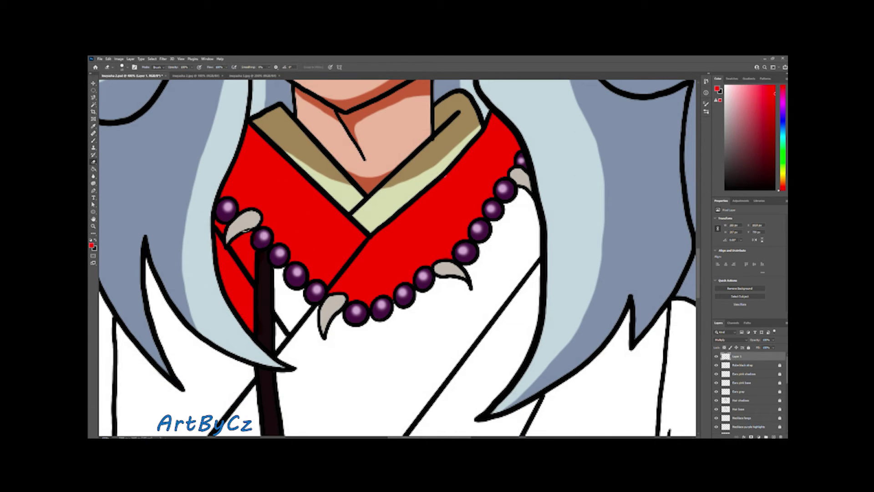
key(b)
drag(280, 348, 309, 364)
mouse_move(282, 332)
mouse_down()
mouse_move(284, 273)
mouse_move(309, 332)
mouse_move(335, 339)
mouse_up()
Paint red under the right necklace and extend it down the right robe front
mouse_move(387, 329)
mouse_down()
mouse_move(457, 280)
mouse_move(498, 233)
mouse_up()
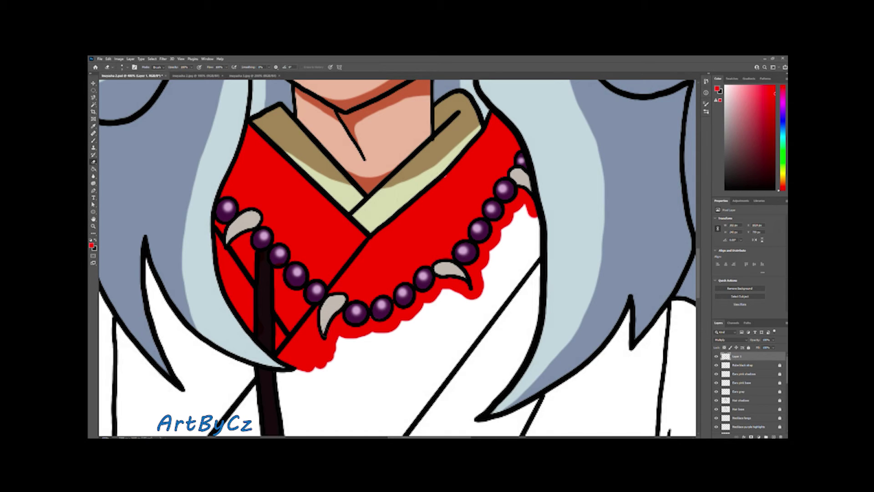
click(93, 139)
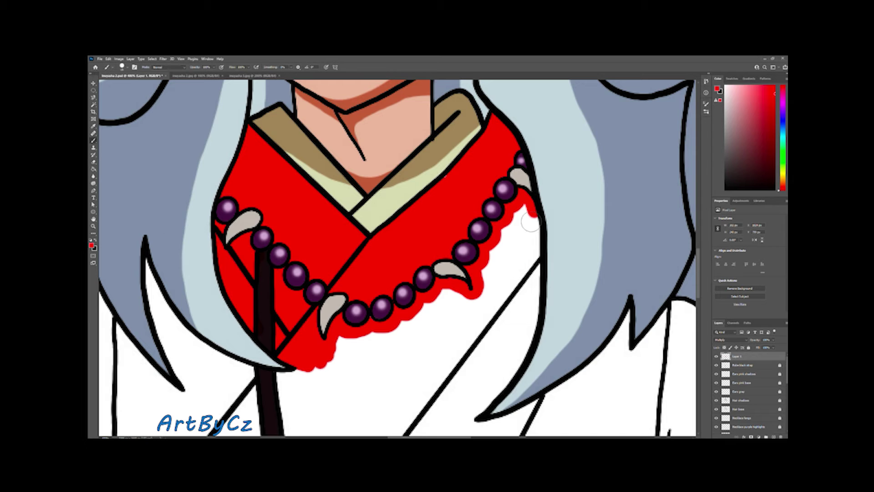
drag(523, 223, 542, 287)
drag(505, 246, 437, 314)
drag(537, 286, 538, 333)
drag(505, 359, 478, 418)
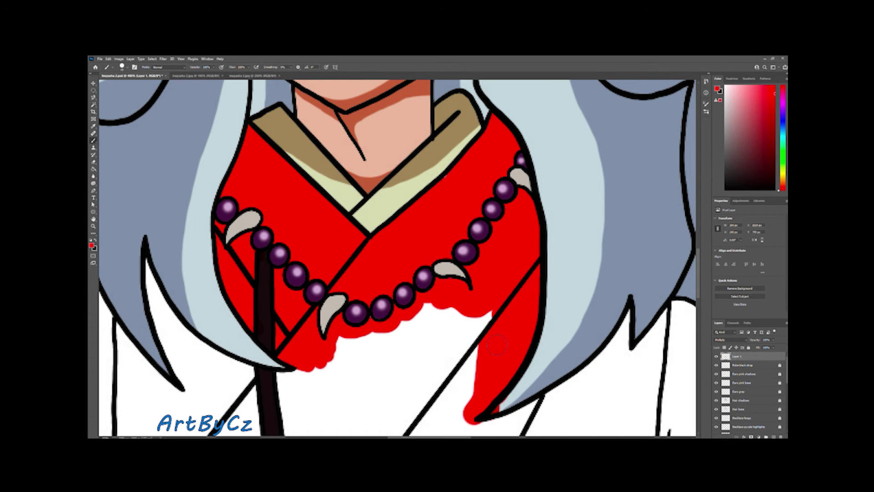
drag(469, 318, 468, 396)
scroll(530, 354, down, 2)
key(e)
click(94, 141)
drag(282, 337, 392, 319)
drag(337, 314, 459, 273)
Paint red down the robe's right edge, the lower gap and the panel below the hair
mouse_move(459, 318)
mouse_down()
mouse_move(309, 364)
mouse_move(342, 369)
mouse_move(515, 350)
mouse_move(623, 264)
mouse_move(417, 228)
mouse_move(469, 173)
mouse_move(396, 237)
mouse_up()
scroll(342, 370, down, 2)
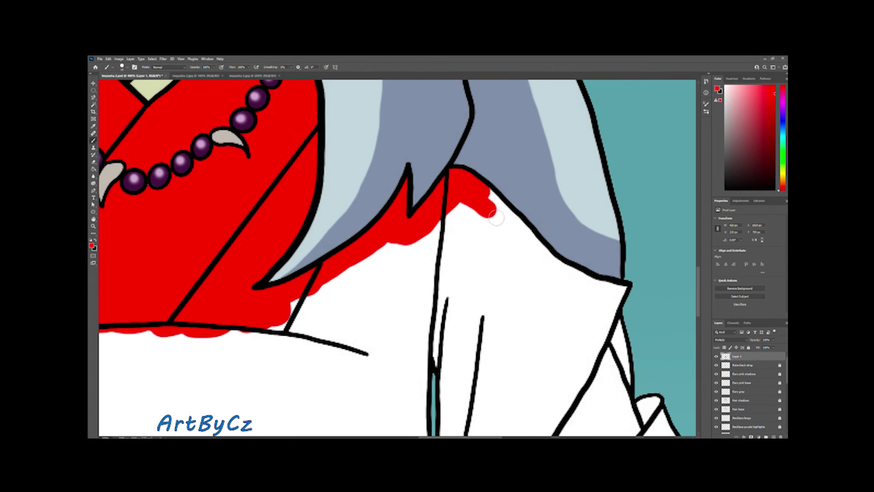
mouse_move(614, 308)
mouse_down()
mouse_move(610, 287)
mouse_move(458, 192)
mouse_up()
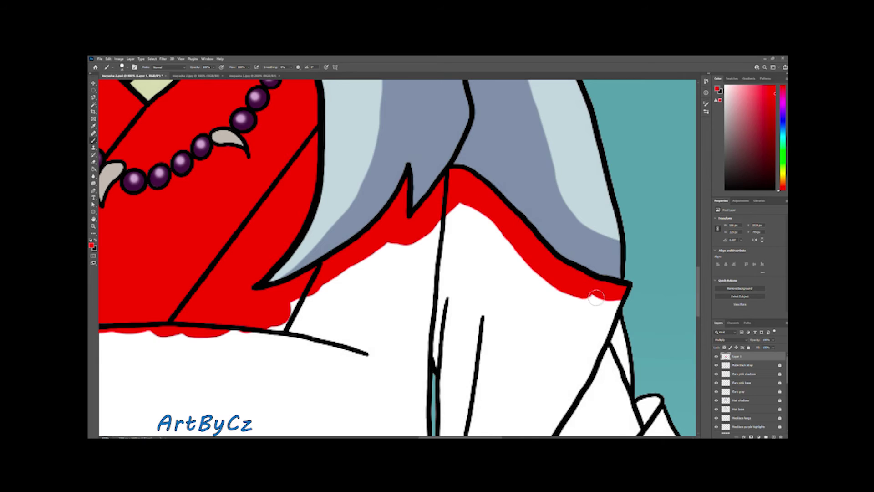
scroll(506, 295, down, 5)
mouse_move(457, 420)
mouse_down()
mouse_move(455, 330)
mouse_move(512, 355)
mouse_up()
mouse_move(619, 186)
mouse_down()
mouse_move(580, 241)
mouse_move(538, 335)
mouse_move(592, 191)
mouse_up()
mouse_move(455, 330)
mouse_down()
mouse_move(449, 250)
mouse_move(433, 200)
mouse_move(592, 221)
mouse_move(437, 105)
mouse_up()
Fill the left white robe area and the strip beside the fold line with red
scroll(308, 289, up, 2)
mouse_move(255, 264)
mouse_down()
mouse_move(308, 288)
mouse_move(296, 343)
mouse_up()
scroll(296, 343, down, 4)
scroll(397, 364, down, 2)
mouse_move(397, 364)
mouse_down()
mouse_move(346, 355)
mouse_move(414, 142)
mouse_up()
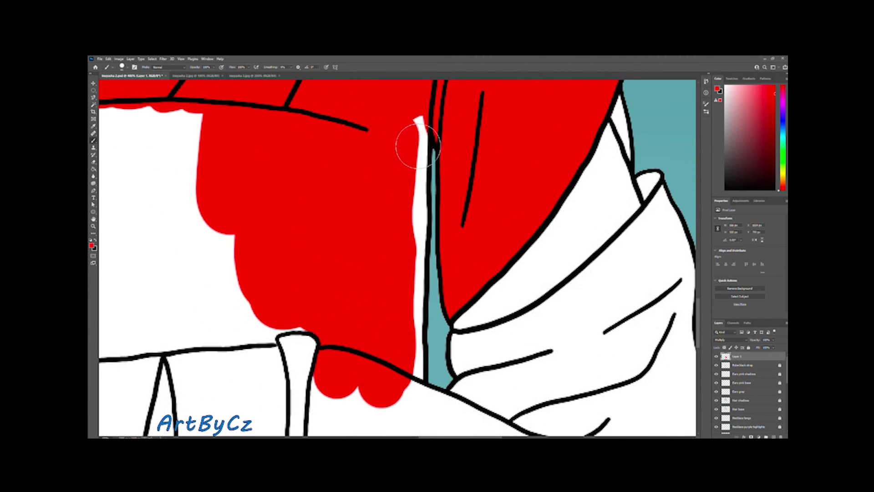
scroll(396, 351, down, 3)
mouse_move(327, 291)
mouse_down()
mouse_move(342, 387)
mouse_move(445, 326)
mouse_move(548, 398)
mouse_up()
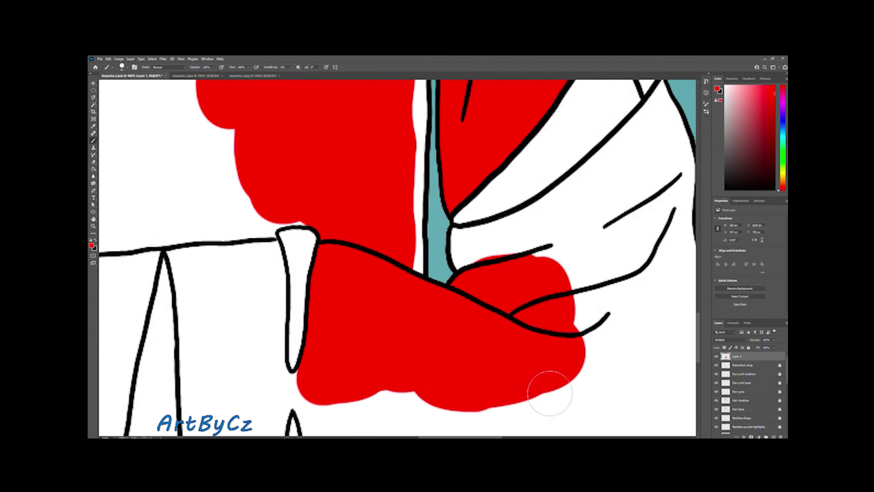
scroll(429, 335, down, 2)
mouse_move(368, 277)
mouse_down()
mouse_move(394, 369)
mouse_move(480, 384)
mouse_move(469, 195)
mouse_move(534, 384)
mouse_move(510, 210)
mouse_up()
mouse_move(300, 222)
mouse_down()
mouse_move(319, 344)
mouse_move(337, 377)
mouse_up()
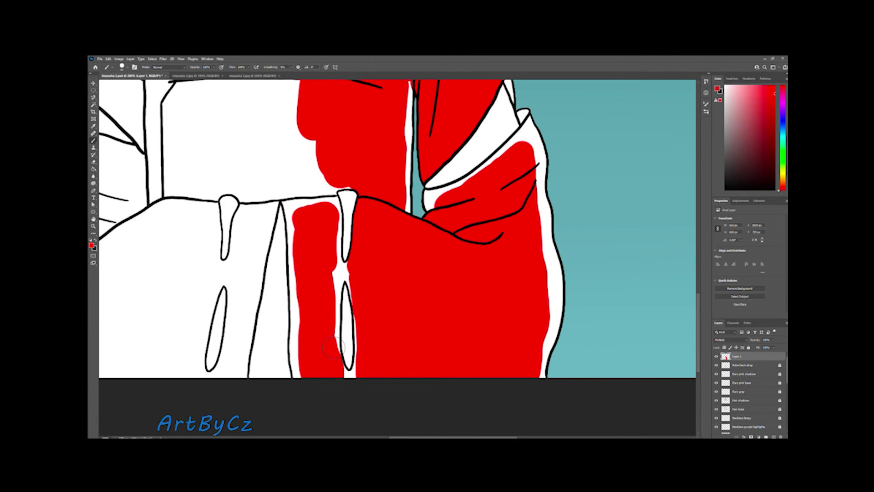
Fill the white gaps around the right fang shape and beside the outline with red
scroll(365, 279, up, 2)
scroll(447, 218, down, 1)
drag(447, 218, 536, 201)
drag(448, 221, 455, 362)
mouse_move(548, 312)
mouse_down()
mouse_move(551, 327)
mouse_move(544, 227)
mouse_up()
scroll(538, 310, down, 2)
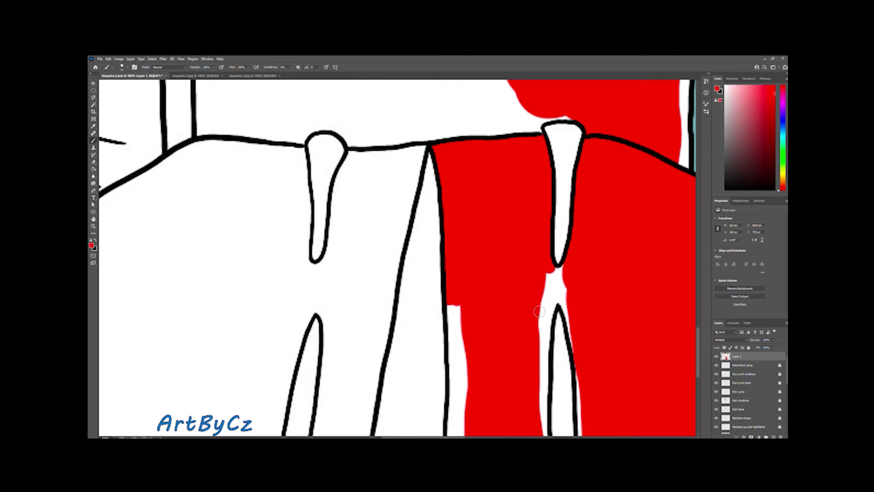
drag(555, 313, 549, 366)
scroll(550, 380, down, 3)
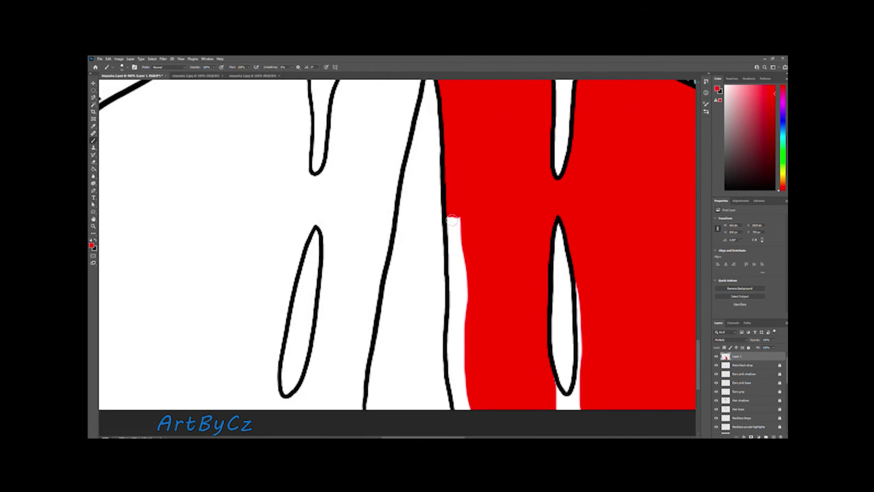
mouse_move(455, 268)
mouse_down()
mouse_move(459, 412)
mouse_move(469, 266)
mouse_up()
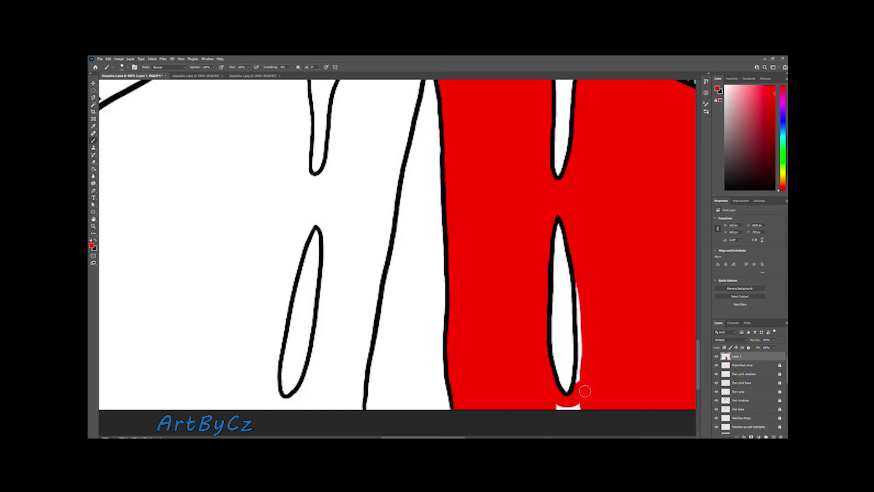
Paint the white gaps along the robe's right edge and the strip beside the teal gap red
scroll(585, 300, right, 10)
scroll(584, 299, up, 3)
mouse_move(528, 423)
mouse_down()
mouse_move(552, 270)
mouse_move(528, 209)
mouse_up()
scroll(528, 210, up, 3)
drag(535, 304, 517, 211)
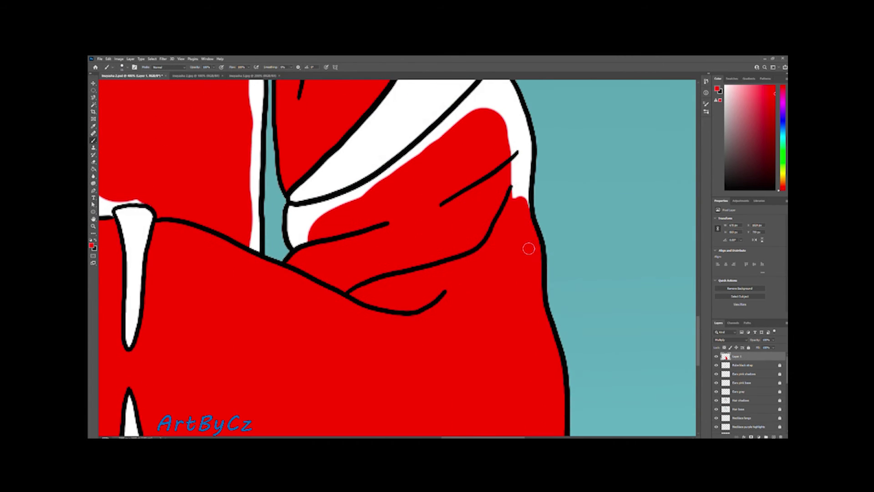
scroll(517, 211, up, 3)
mouse_move(308, 298)
mouse_down()
mouse_move(423, 237)
mouse_move(475, 232)
mouse_up()
scroll(423, 237, up, 3)
drag(506, 201, 515, 255)
drag(523, 327, 513, 251)
scroll(513, 252, down, 5)
scroll(453, 331, up, 5)
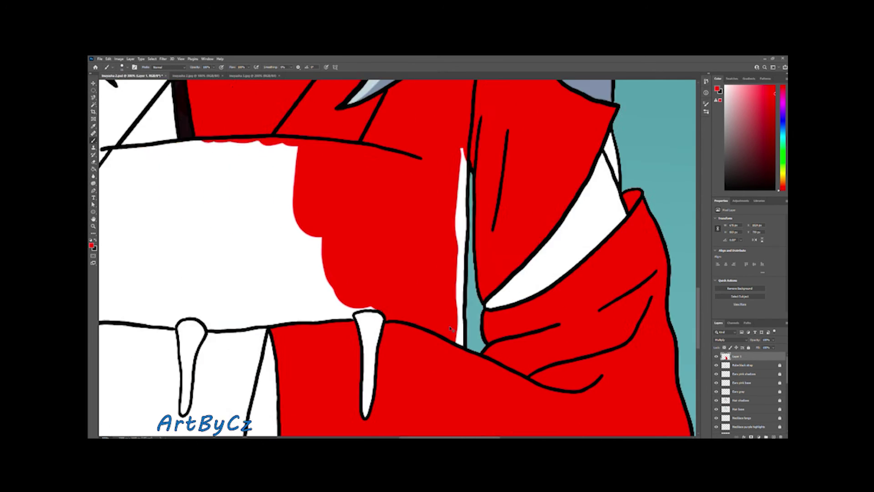
scroll(396, 255, up, 2)
drag(485, 111, 485, 382)
Fill the white areas above, left of and around the sleeve red, undoing a stray stroke
scroll(396, 255, down, 2)
drag(387, 392, 321, 412)
scroll(322, 411, down, 2)
drag(339, 346, 391, 114)
scroll(342, 311, up, 2)
drag(391, 337, 414, 117)
mouse_move(350, 196)
mouse_down()
mouse_move(255, 164)
mouse_move(285, 176)
mouse_move(301, 314)
mouse_move(361, 332)
mouse_move(323, 273)
mouse_up()
drag(333, 228, 332, 310)
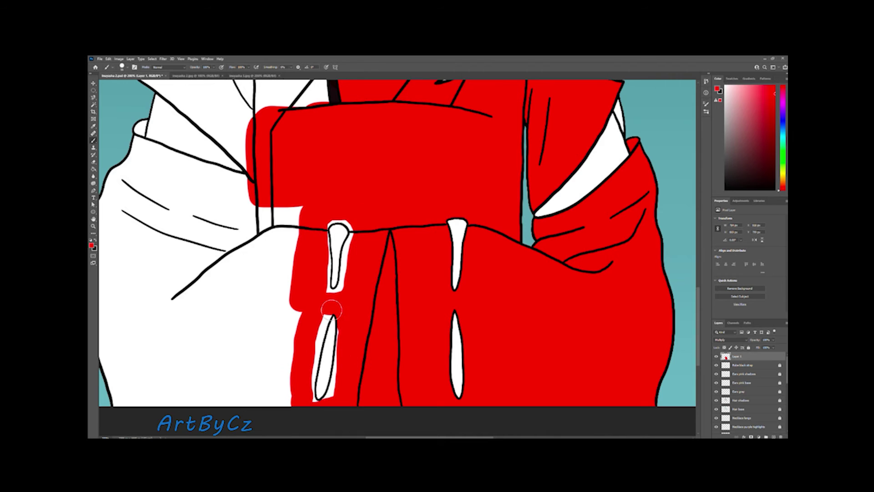
scroll(396, 241, left, 3)
mouse_move(391, 205)
mouse_down()
mouse_move(264, 159)
mouse_move(351, 414)
mouse_move(382, 385)
mouse_move(228, 349)
mouse_move(396, 298)
mouse_move(228, 275)
mouse_move(394, 216)
mouse_move(241, 186)
mouse_up()
scroll(394, 215, up, 3)
scroll(394, 216, up, 1)
drag(319, 218, 259, 163)
key(ctrl+z)
Paint red over the white area by the collar and between the hair strand tips
mouse_move(325, 116)
mouse_down()
mouse_move(426, 217)
mouse_move(327, 136)
mouse_move(273, 182)
mouse_move(359, 238)
mouse_up()
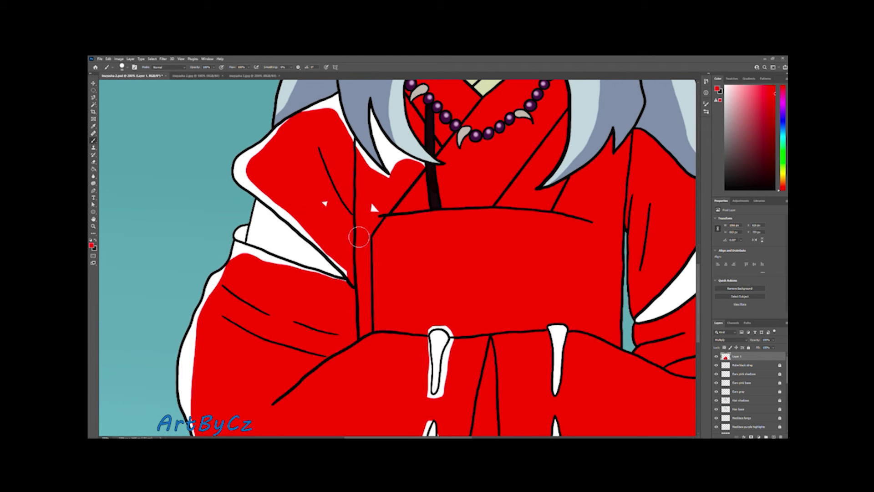
scroll(359, 238, up, 2)
scroll(358, 264, up, 2)
mouse_move(335, 207)
mouse_down()
mouse_move(364, 296)
mouse_move(387, 228)
mouse_move(410, 282)
mouse_move(376, 331)
mouse_up()
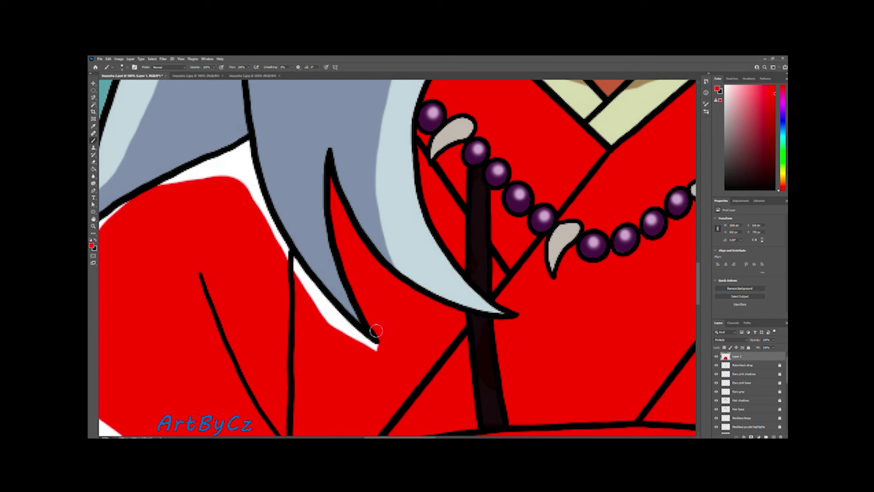
scroll(376, 331, left, 3)
scroll(464, 323, left, 2)
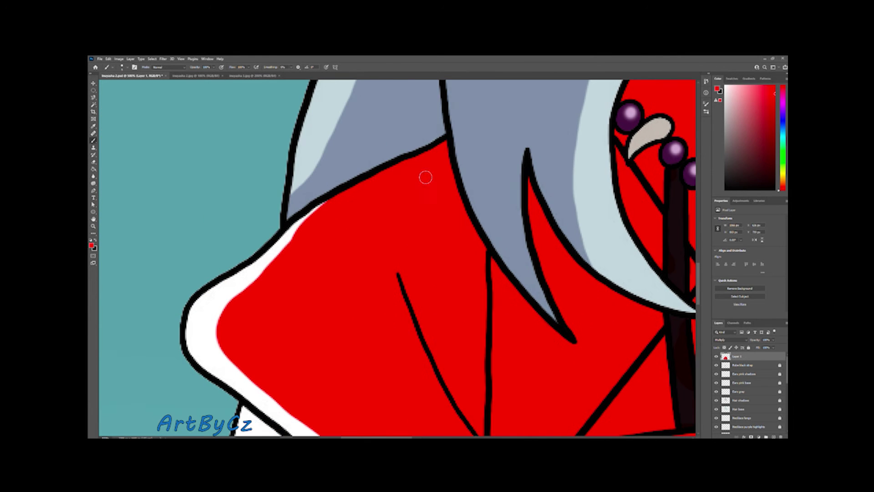
drag(314, 210, 214, 311)
scroll(225, 275, down, 1)
mouse_move(203, 243)
mouse_down()
mouse_move(220, 322)
mouse_move(268, 360)
mouse_up()
scroll(269, 360, down, 2)
drag(305, 285, 420, 348)
scroll(419, 348, down, 1)
Paint the sleeve edge up to the collar and cover the white highlight and strip red
mouse_move(480, 389)
mouse_down()
mouse_move(268, 321)
mouse_move(220, 253)
mouse_up()
drag(199, 309, 276, 336)
scroll(385, 429, down, 1)
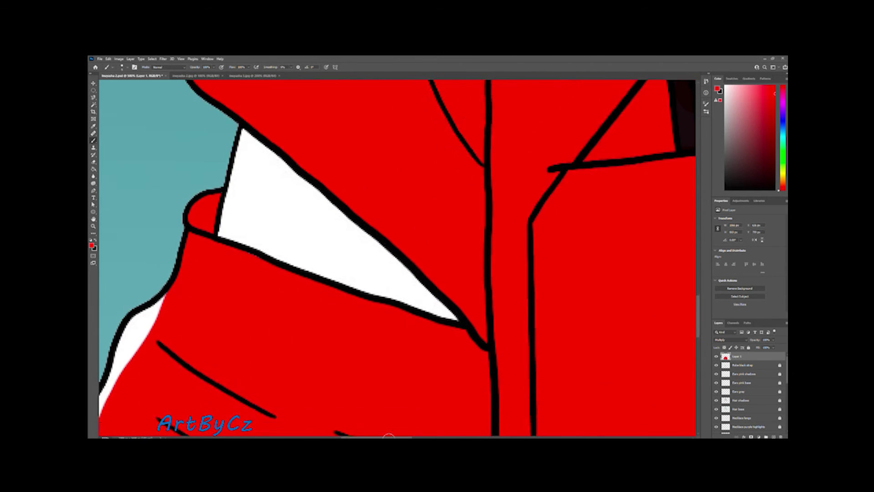
scroll(384, 429, left, 5)
drag(410, 320, 437, 255)
scroll(357, 350, down, 2)
scroll(384, 305, down, 2)
drag(357, 350, 373, 307)
scroll(374, 318, down, 1)
scroll(373, 314, down, 1)
scroll(374, 308, down, 2)
mouse_move(391, 278)
mouse_down()
mouse_move(408, 353)
mouse_move(443, 362)
mouse_up()
scroll(407, 353, down, 1)
drag(428, 410, 458, 351)
Cover the white sliver beside the lower fang and zoom out to review the head and robe
key(ctrl+minus)
key(ctrl+minus)
key(ctrl+minus)
key(ctrl+minus)
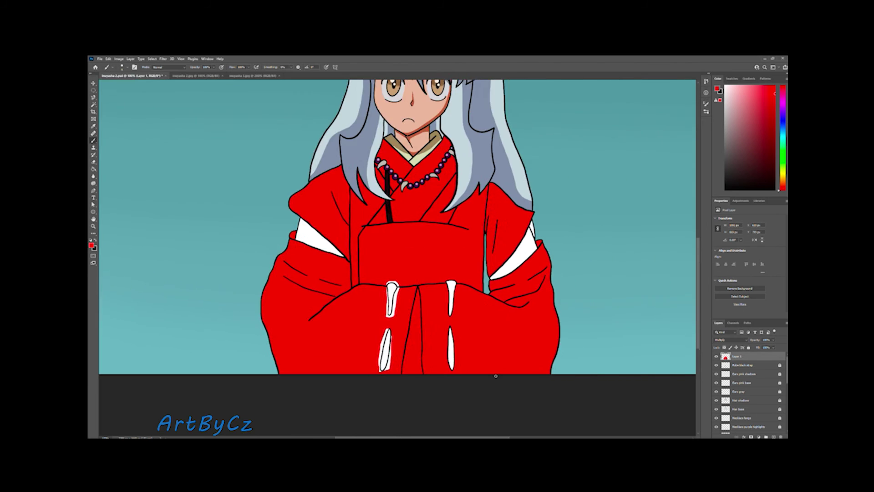
scroll(384, 314, up, 5)
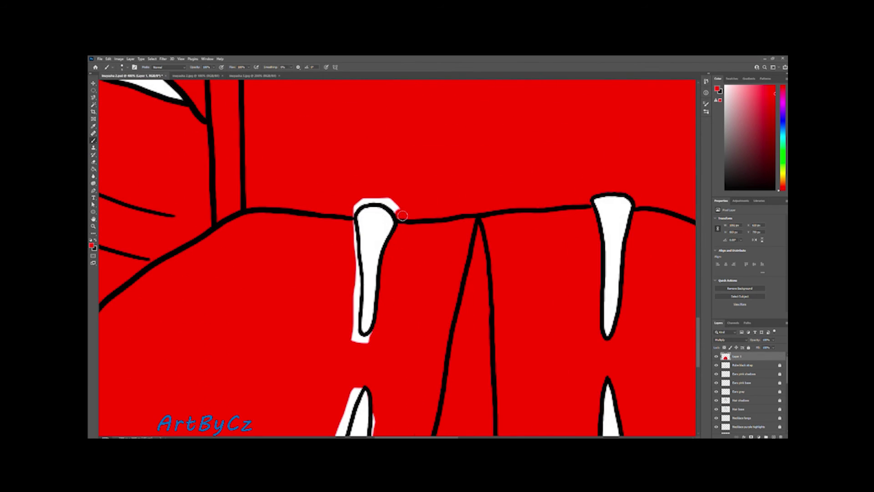
scroll(360, 337, down, 3)
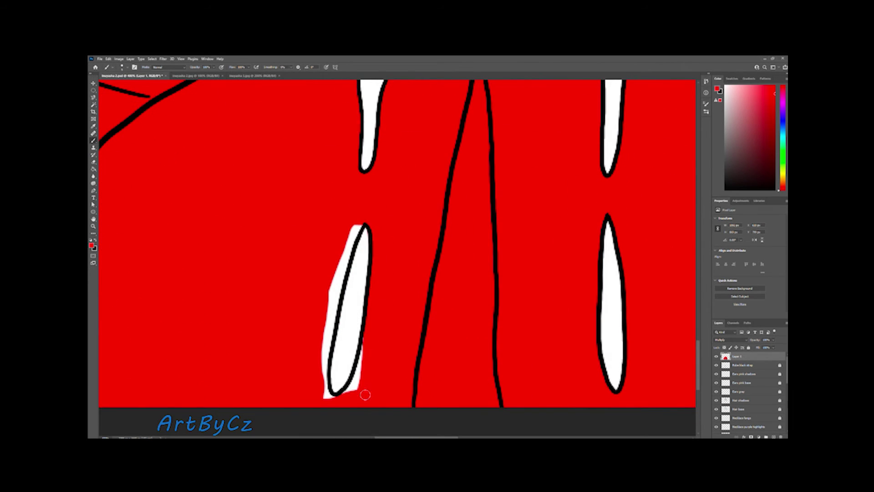
drag(351, 398, 331, 306)
key(e)
key(ctrl+1)
scroll(396, 255, up, 5)
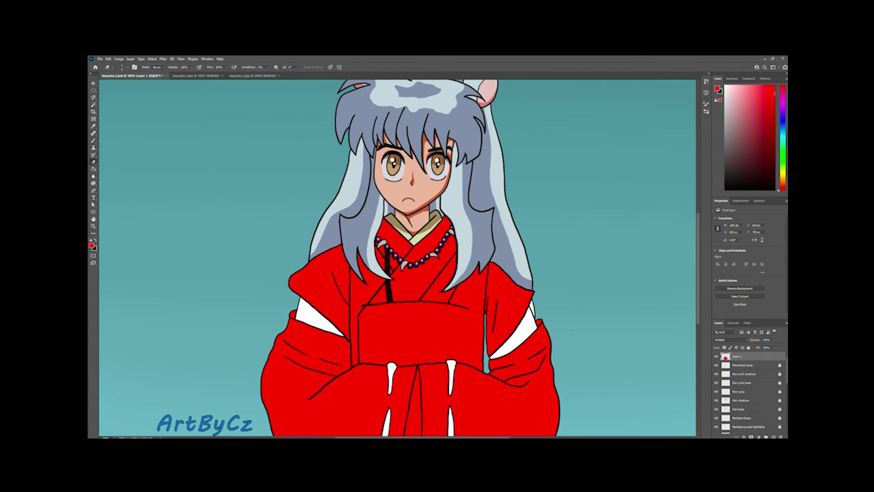
Sample the hair's grey-blue colour on the Hair shadows layer
scroll(743, 364, down, 1)
click(742, 374)
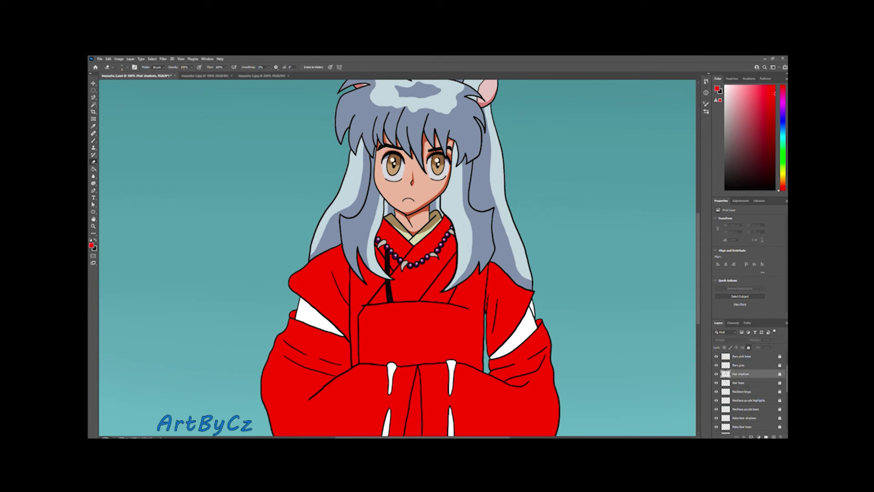
click(483, 182)
key(b)
scroll(501, 251, up, 3)
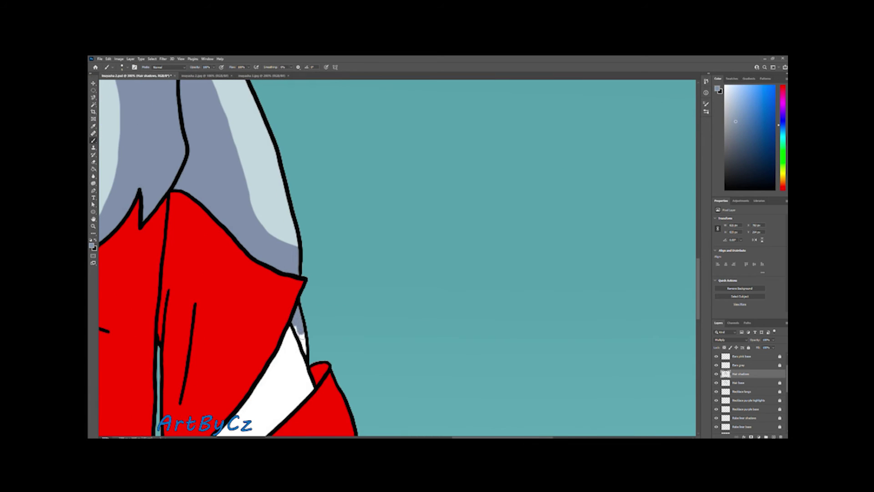
scroll(323, 321, down, 3)
Add a Multiply layer above Robe red base and paint reference-red shadow down the robe's right edge
ctrl+click(381, 371)
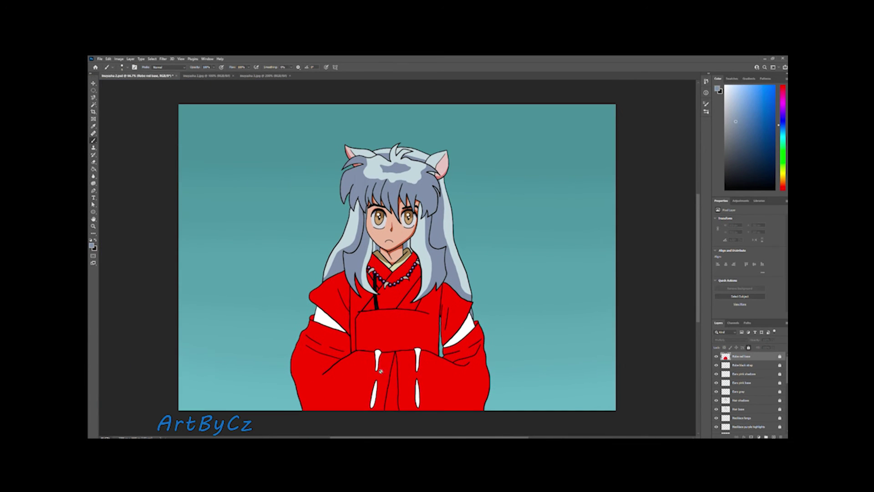
key(ctrl+Tab)
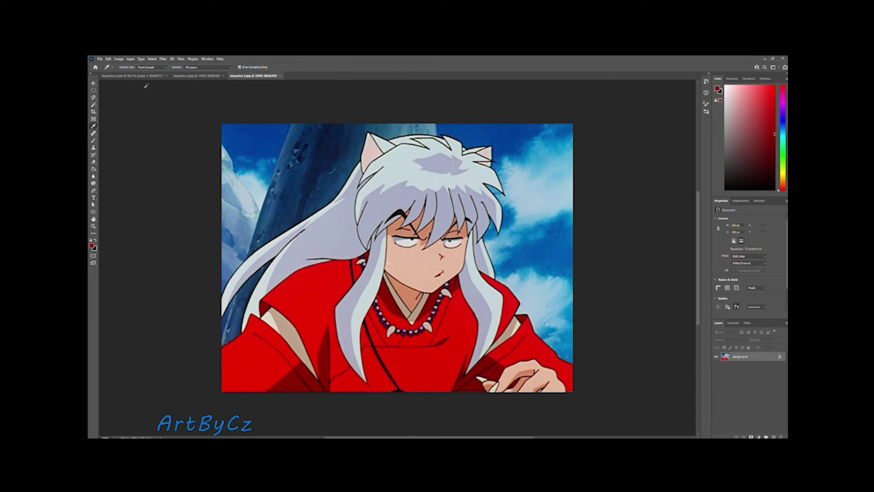
key(ctrl+Tab)
key(ctrl+shift+n)
scroll(406, 287, up, 3)
mouse_move(453, 157)
mouse_down()
mouse_move(494, 291)
mouse_move(455, 389)
mouse_up()
Extend the dark red shadow along the robe edge and collar, erasing overflow below
drag(444, 164, 460, 214)
key(e)
mouse_move(450, 182)
mouse_down()
mouse_move(443, 207)
mouse_move(481, 353)
mouse_up()
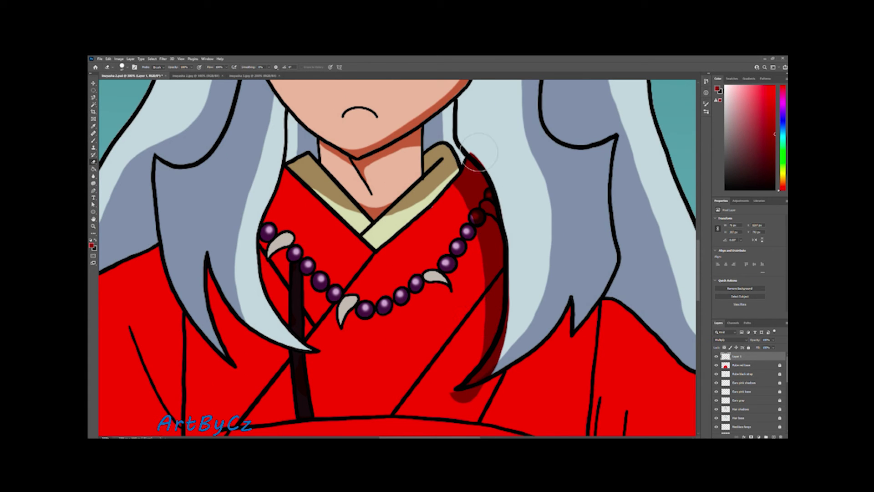
drag(503, 303, 458, 396)
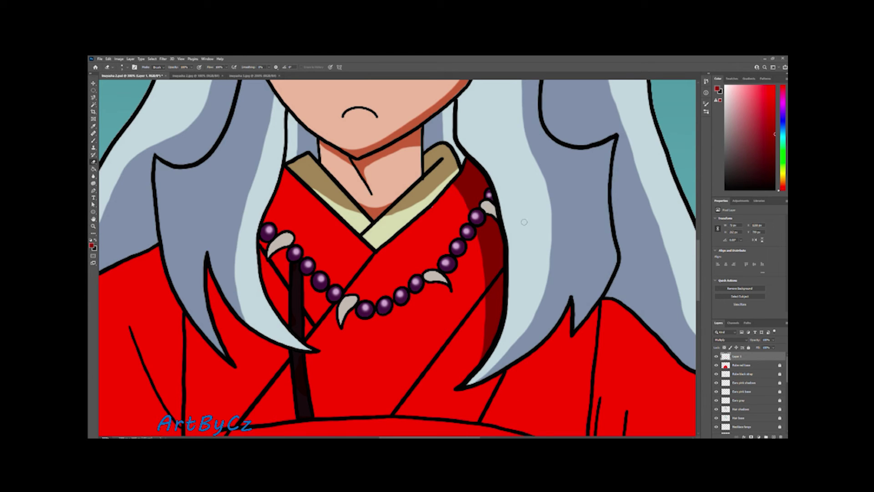
mouse_move(421, 200)
mouse_down()
mouse_move(471, 213)
mouse_move(457, 178)
mouse_up()
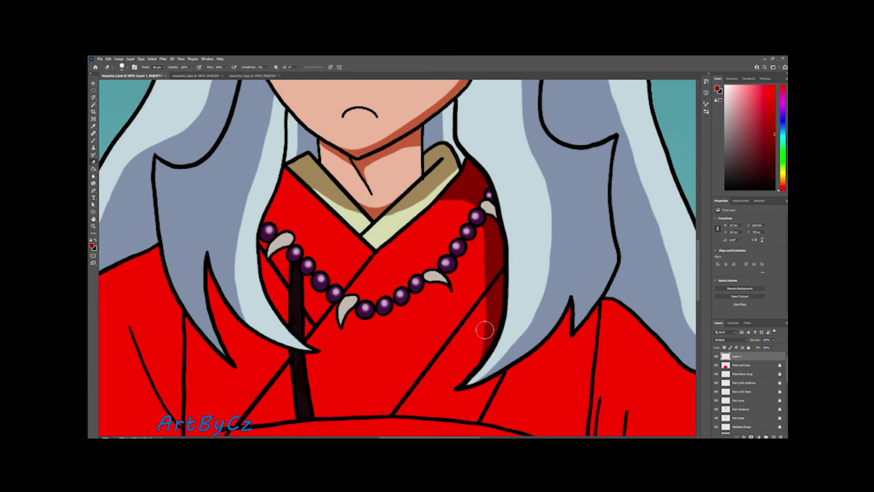
scroll(484, 321, up, 2)
mouse_move(291, 232)
mouse_down()
mouse_move(312, 253)
mouse_move(306, 237)
mouse_move(351, 255)
mouse_move(341, 388)
mouse_up()
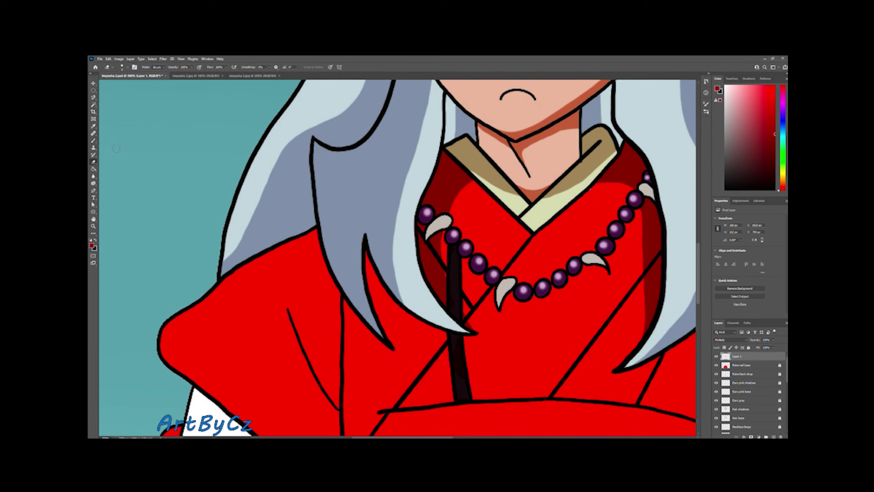
Shade along the hair's inner edge and trim the shoulder shadow to a collar strip
key(b)
mouse_move(362, 235)
mouse_down()
mouse_move(408, 353)
mouse_move(415, 332)
mouse_move(394, 374)
mouse_up()
key(e)
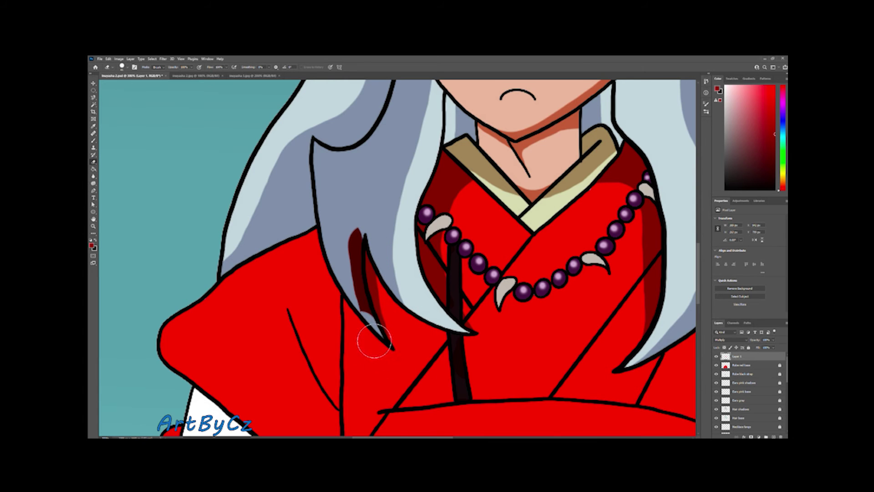
drag(375, 342, 357, 237)
key(b)
drag(219, 255, 242, 270)
key(e)
drag(237, 323, 337, 255)
drag(319, 225, 223, 282)
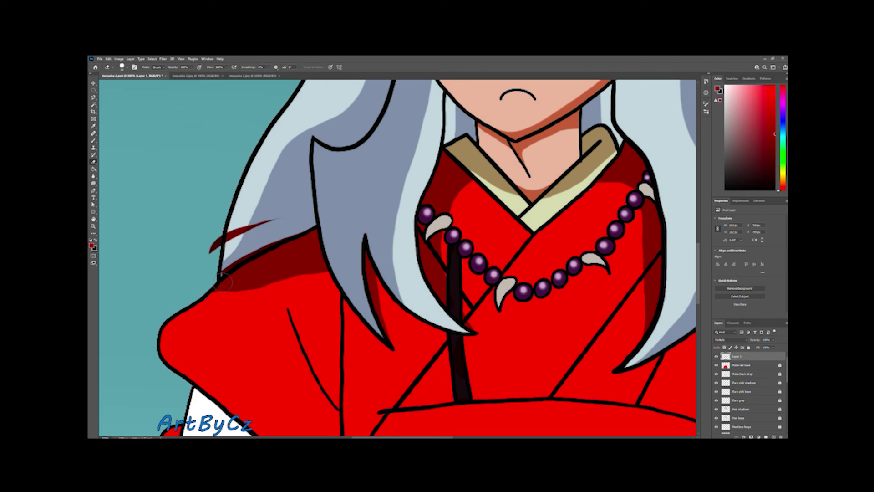
scroll(299, 290, down, 5)
scroll(367, 353, up, 5)
Shade the sleeve and clean the red spill off the white collar
key(b)
drag(366, 354, 347, 238)
scroll(319, 264, up, 2)
key(e)
mouse_move(286, 291)
mouse_down()
mouse_move(386, 234)
mouse_move(363, 257)
mouse_up()
drag(359, 189, 366, 382)
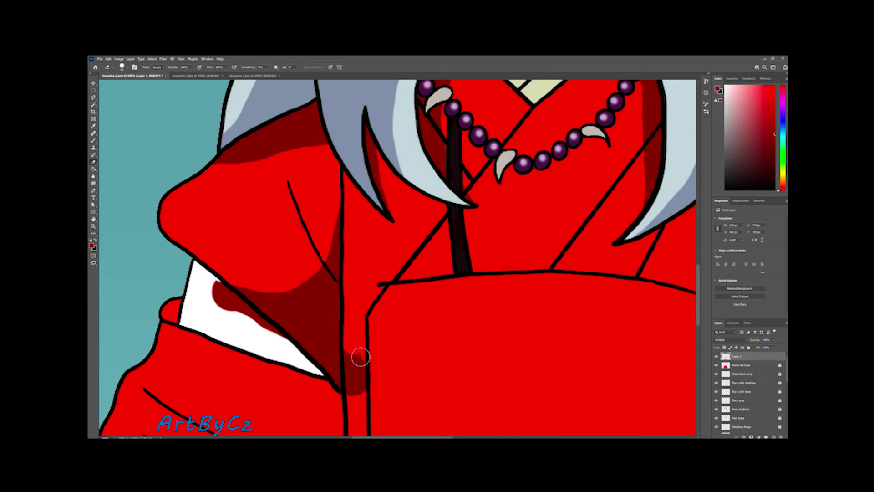
drag(226, 302, 273, 327)
Paint a dark red shadow along the sleeve line
key(b)
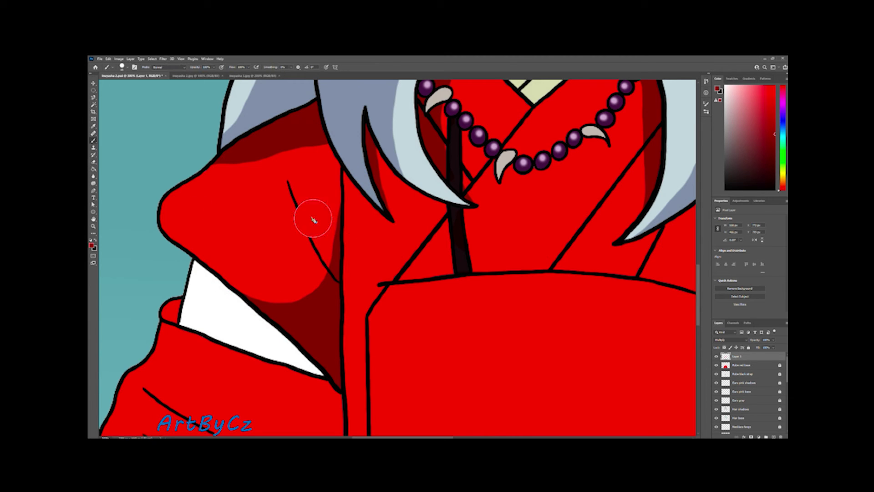
drag(295, 180, 331, 256)
key(e)
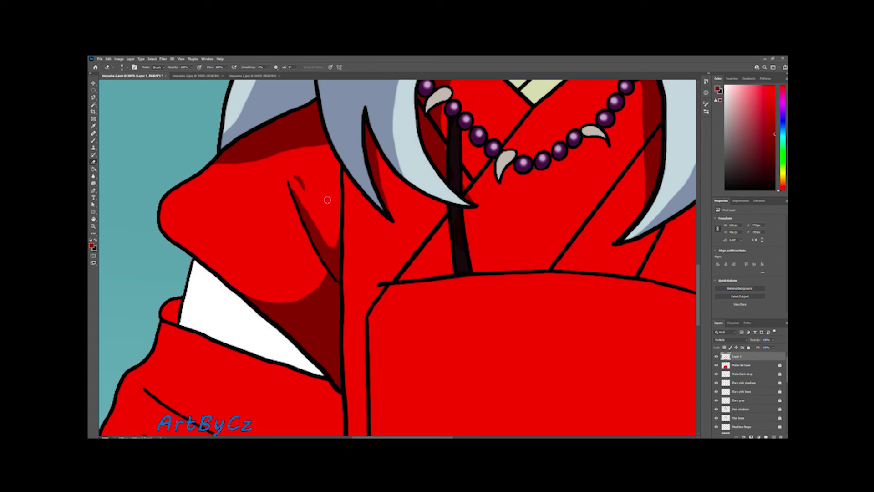
key(b)
scroll(314, 236, down, 5)
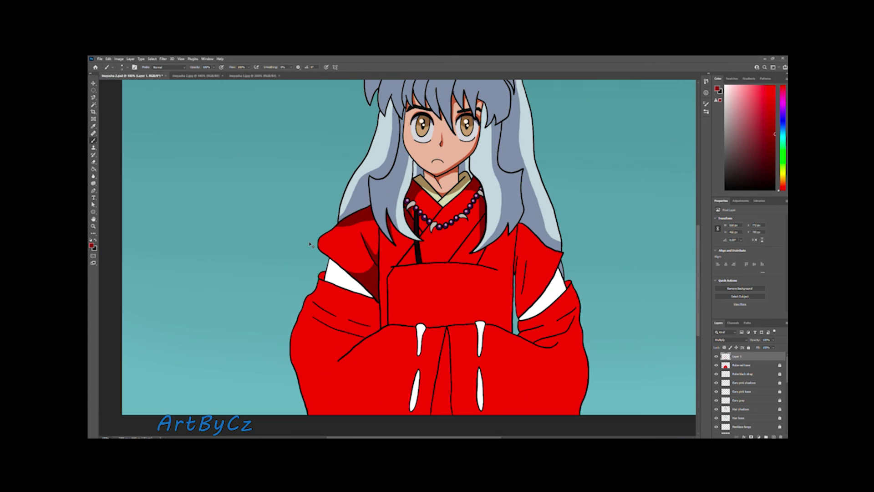
scroll(364, 228, up, 3)
scroll(365, 227, up, 2)
Brush shading across the chest and erase the shadow blob beside the strap
mouse_move(253, 276)
mouse_down()
mouse_move(299, 297)
mouse_move(302, 170)
mouse_move(316, 289)
mouse_move(246, 363)
mouse_move(402, 352)
mouse_up()
scroll(150, 186, up, 2)
key(e)
scroll(402, 352, up, 2)
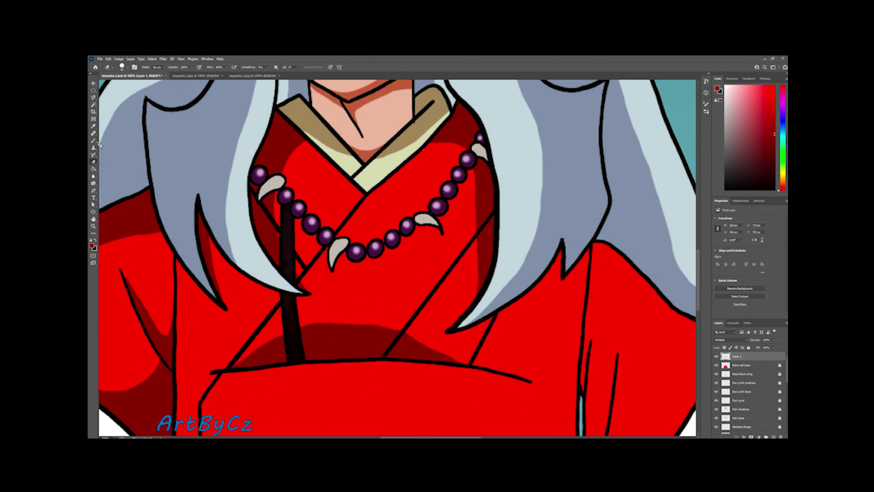
key(ctrl+z)
key(ctrl+z)
drag(316, 230, 358, 229)
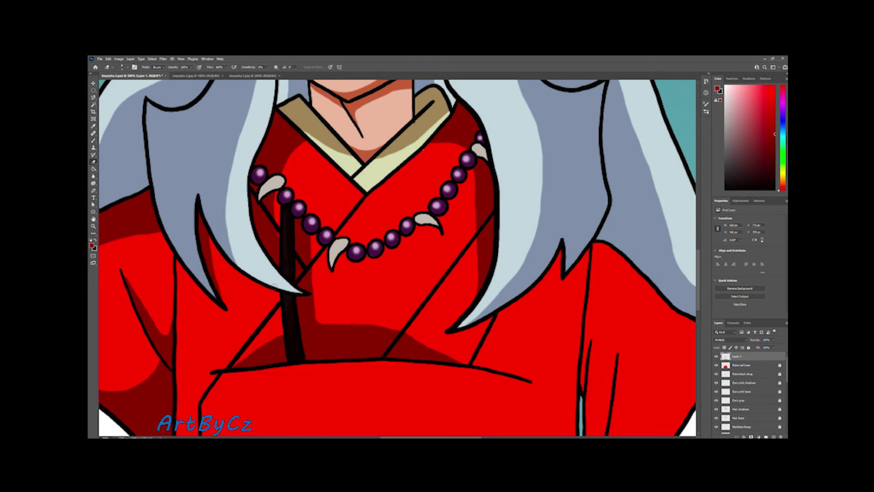
View the whole character and brush a shadow onto the lower robe
drag(319, 417, 319, 401)
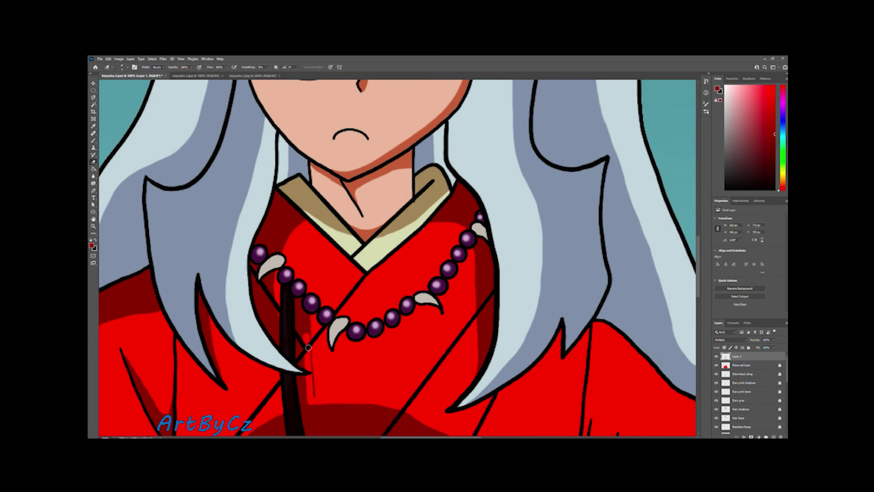
key(ctrl+1)
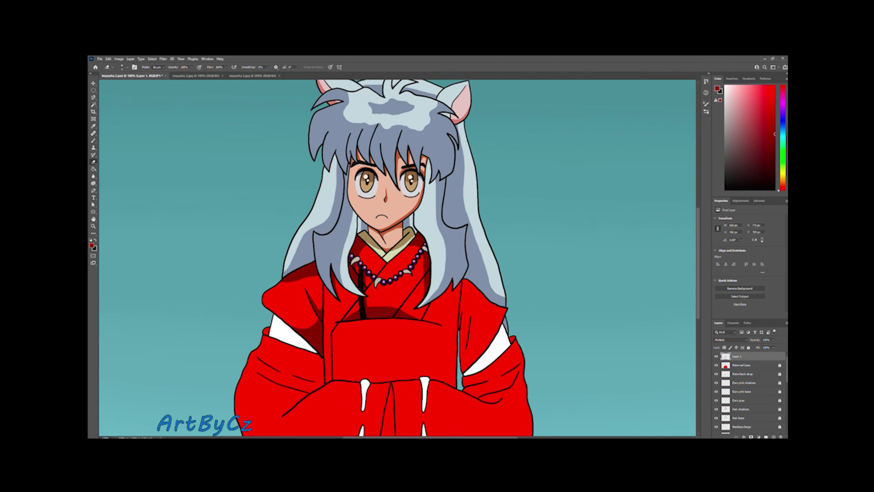
scroll(448, 282, up, 3)
mouse_move(386, 383)
mouse_down()
mouse_move(383, 372)
mouse_move(340, 355)
mouse_up()
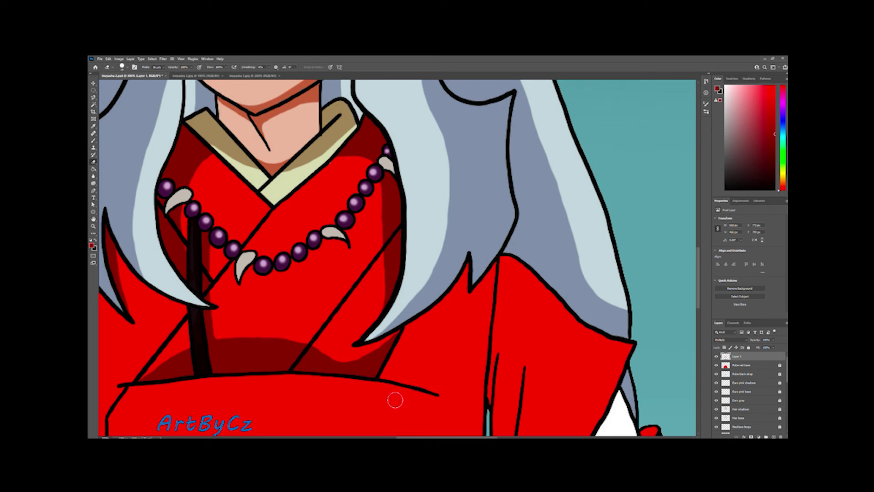
scroll(448, 343, down, 3)
scroll(364, 255, up, 3)
Paint the right sleeve shadow and erase its overflow to reshape the edge
key(b)
mouse_move(378, 274)
mouse_down()
mouse_move(392, 357)
mouse_move(428, 382)
mouse_up()
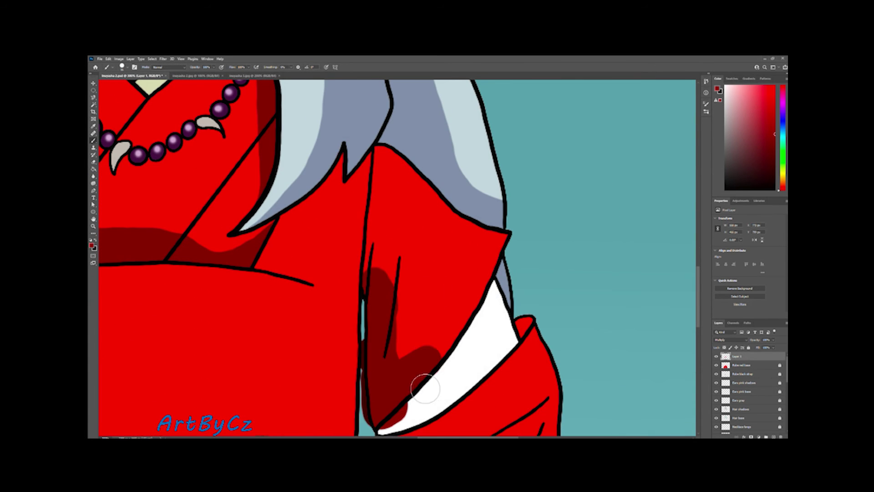
drag(437, 328, 382, 255)
drag(428, 292, 505, 264)
key(e)
scroll(399, 255, down, 2)
mouse_move(400, 221)
mouse_down()
mouse_move(377, 209)
mouse_move(392, 193)
mouse_move(489, 232)
mouse_move(443, 358)
mouse_up()
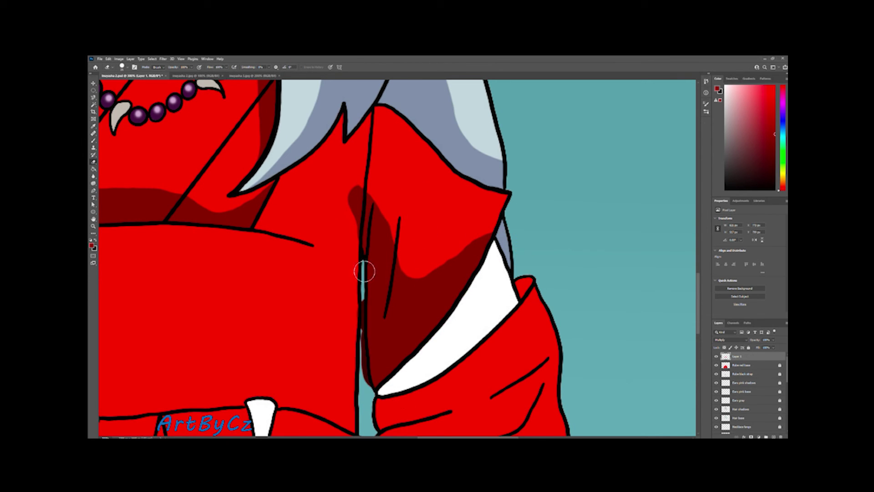
drag(360, 237, 366, 186)
drag(397, 212, 455, 257)
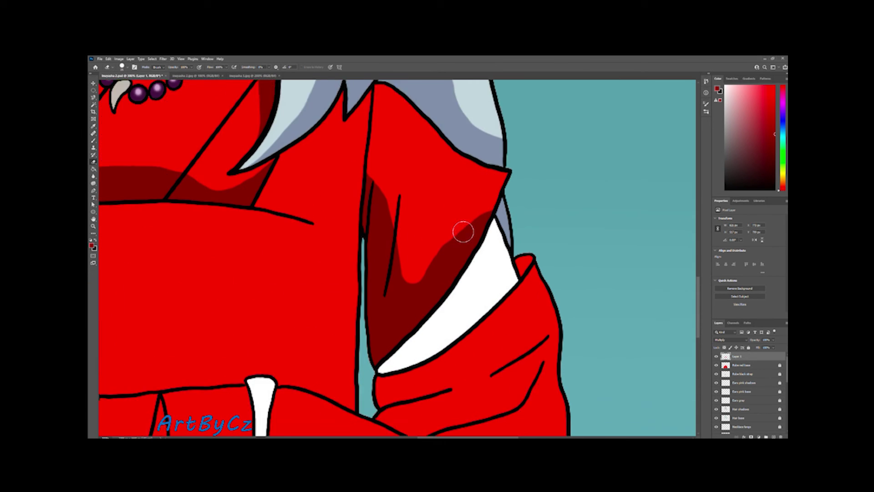
Shade the sleeve fold and trim the shadow to the sleeve outline
key(b)
mouse_move(423, 341)
mouse_down()
mouse_move(413, 316)
mouse_move(492, 296)
mouse_move(523, 273)
mouse_up()
click(94, 160)
mouse_move(446, 272)
mouse_down()
mouse_move(375, 328)
mouse_move(523, 332)
mouse_move(528, 250)
mouse_move(451, 273)
mouse_up()
scroll(426, 335, down, 3)
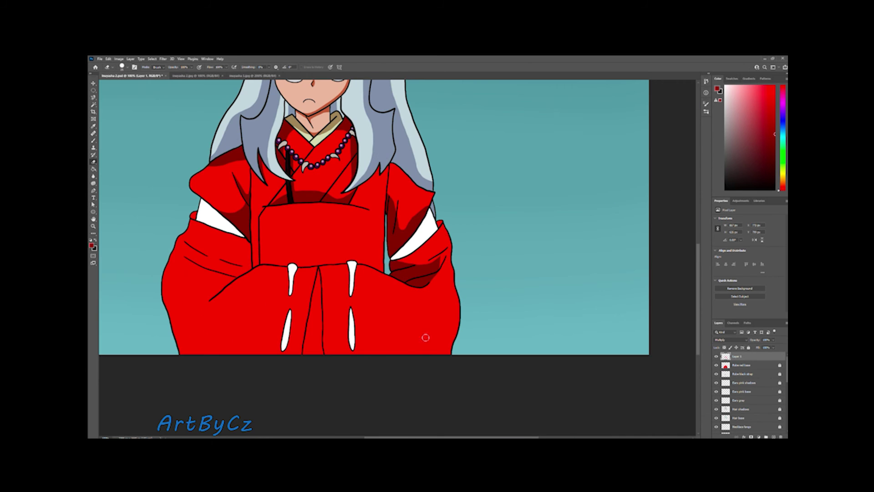
Darken the robe's central fold strip and clear shadow from inside the lower white mark
key(b)
scroll(399, 363, up, 3)
scroll(399, 363, down, 2)
mouse_move(412, 200)
mouse_down()
mouse_move(392, 294)
mouse_move(435, 238)
mouse_move(409, 196)
mouse_move(400, 312)
mouse_up()
key(e)
scroll(400, 312, down, 5)
key(b)
mouse_move(401, 238)
mouse_down()
mouse_move(422, 286)
mouse_move(412, 378)
mouse_move(431, 308)
mouse_move(404, 388)
mouse_up()
key(e)
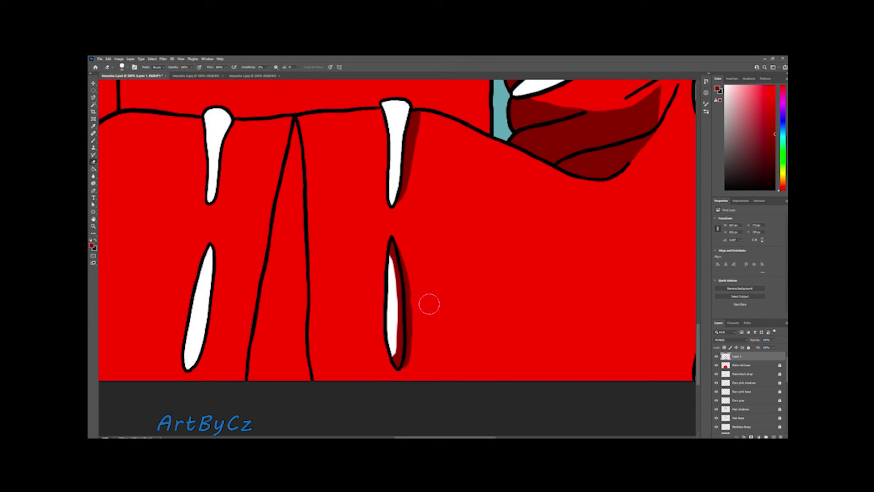
mouse_move(391, 248)
mouse_down()
mouse_move(401, 335)
mouse_move(539, 328)
mouse_up()
Paint thin dark red shadows along the left white mark
key(b)
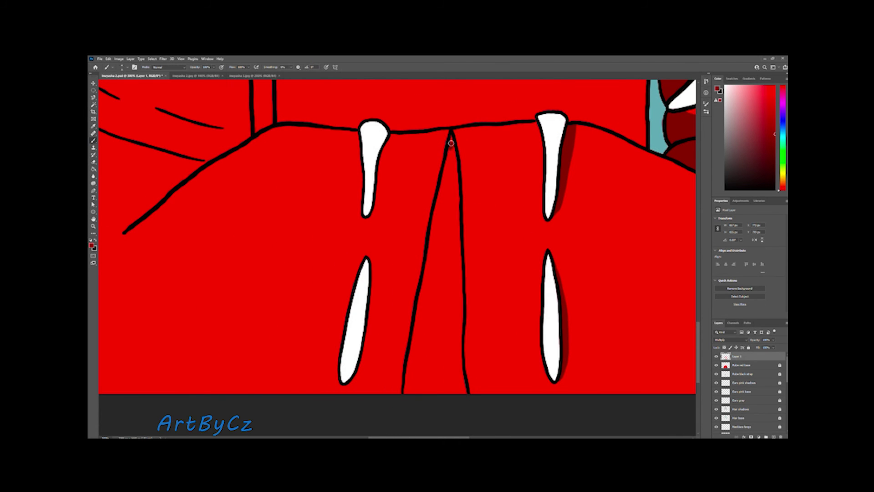
mouse_move(456, 176)
mouse_down()
mouse_move(435, 216)
mouse_move(457, 266)
mouse_move(433, 293)
mouse_move(458, 320)
mouse_move(440, 318)
mouse_move(454, 369)
mouse_up()
scroll(443, 227, down, 1)
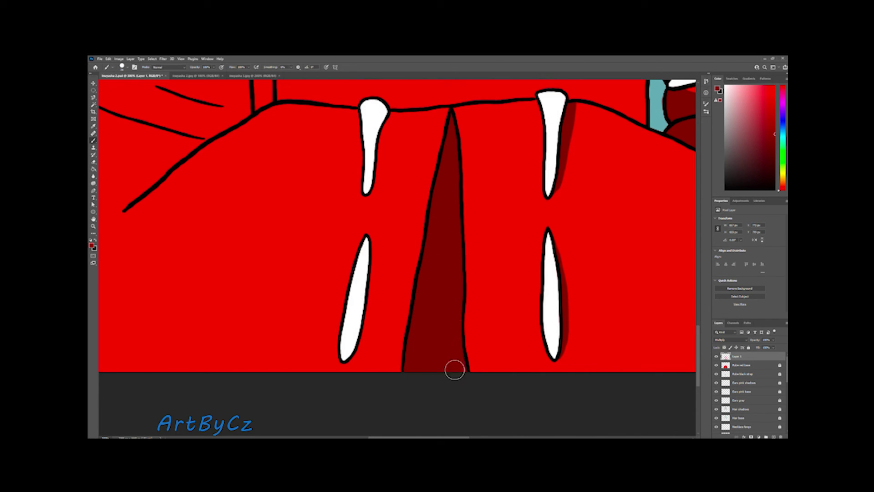
mouse_move(349, 367)
mouse_down()
mouse_move(366, 236)
mouse_move(347, 253)
mouse_move(340, 289)
mouse_move(360, 361)
mouse_up()
key(e)
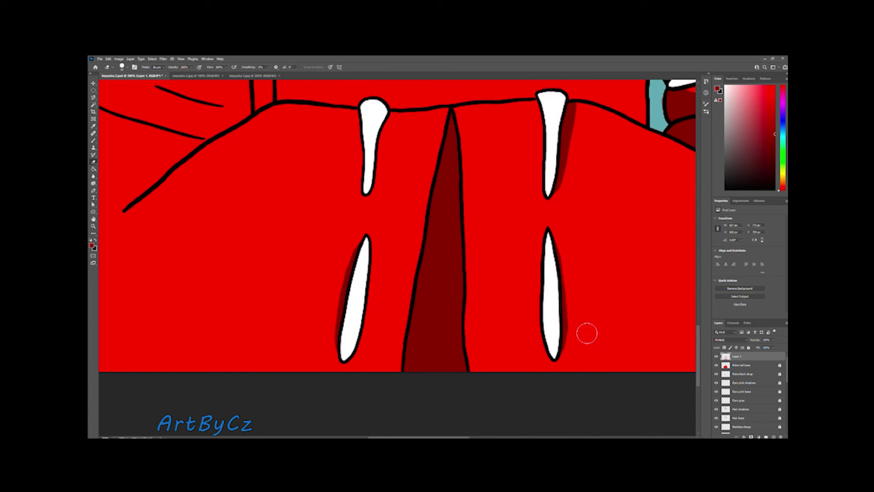
Shade beside the upper-left white mark, clean its edge, and check the whole robe
scroll(587, 333, up, 2)
key(b)
drag(365, 243, 359, 151)
key(e)
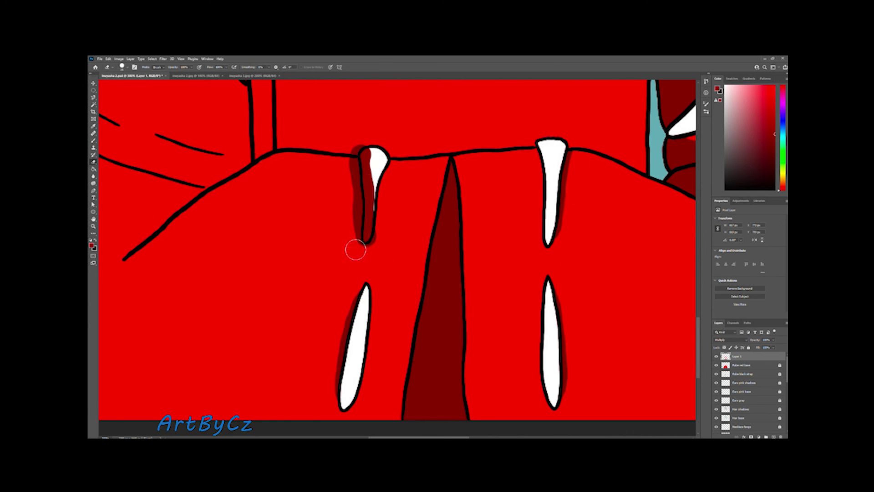
drag(355, 209, 370, 164)
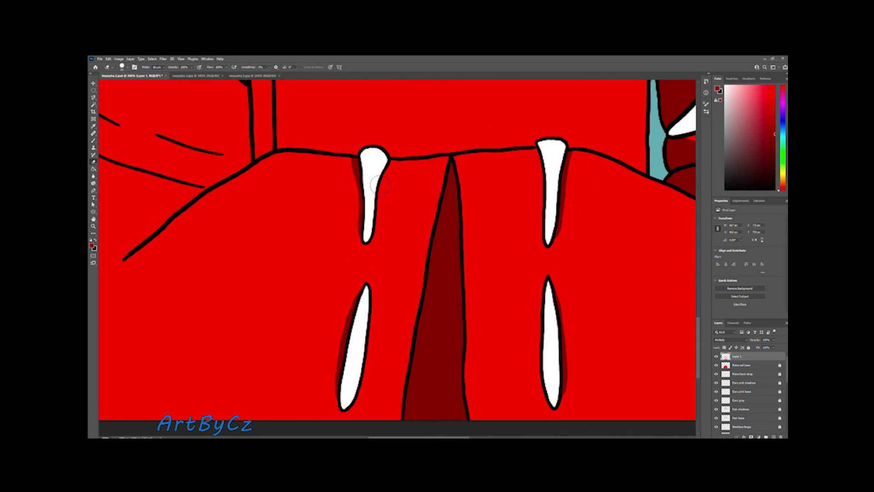
key(ctrl+minus)
key(ctrl+minus)
key(ctrl+plus)
key(ctrl+plus)
key(ctrl+plus)
key(ctrl+plus)
Spread broad dark red shading across the left sleeve and trim its left edge
key(b)
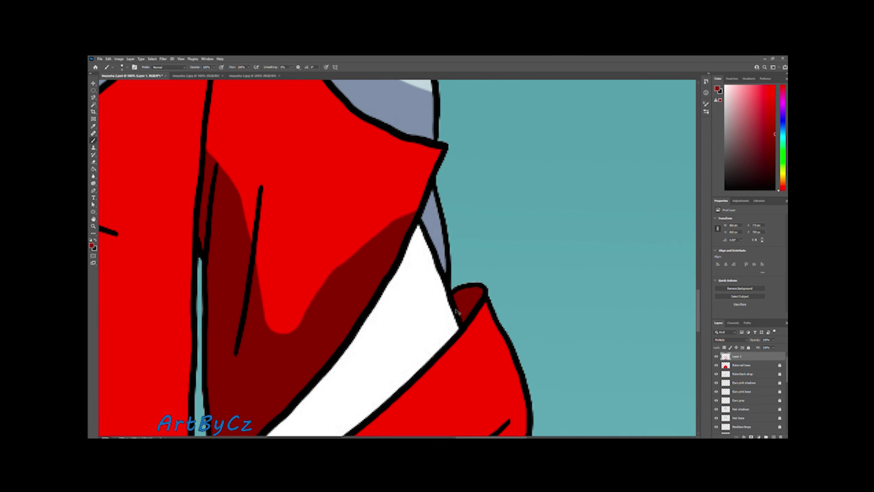
key(ctrl+minus)
key(ctrl+minus)
scroll(386, 283, up, 3)
drag(386, 283, 380, 260)
scroll(381, 260, down, 3)
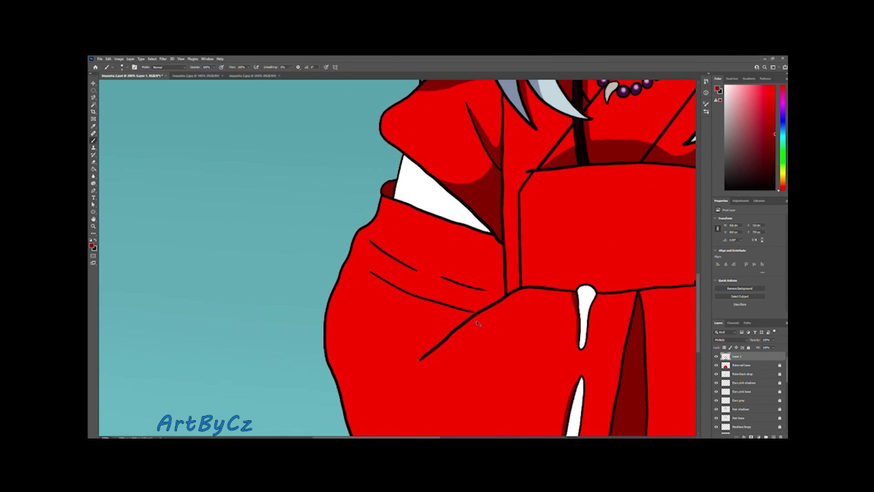
scroll(477, 319, up, 3)
mouse_move(441, 389)
mouse_down()
mouse_move(469, 356)
mouse_move(535, 146)
mouse_move(478, 376)
mouse_move(554, 252)
mouse_move(165, 223)
mouse_up()
key(bracketright)
key(bracketright)
key(e)
mouse_move(445, 421)
mouse_down()
mouse_move(508, 149)
mouse_move(377, 319)
mouse_up()
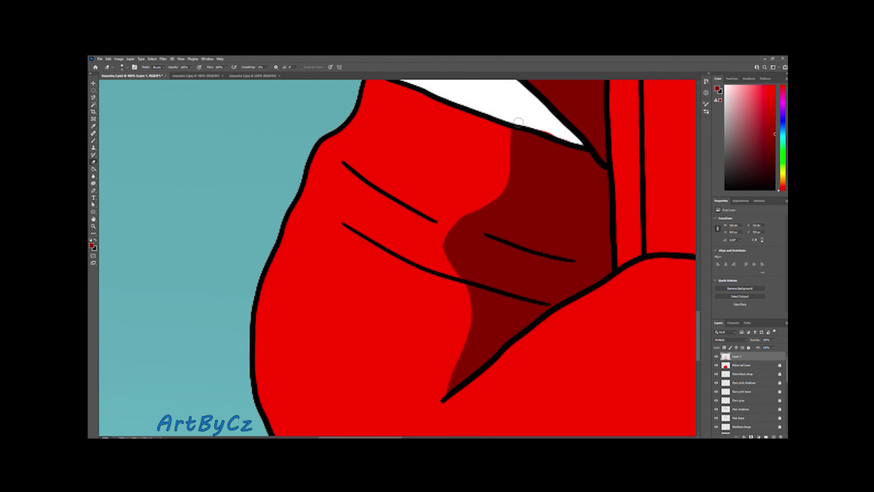
Shade the robe's top edge under the hair, erase spill off the grey hair, name layer 'Robe red shadows'
key(ctrl+0)
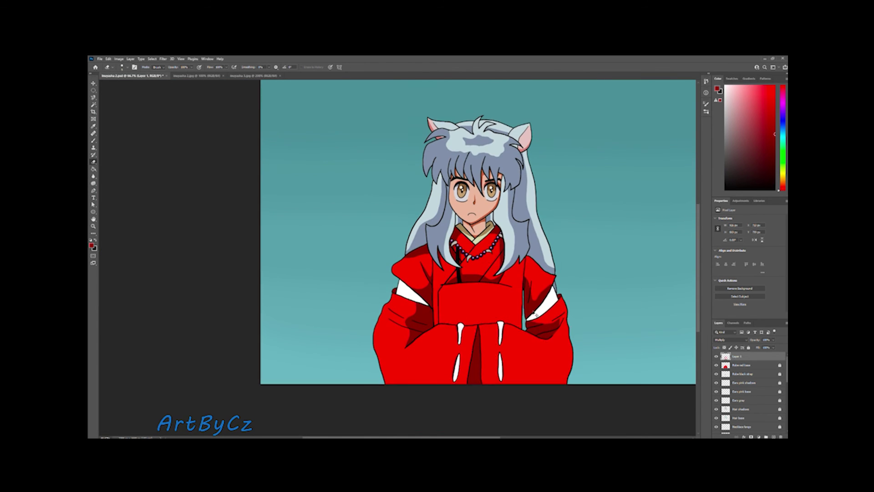
key(ctrl+plus)
key(ctrl+plus)
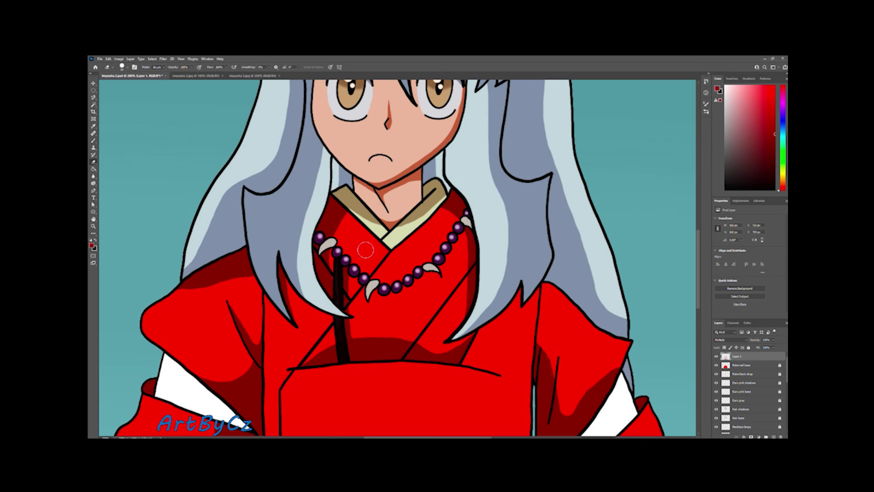
key(ctrl+0)
alt+scroll(403, 249, up, 4)
mouse_move(404, 246)
mouse_down()
mouse_move(404, 267)
mouse_move(389, 272)
mouse_up()
scroll(435, 313, down, 2)
mouse_move(437, 250)
mouse_down()
mouse_move(460, 226)
mouse_move(417, 277)
mouse_move(568, 340)
mouse_up()
mouse_move(596, 315)
mouse_down()
mouse_move(500, 241)
mouse_move(422, 233)
mouse_up()
key(ctrl+0)
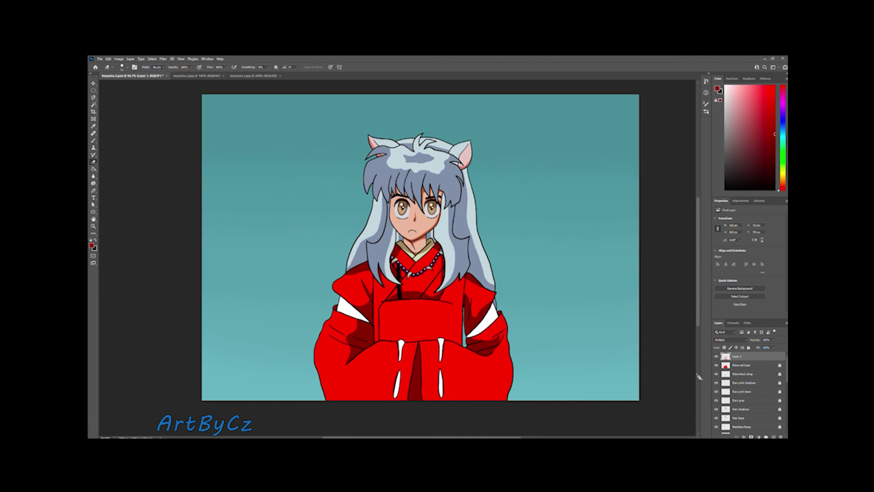
text(shadows)
key(Return)
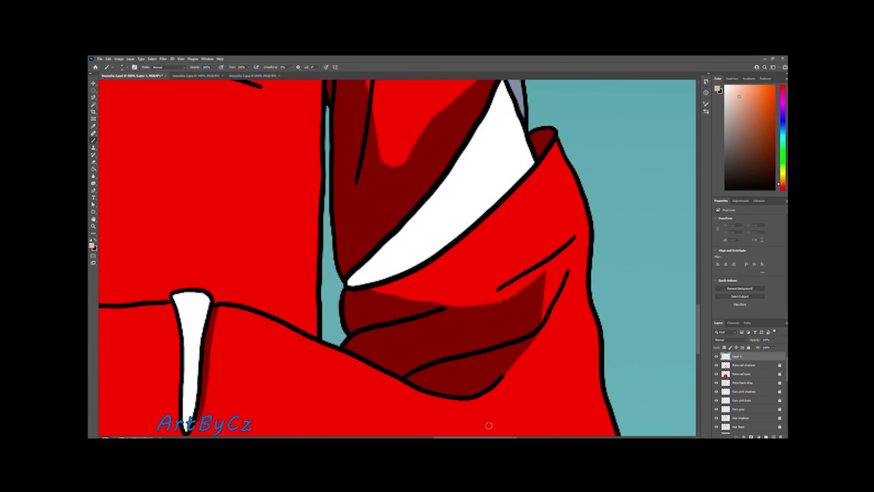
Fill the white gaps in both sleeves with skin tone using a larger brush
mouse_move(357, 378)
mouse_down()
mouse_move(398, 359)
mouse_move(464, 303)
mouse_move(482, 311)
mouse_move(521, 255)
mouse_up()
key(bracketright)
key(bracketright)
key(bracketright)
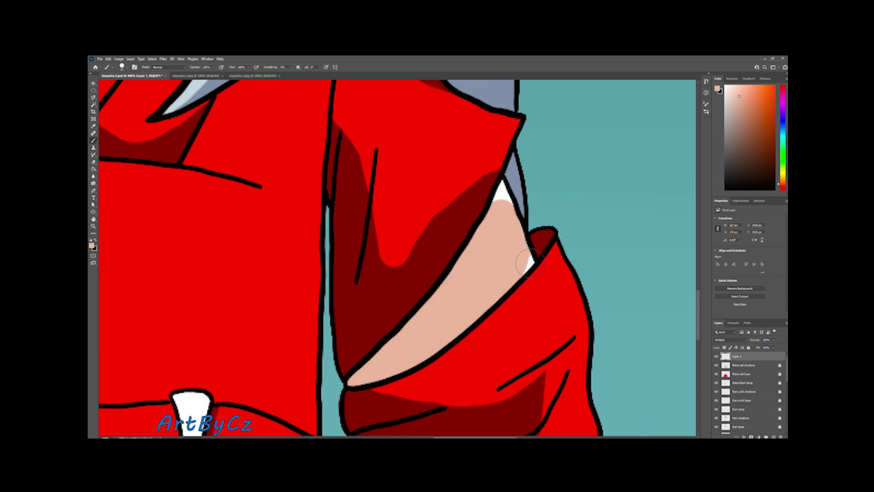
drag(500, 208, 501, 188)
mouse_move(471, 289)
mouse_down()
mouse_move(399, 235)
mouse_move(328, 248)
mouse_move(387, 204)
mouse_up()
scroll(364, 228, up, 2)
mouse_move(321, 268)
mouse_down()
mouse_move(295, 255)
mouse_move(367, 258)
mouse_move(303, 202)
mouse_up()
key(ctrl+1)
Paint darker shading on the first skin-tone arm and erase the stray dark blob
double_click(737, 356)
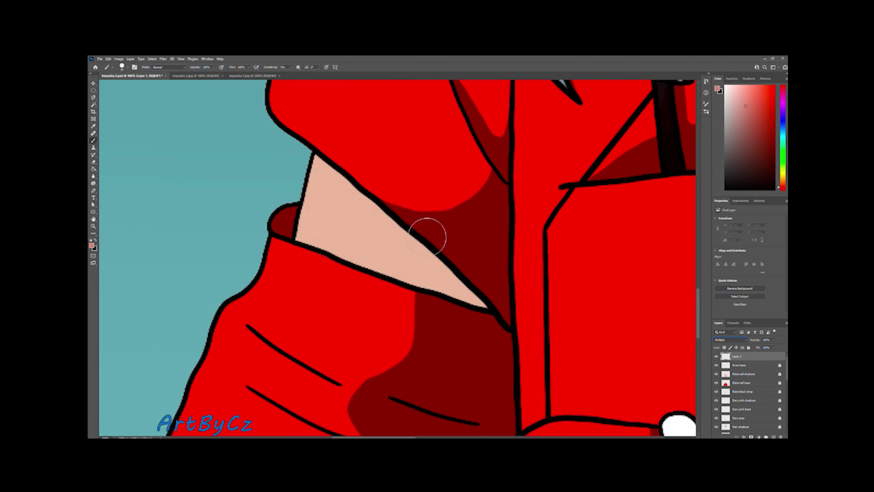
mouse_move(425, 234)
mouse_down()
mouse_move(433, 299)
mouse_move(410, 319)
mouse_up()
drag(364, 207, 424, 332)
drag(383, 255, 414, 296)
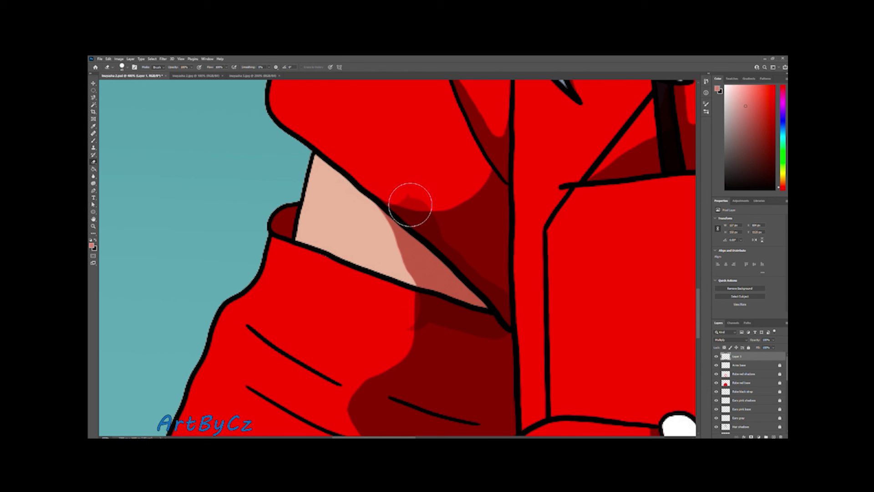
key(ctrl+1)
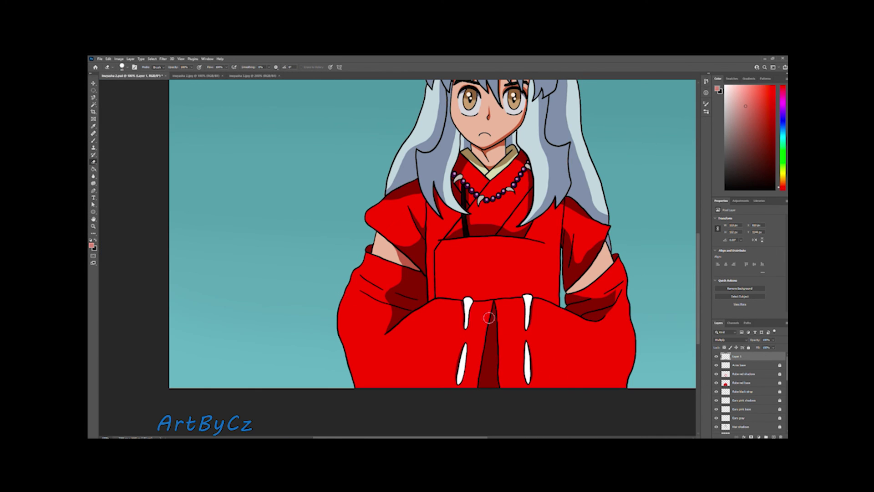
Shade the other arm darker, erasing back to reveal lighter skin at the edges
drag(488, 317, 324, 318)
scroll(423, 260, up, 5)
drag(553, 155, 396, 341)
drag(555, 182, 432, 337)
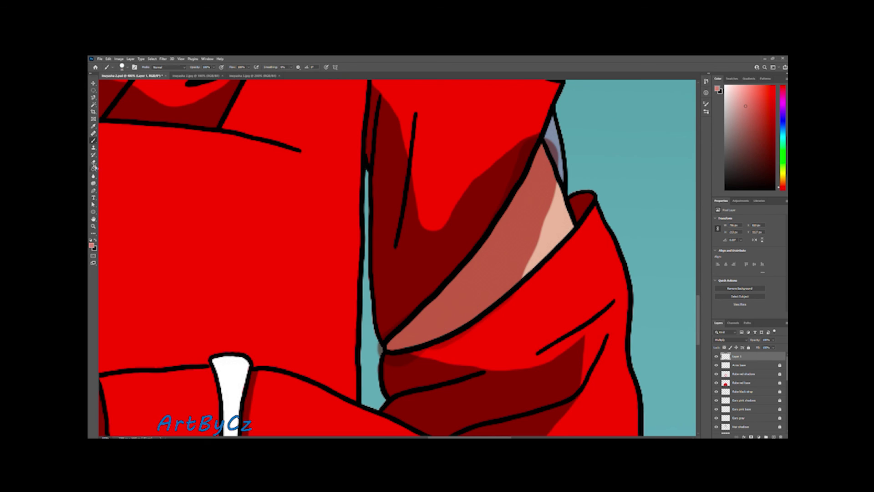
click(93, 162)
drag(555, 150, 501, 291)
drag(510, 254, 446, 328)
drag(537, 159, 501, 269)
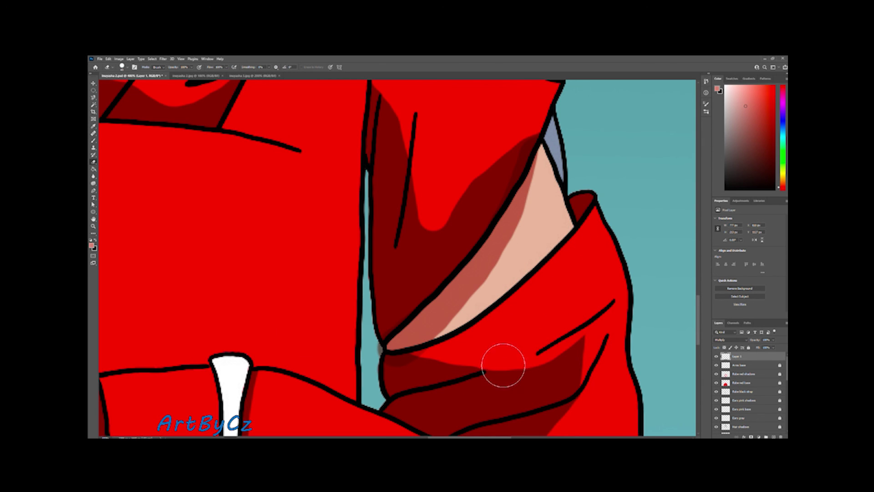
drag(458, 320, 430, 336)
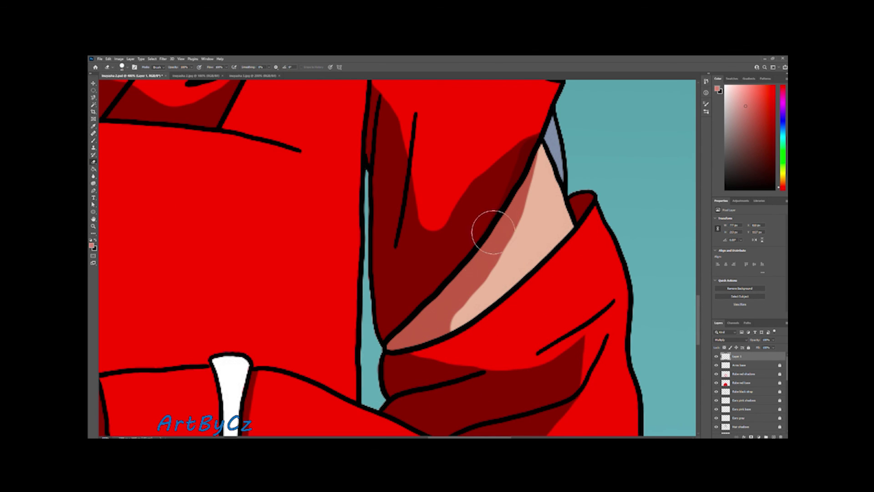
Rename the arm shading layer 'Arms shadow'
scroll(505, 347, down, 5)
scroll(459, 378, up, 1)
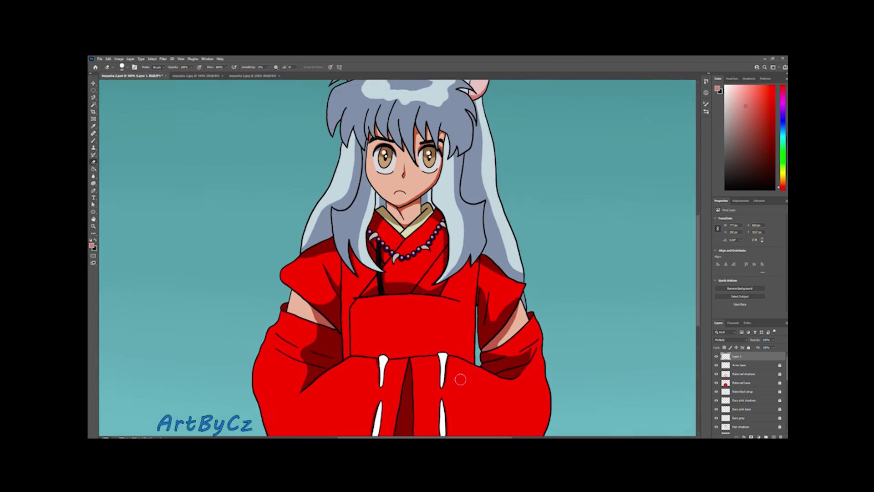
scroll(460, 378, up, 1)
scroll(433, 402, down, 1)
scroll(541, 317, down, 1)
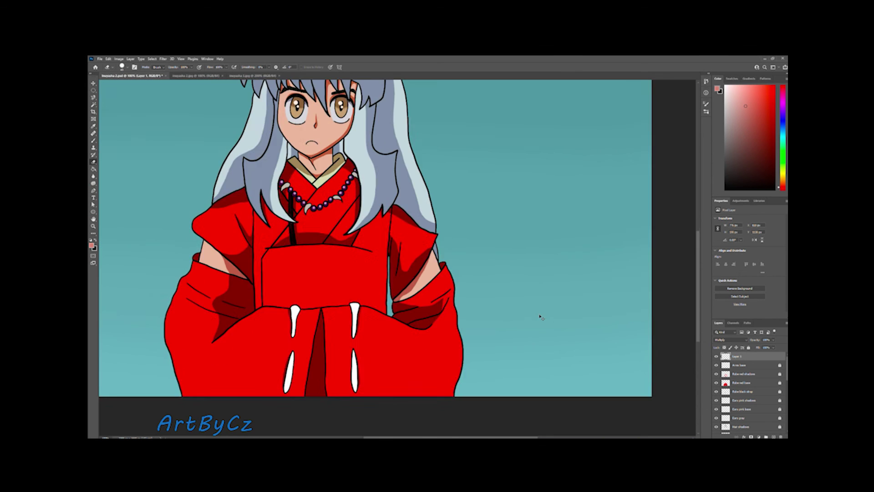
scroll(540, 317, down, 1)
text(dow)
key(Return)
click(200, 76)
Add a new empty layer and sample the dark red from the robe shadow for the Brush
click(132, 75)
key(ctrl+shift+alt+n)
key(i)
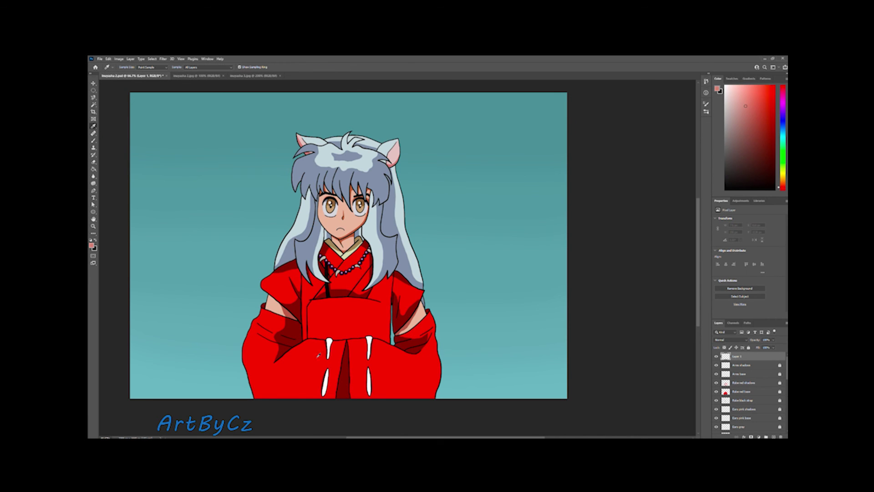
click(318, 354)
click(94, 140)
scroll(346, 360, up, 4)
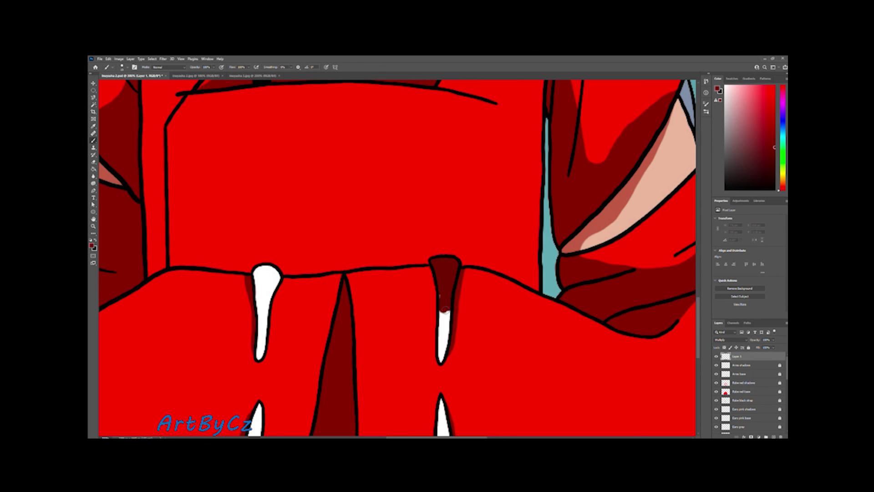
scroll(442, 334, down, 3)
Paint dark red over the upper and lower white slits on both sides of the robe front
drag(447, 317, 451, 350)
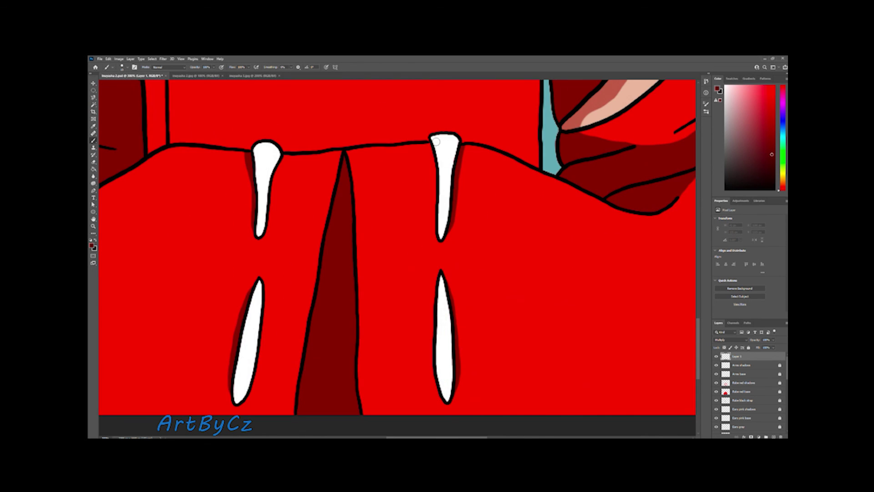
drag(447, 158, 442, 203)
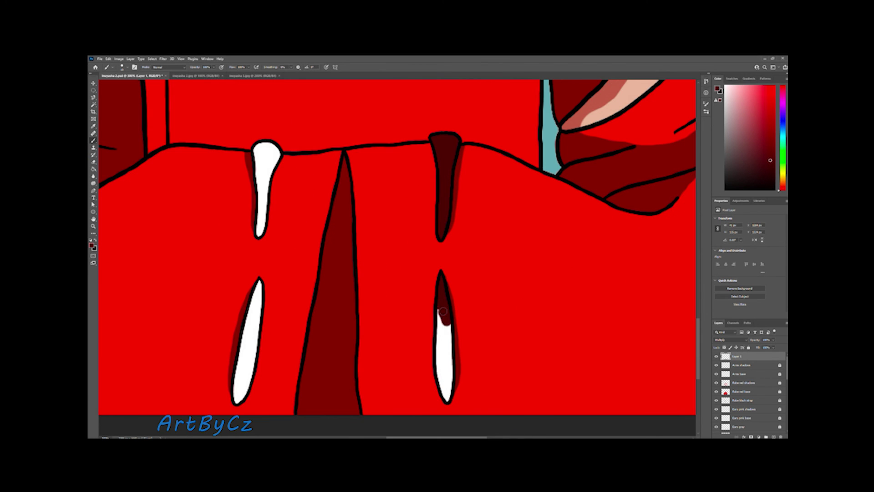
drag(442, 311, 446, 397)
scroll(446, 397, left, 3)
drag(370, 400, 389, 330)
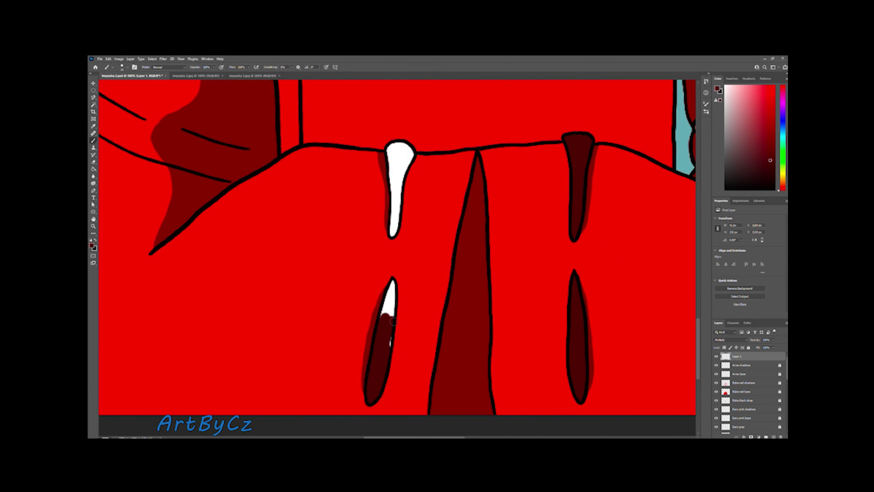
scroll(402, 225, up, 1)
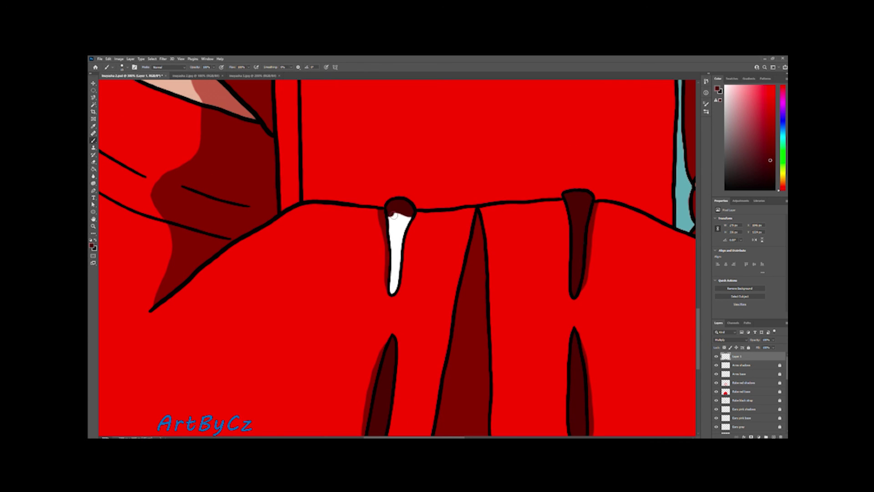
drag(395, 273, 395, 291)
scroll(394, 291, down, 3)
scroll(394, 291, down, 2)
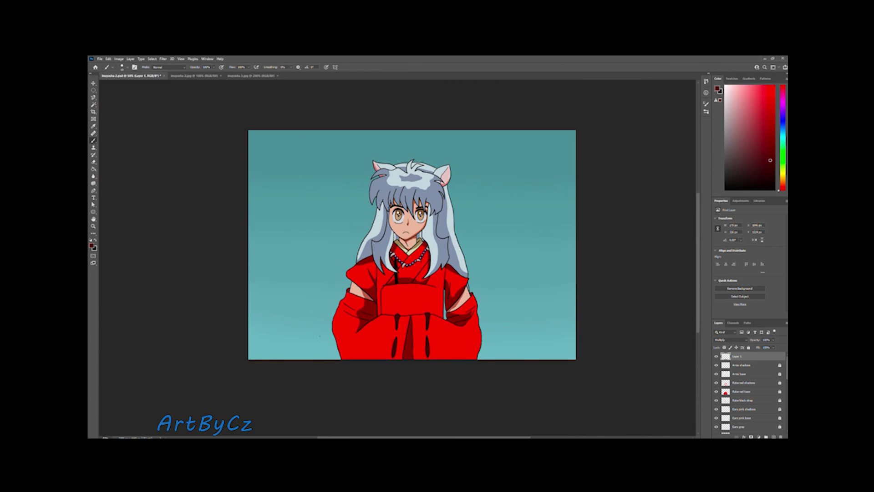
Rename the new layer to 'Robe arm bands' and zoom in slightly
double_click(737, 356)
text(Robe d)
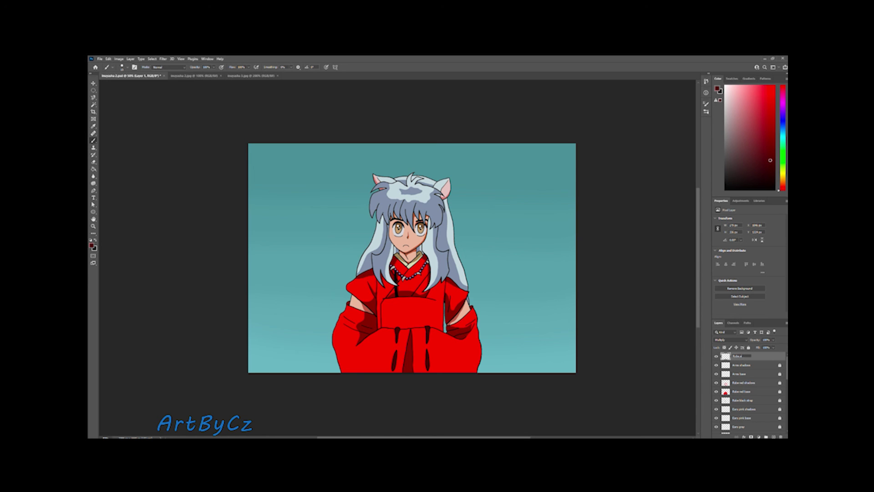
text(rm bands)
key(Return)
key(ctrl+plus)
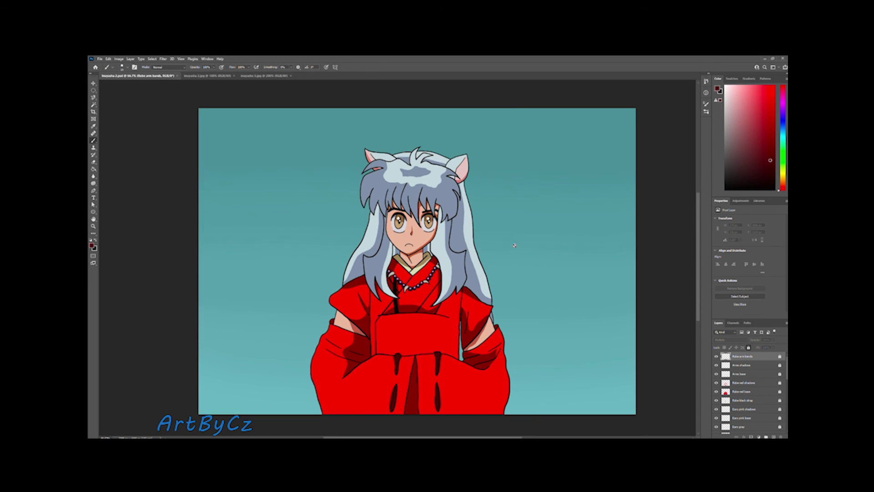
Add another empty layer and try two strokes on the teal background, undoing both
key(ctrl+shift+alt+n)
scroll(523, 310, up, 3)
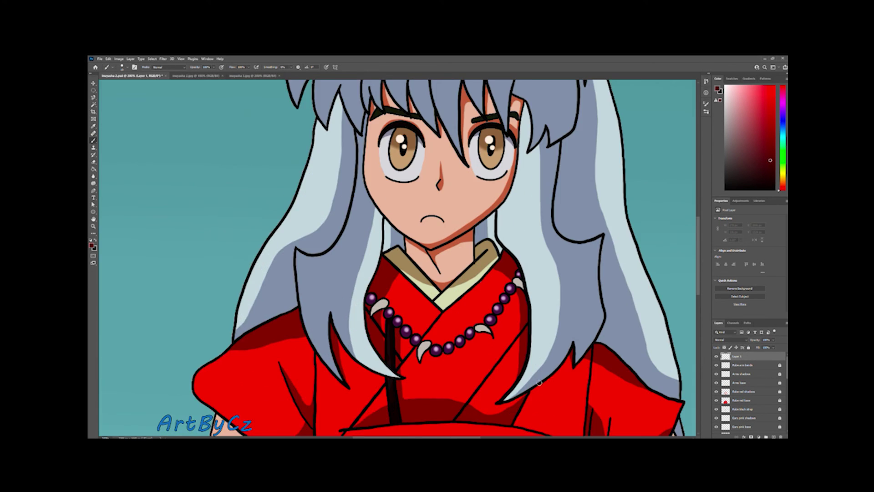
scroll(523, 310, up, 2)
drag(466, 289, 459, 326)
key(ctrl+z)
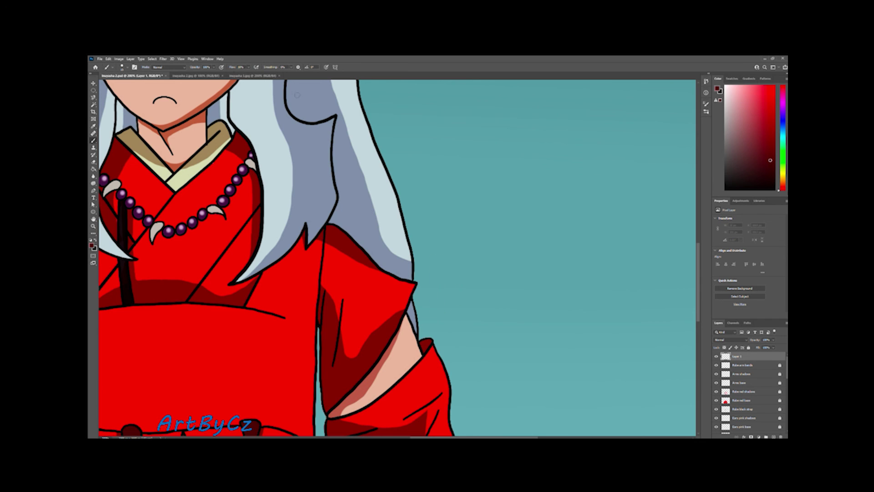
drag(473, 258, 474, 317)
key(ctrl+z)
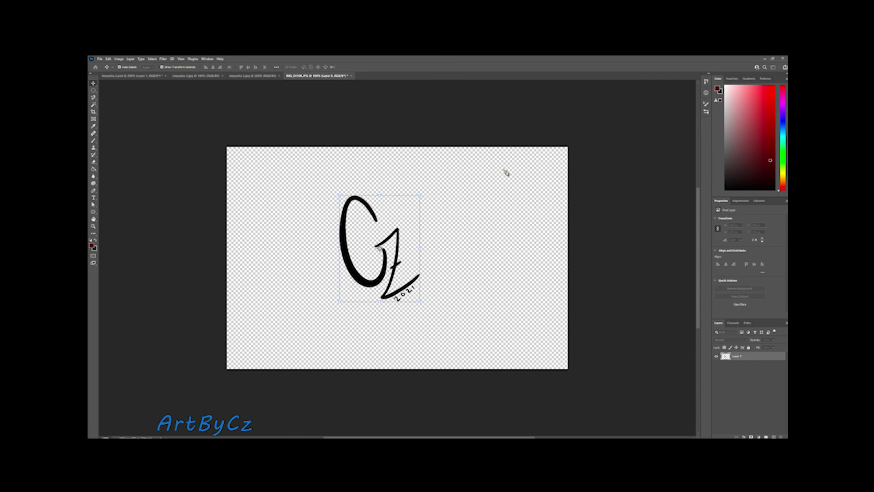
Paste the 'Cz 2021' signature into the Inuyasha illustration and place it beside the figure's right side
key(ctrl+Tab)
key(ctrl+v)
key(ctrl+t)
drag(443, 223, 462, 284)
key(Return)
Name the signature layer 'Signature'
key(w)
scroll(400, 294, up, 2)
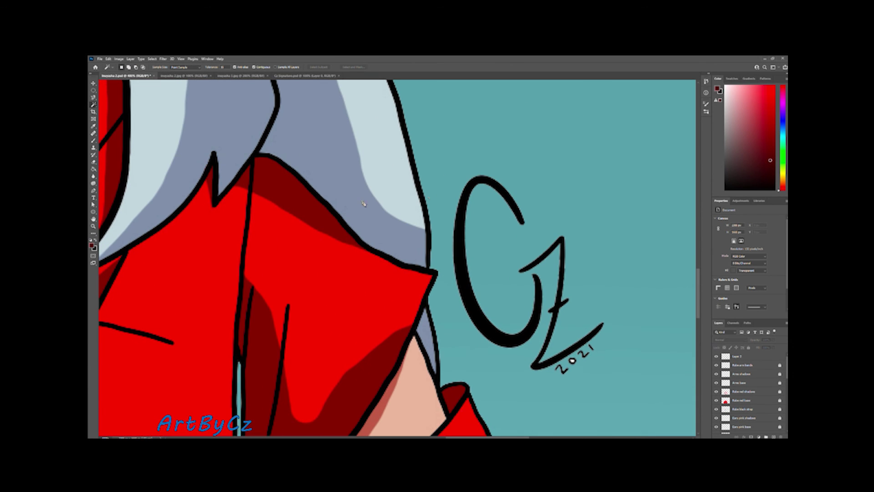
key(Return)
scroll(579, 325, down, 5)
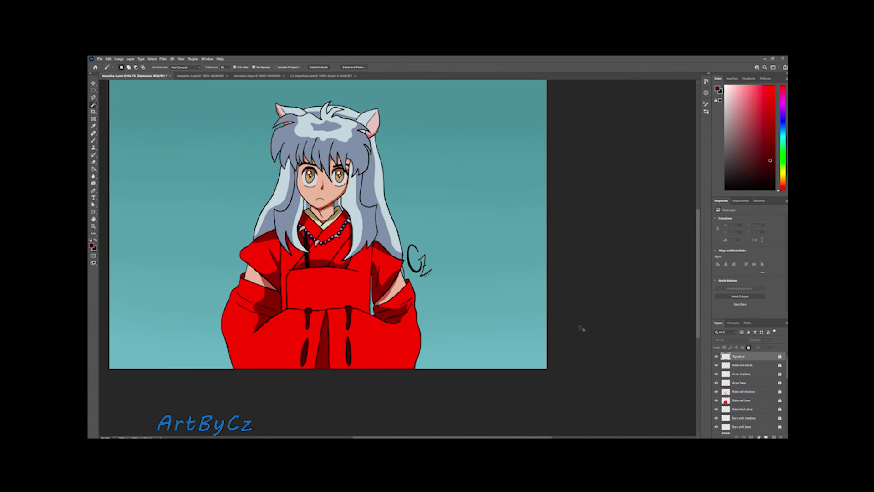